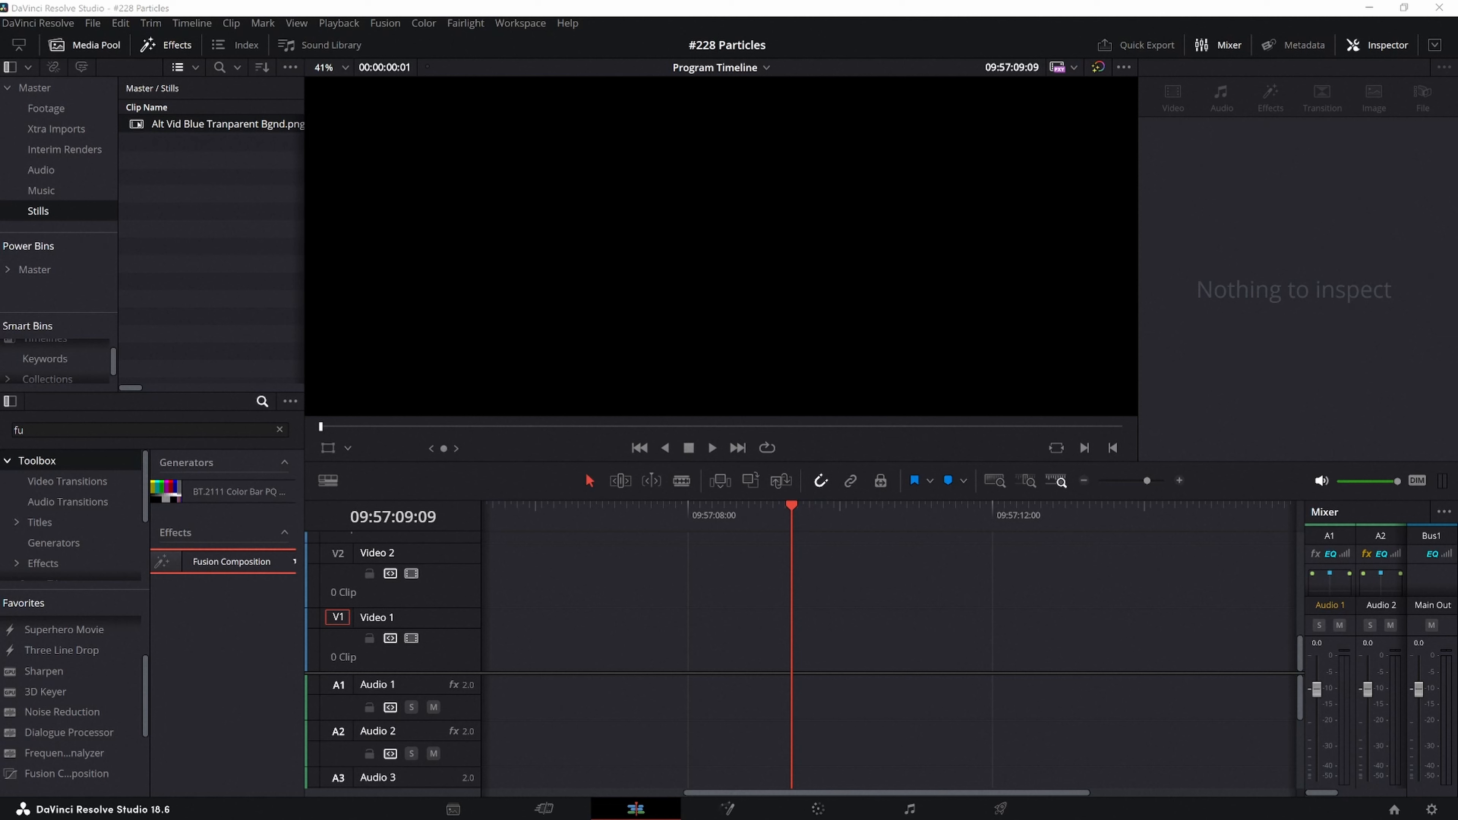
Place Alt Vid Blue Tranparent Bgnd.png on Video 1, trimmed to end at 09:57:08:00, with a Fusion Composition directly after it.
{"action": "left_click_drag", "start_coordinate": [227, 123], "coordinate": [531, 629]}
{"action": "left_click_drag", "start_coordinate": [886, 637], "coordinate": [686, 638]}
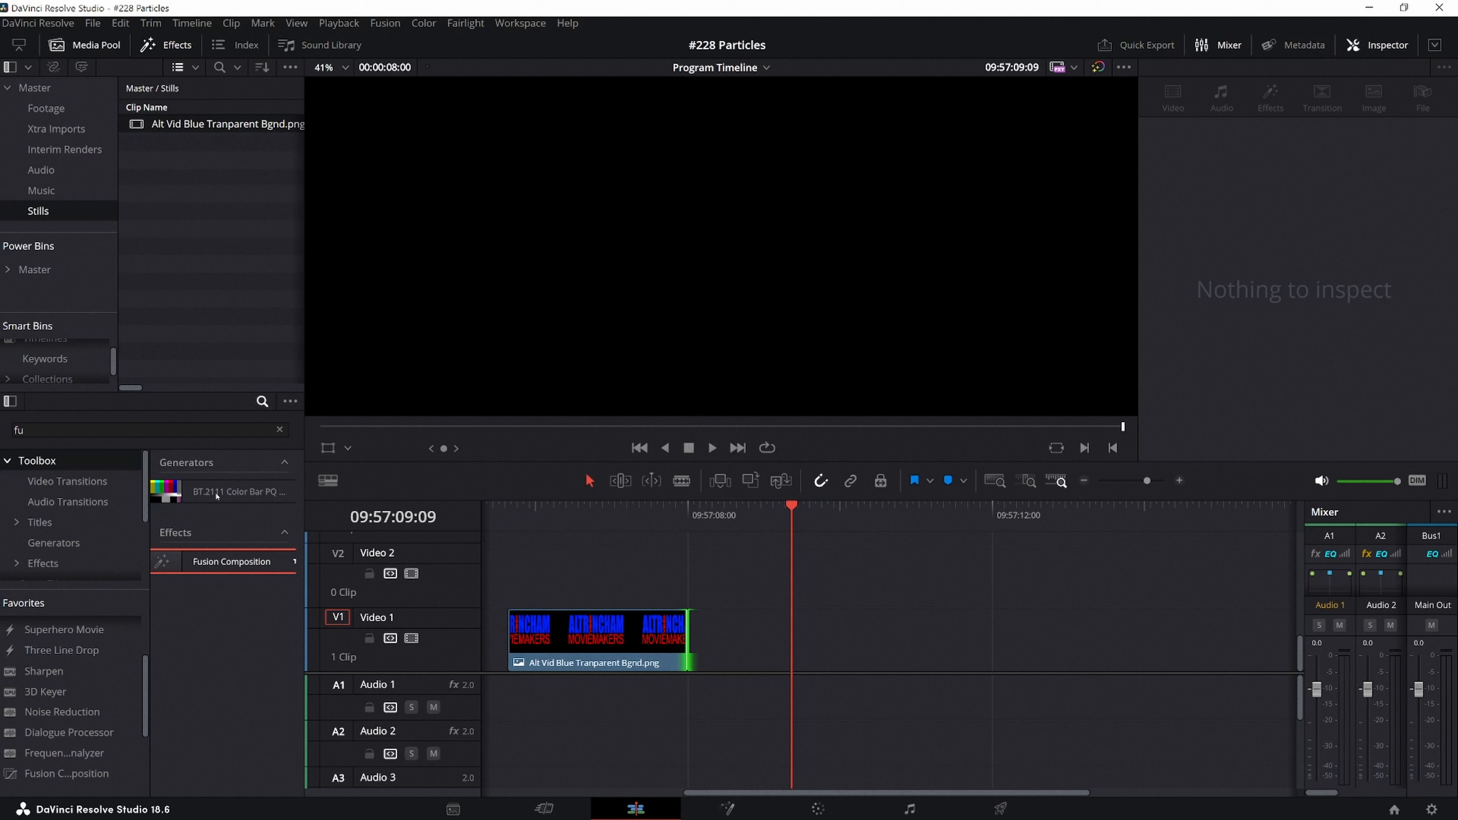
{"action": "left_click_drag", "start_coordinate": [213, 561], "coordinate": [696, 625]}
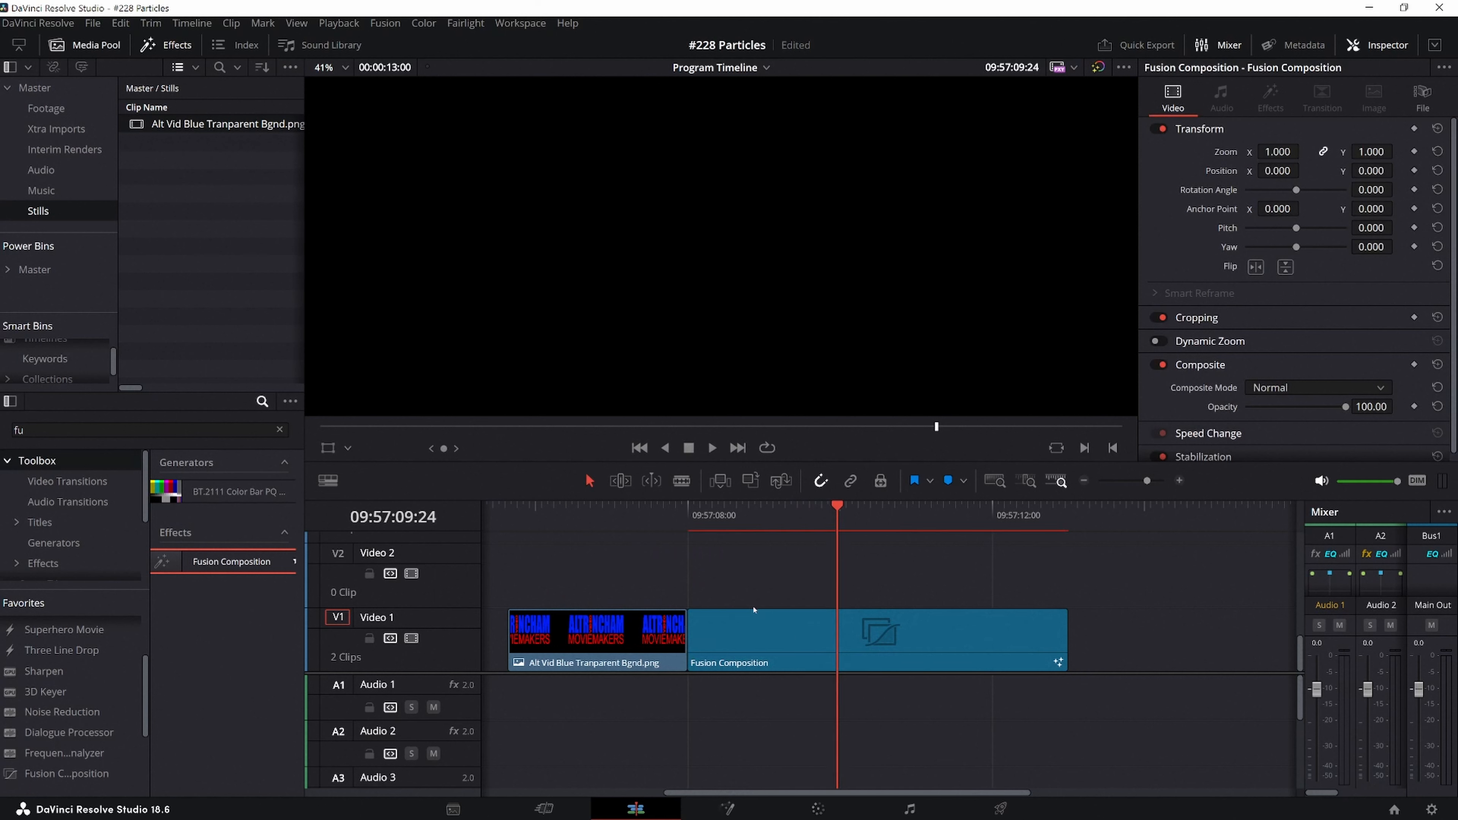
Trim the end of the Fusion Composition clip on Video 1 to 09:57:11:00, three seconds after its start.
{"action": "left_click_drag", "start_coordinate": [838, 506], "coordinate": [680, 544]}
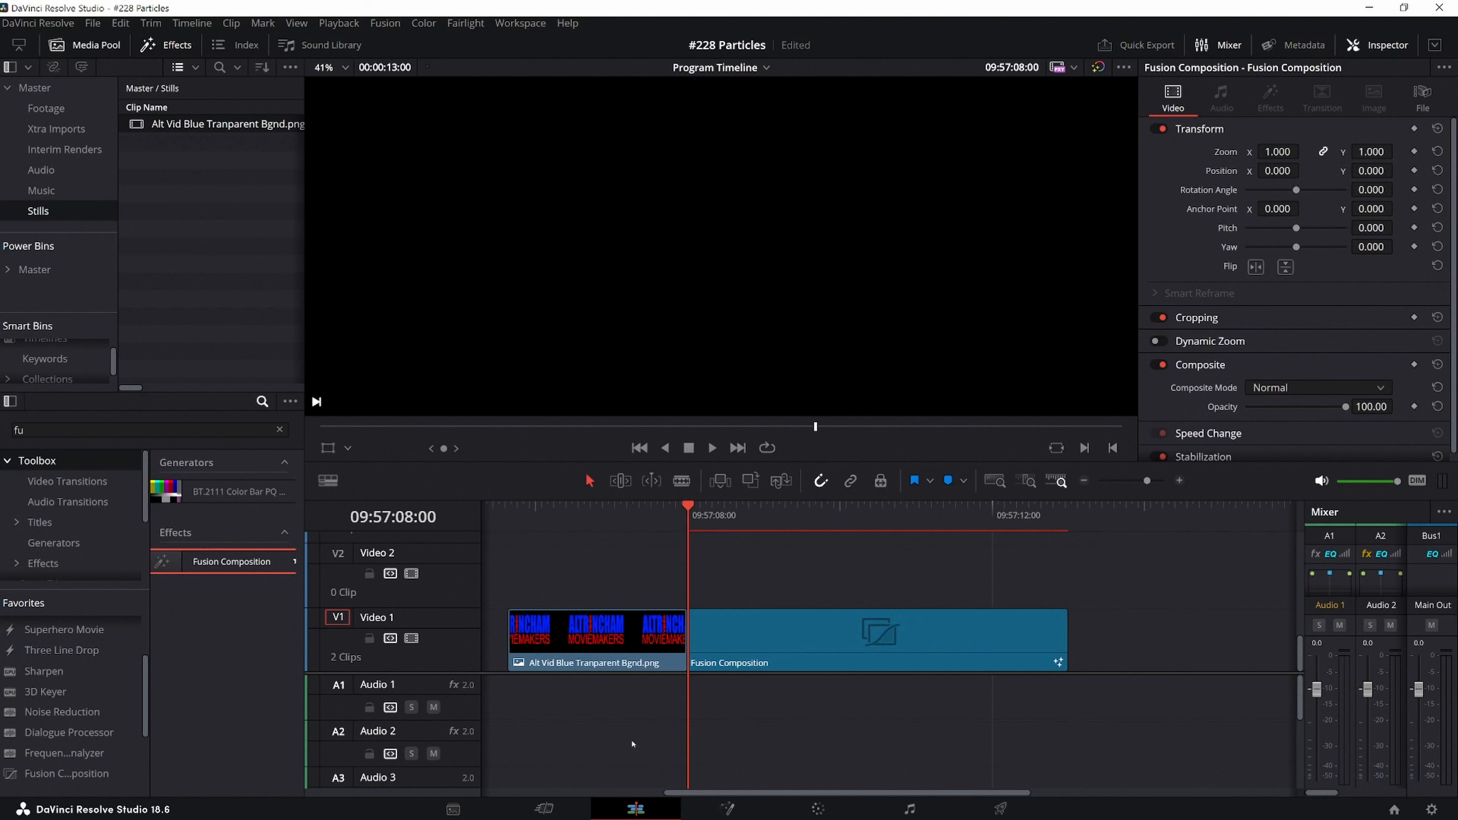
{"action": "key", "text": "space"}
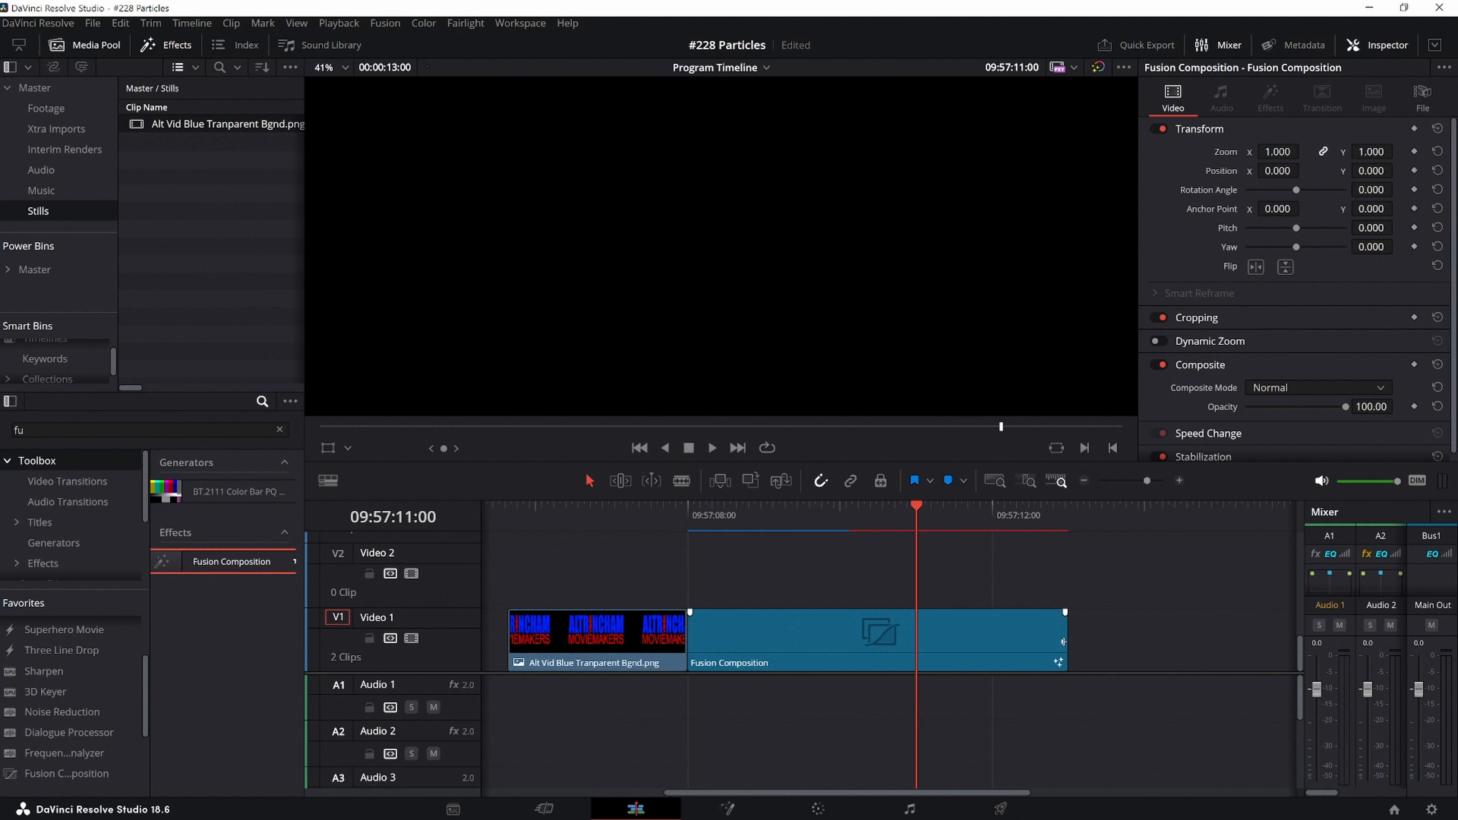
{"action": "left_click_drag", "start_coordinate": [1065, 642], "coordinate": [915, 642]}
{"action": "left_click", "coordinate": [647, 550]}
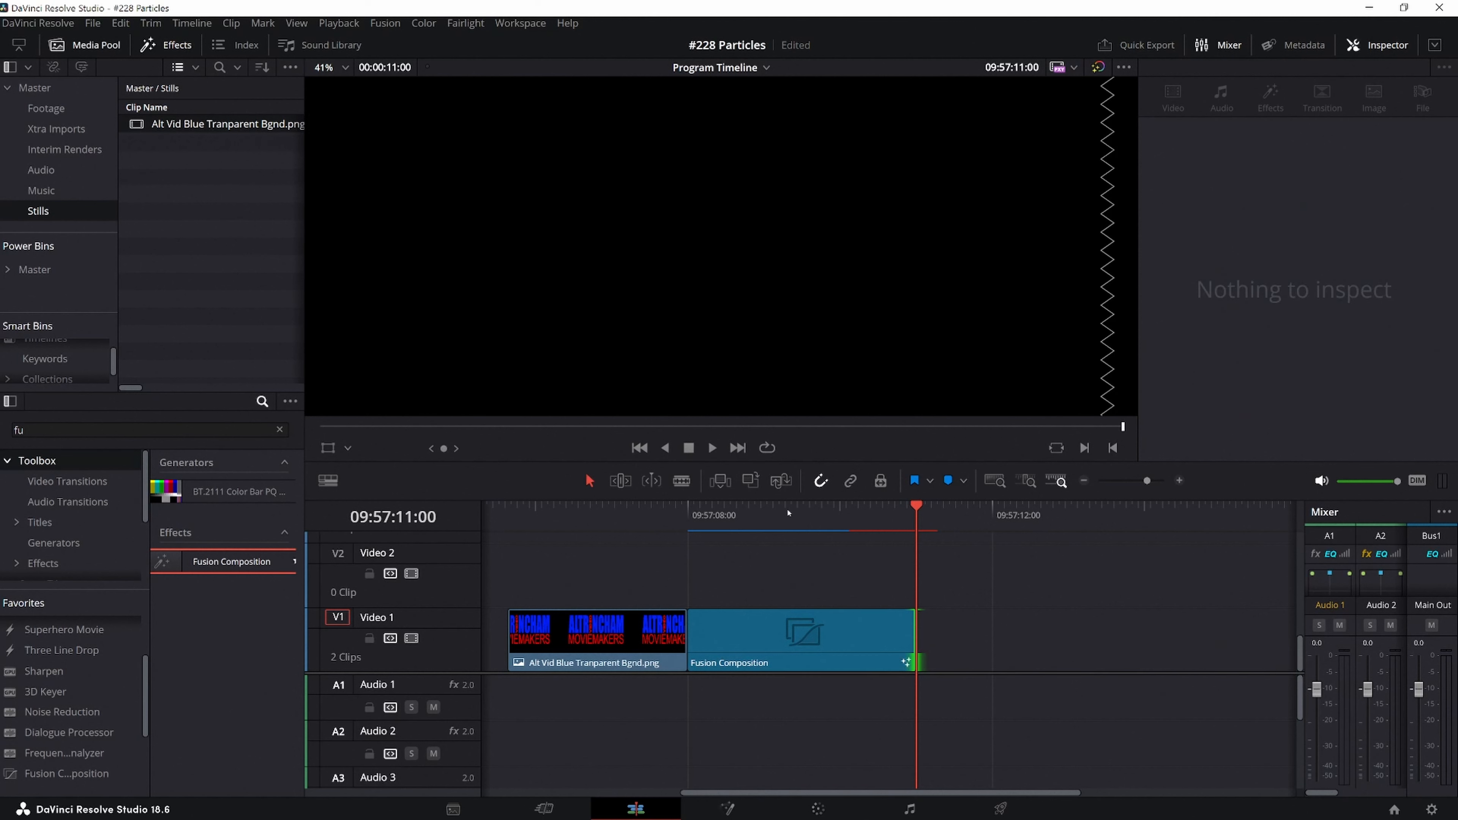
Park the playhead over the Fusion Composition clip at 09:57:09:03 and open the clip on the Fusion page.
{"action": "left_click", "coordinate": [773, 515]}
{"action": "left_click", "coordinate": [790, 654]}
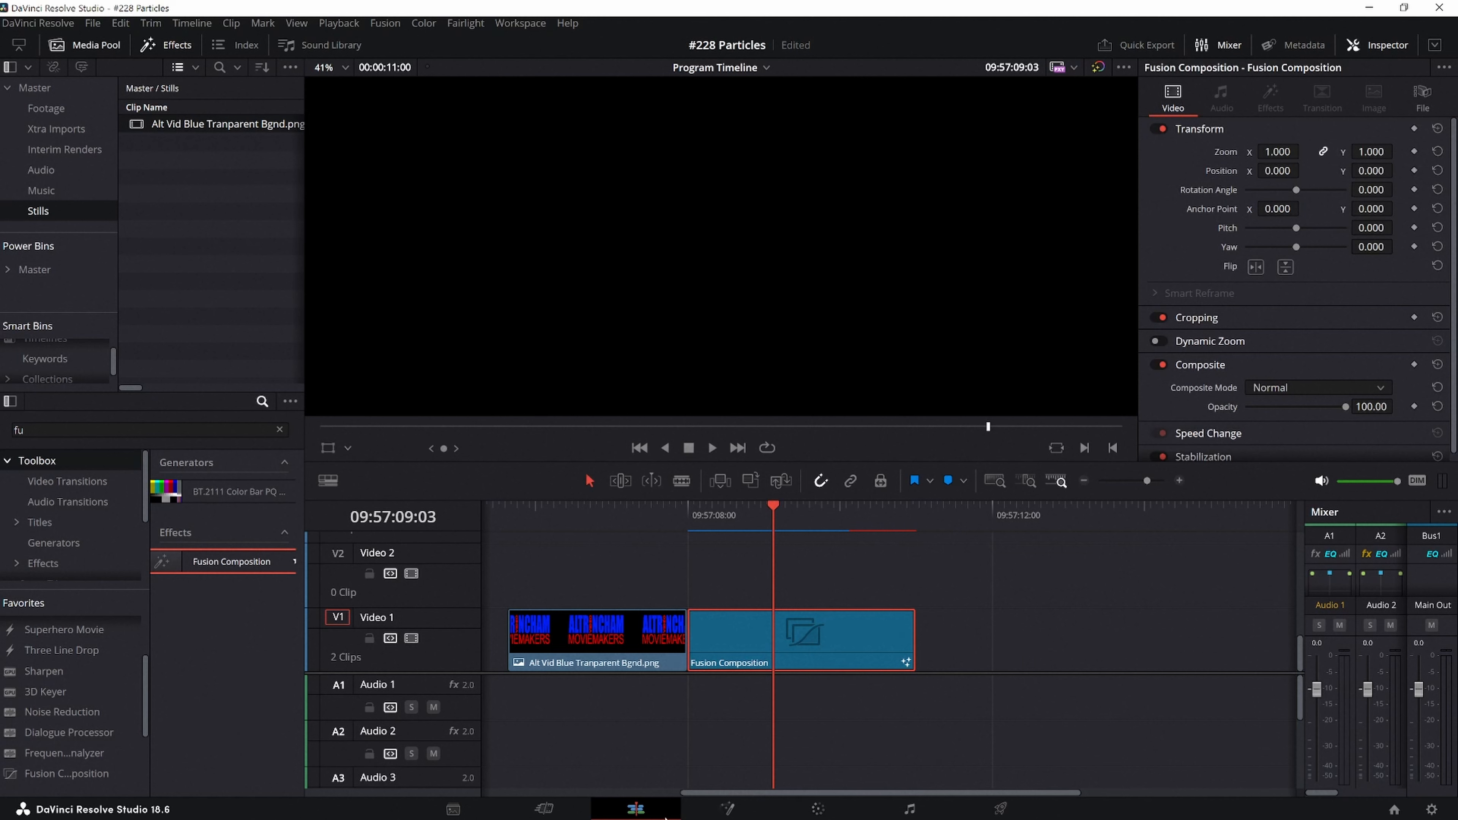
{"action": "left_click", "coordinate": [729, 809]}
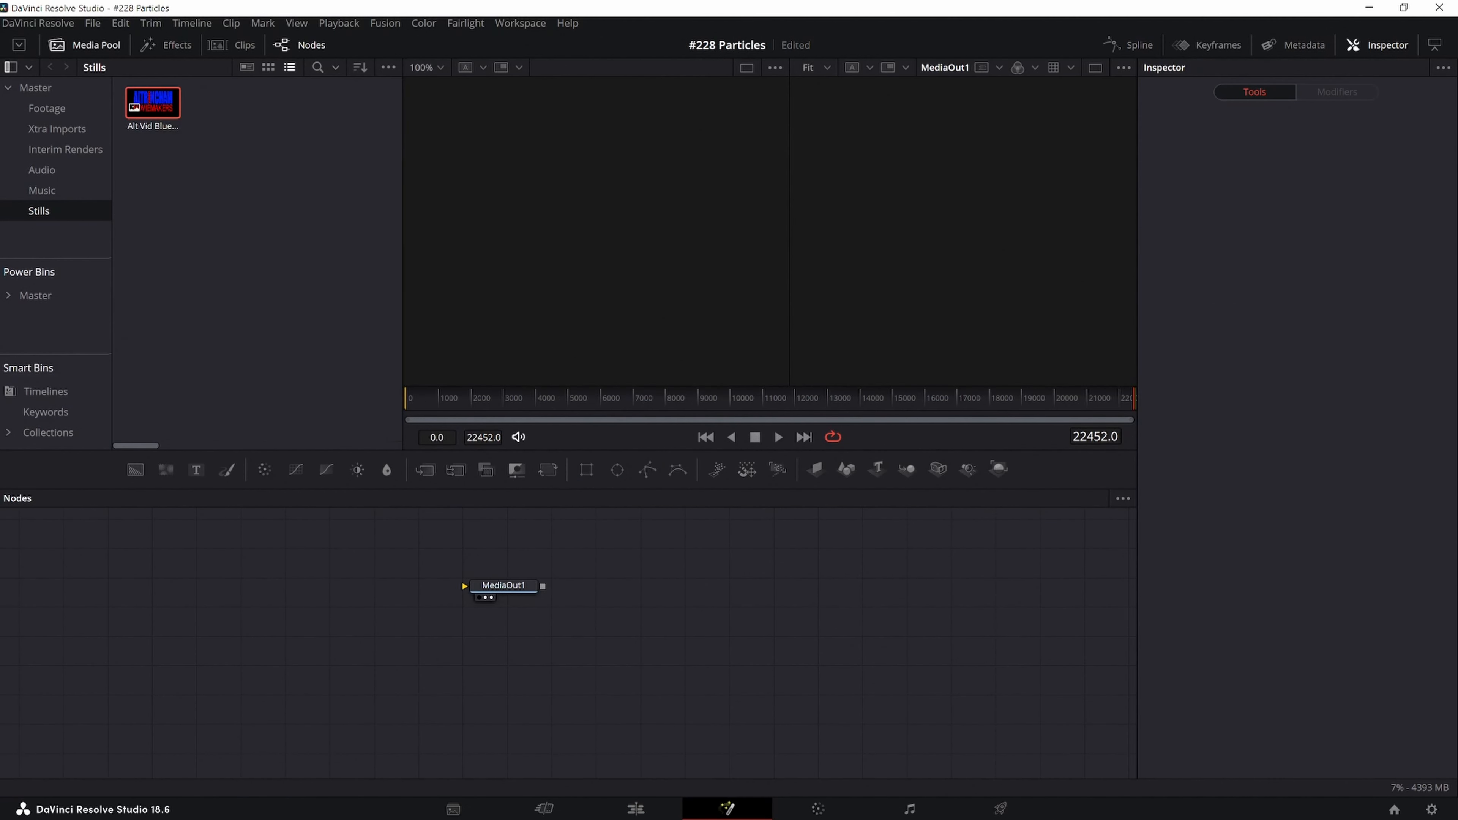
Set the render cache to Smart and check that the option is active.
{"action": "left_click", "coordinate": [332, 25]}
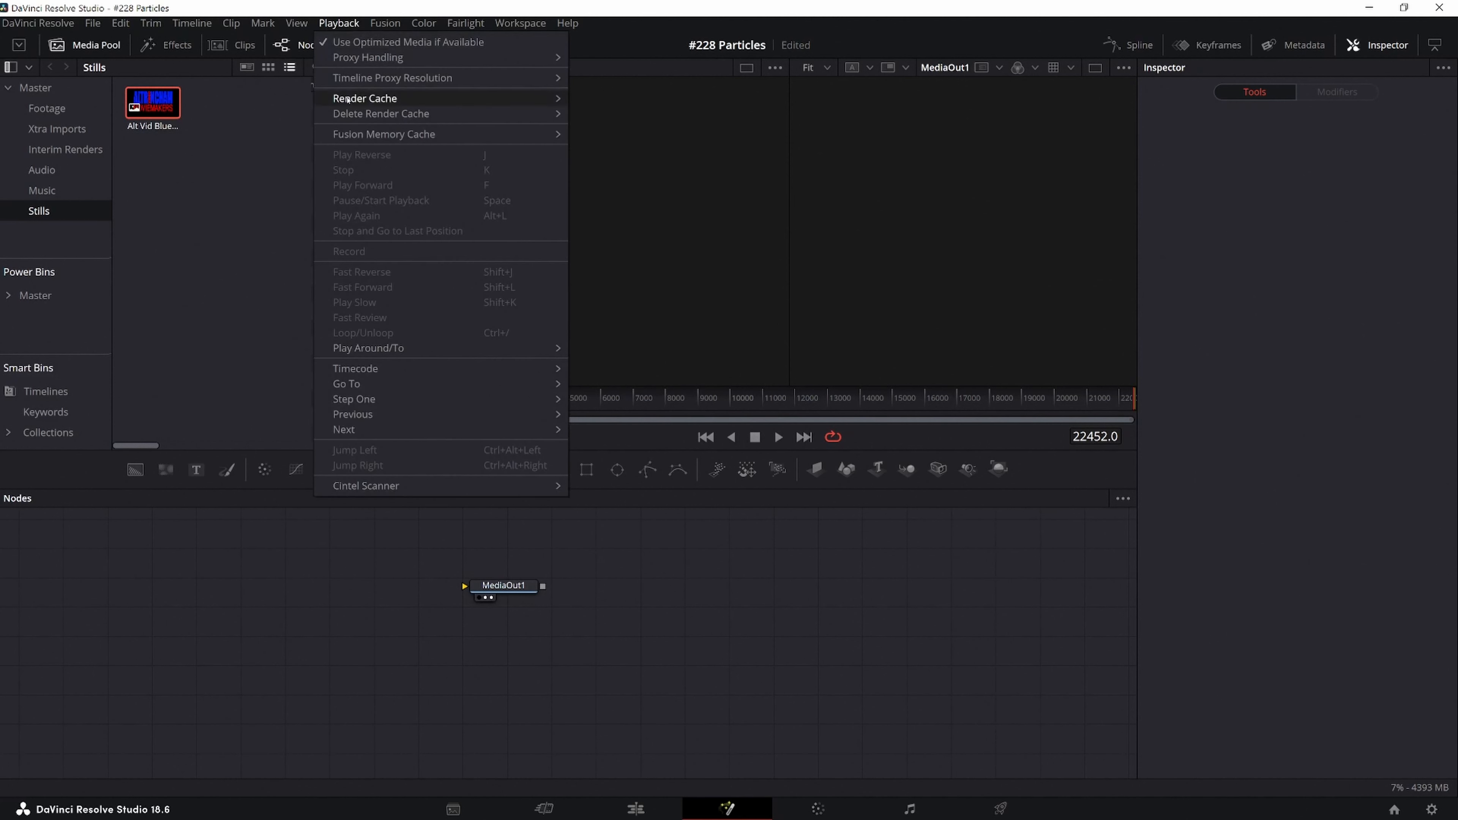
{"action": "mouse_move", "coordinate": [402, 99]}
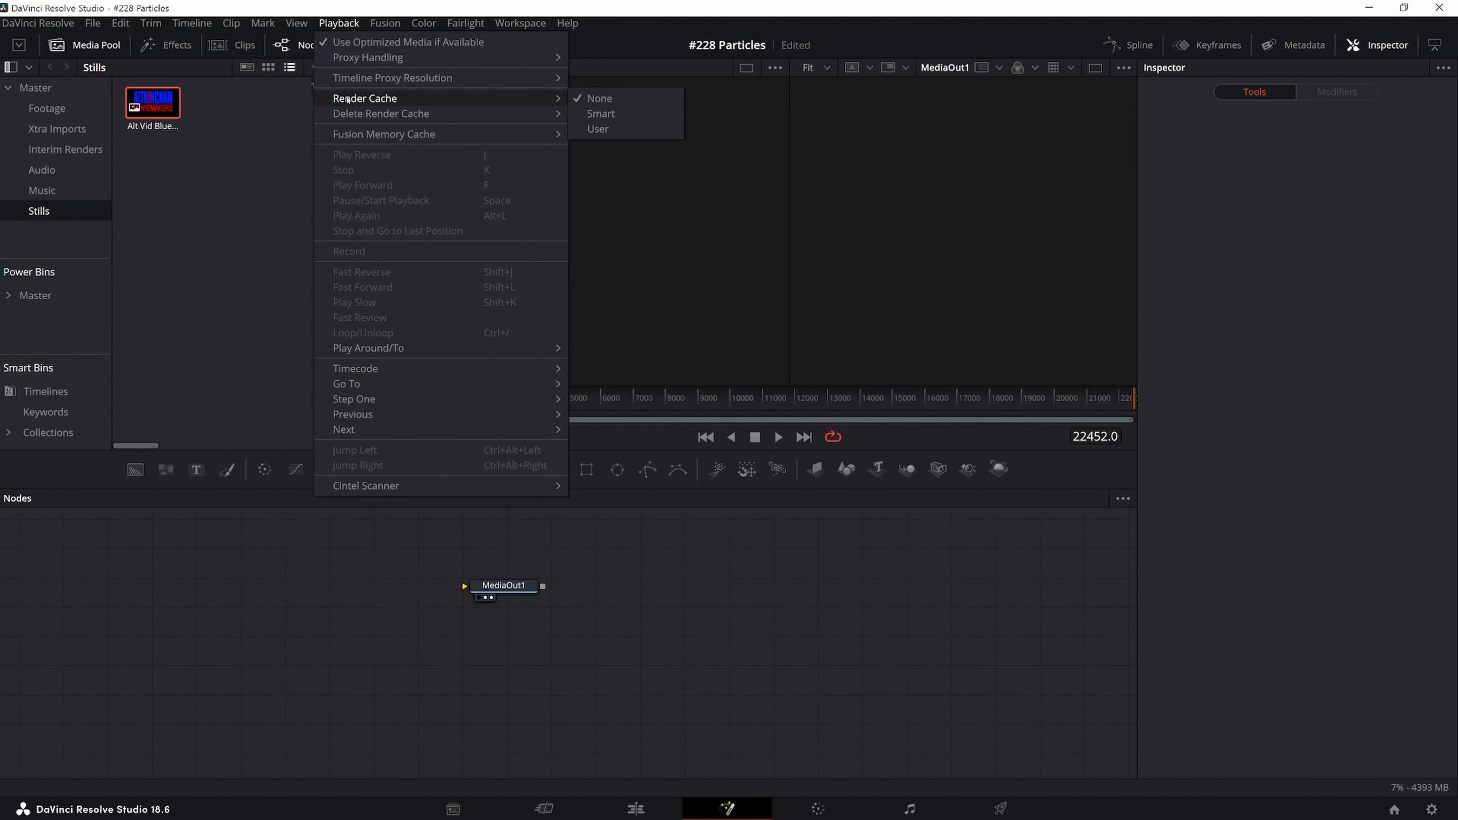
{"action": "left_click", "coordinate": [599, 114]}
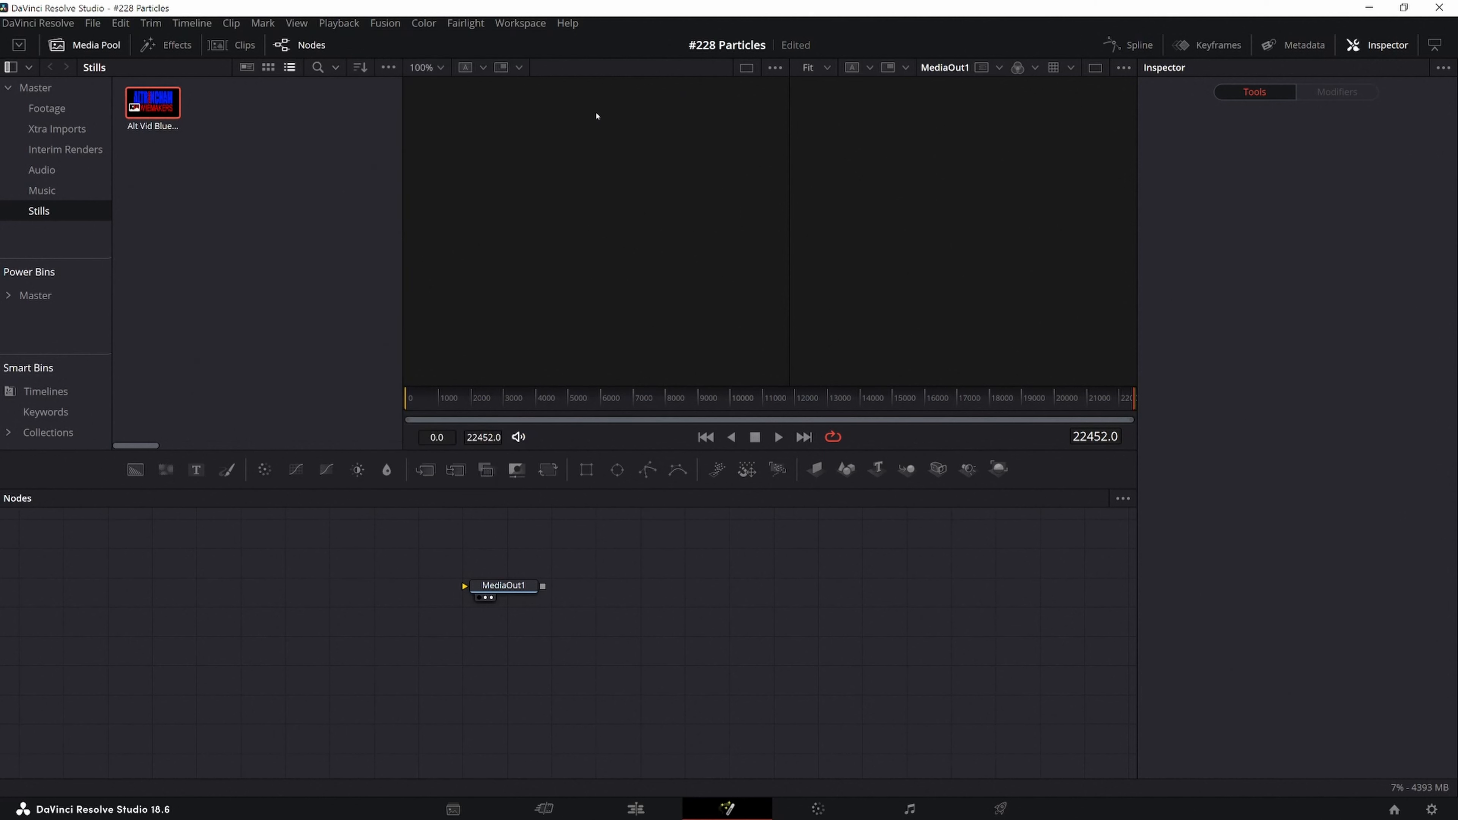
{"action": "left_click", "coordinate": [339, 24]}
{"action": "mouse_move", "coordinate": [359, 97]}
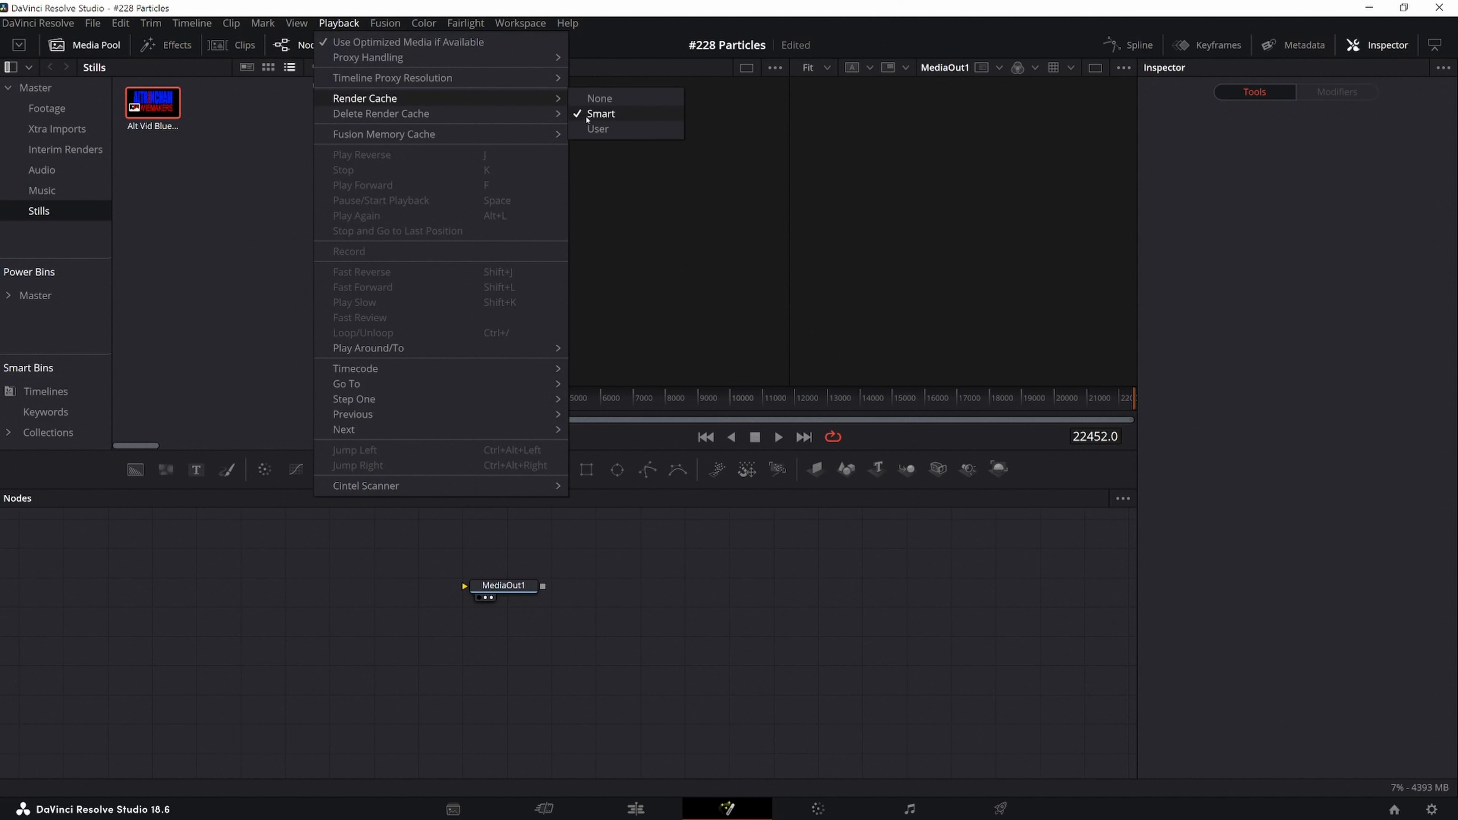
{"action": "left_click", "coordinate": [423, 573]}
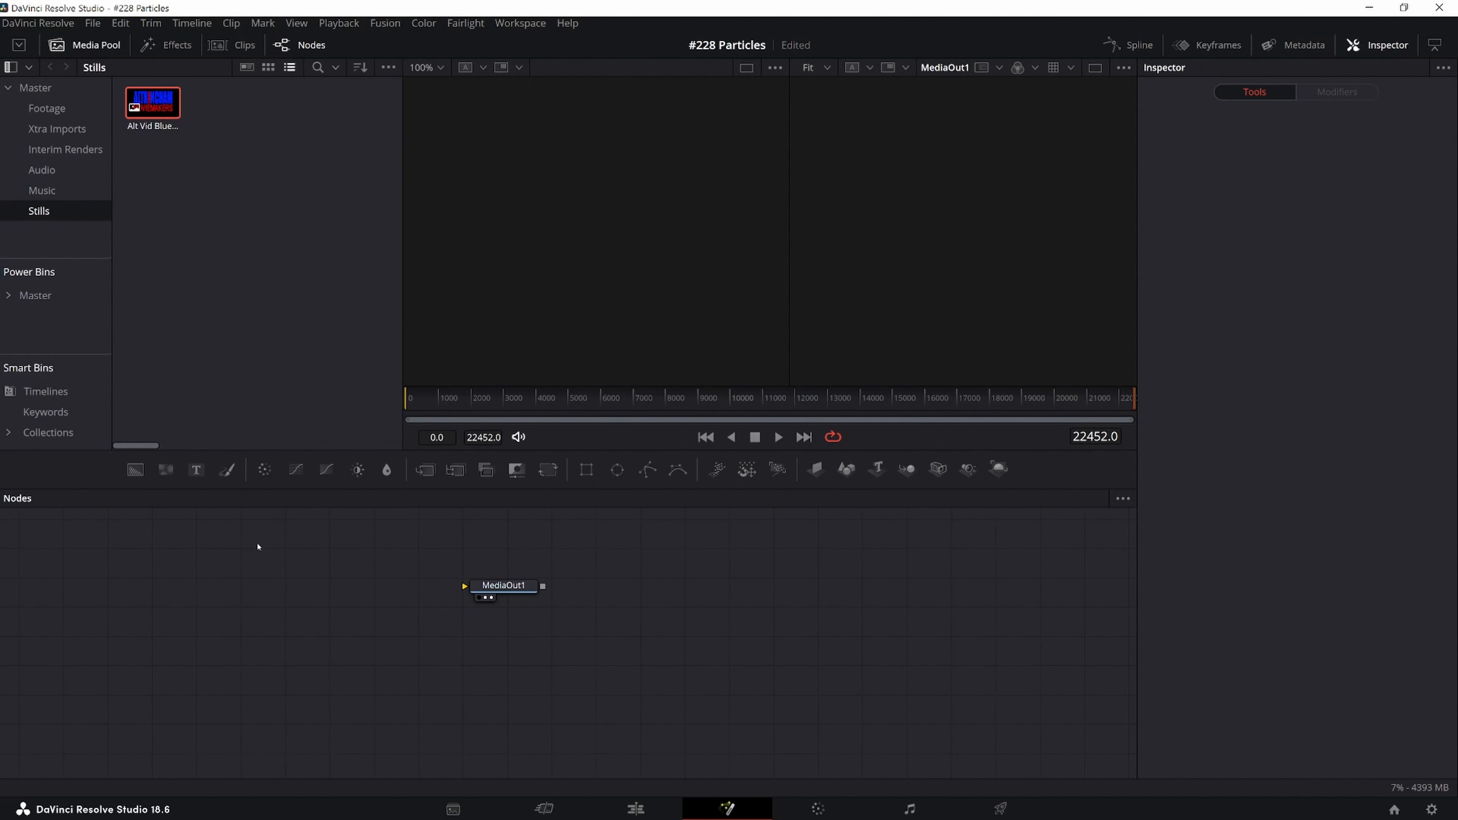
Make room ahead of the MediaOut1 node and add the Alt Vid Blue Tranparent Bgnd.png still to the node graph as the source.
{"action": "left_click_drag", "start_coordinate": [504, 585], "coordinate": [865, 613]}
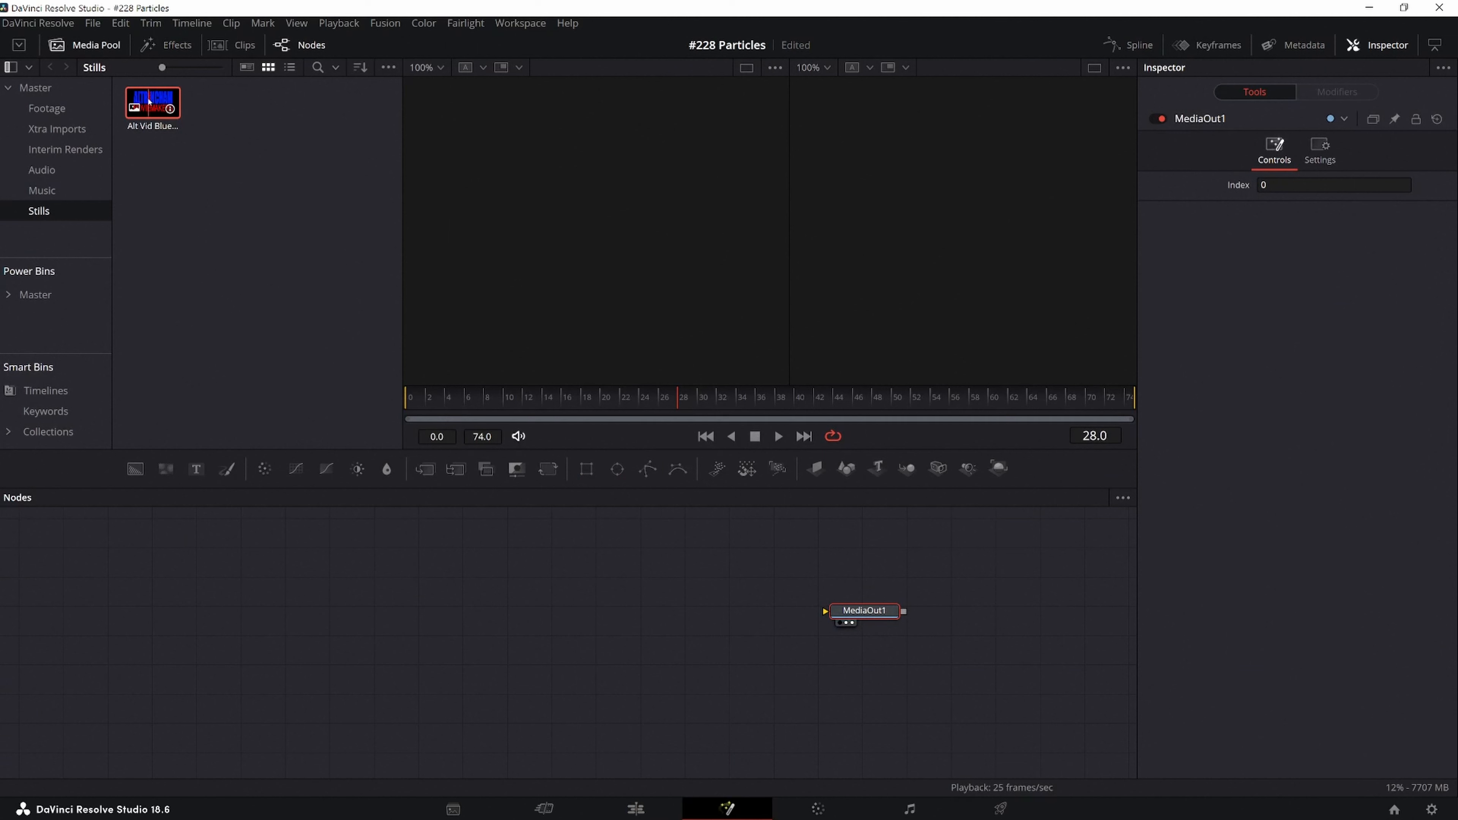
{"action": "left_click", "coordinate": [86, 45]}
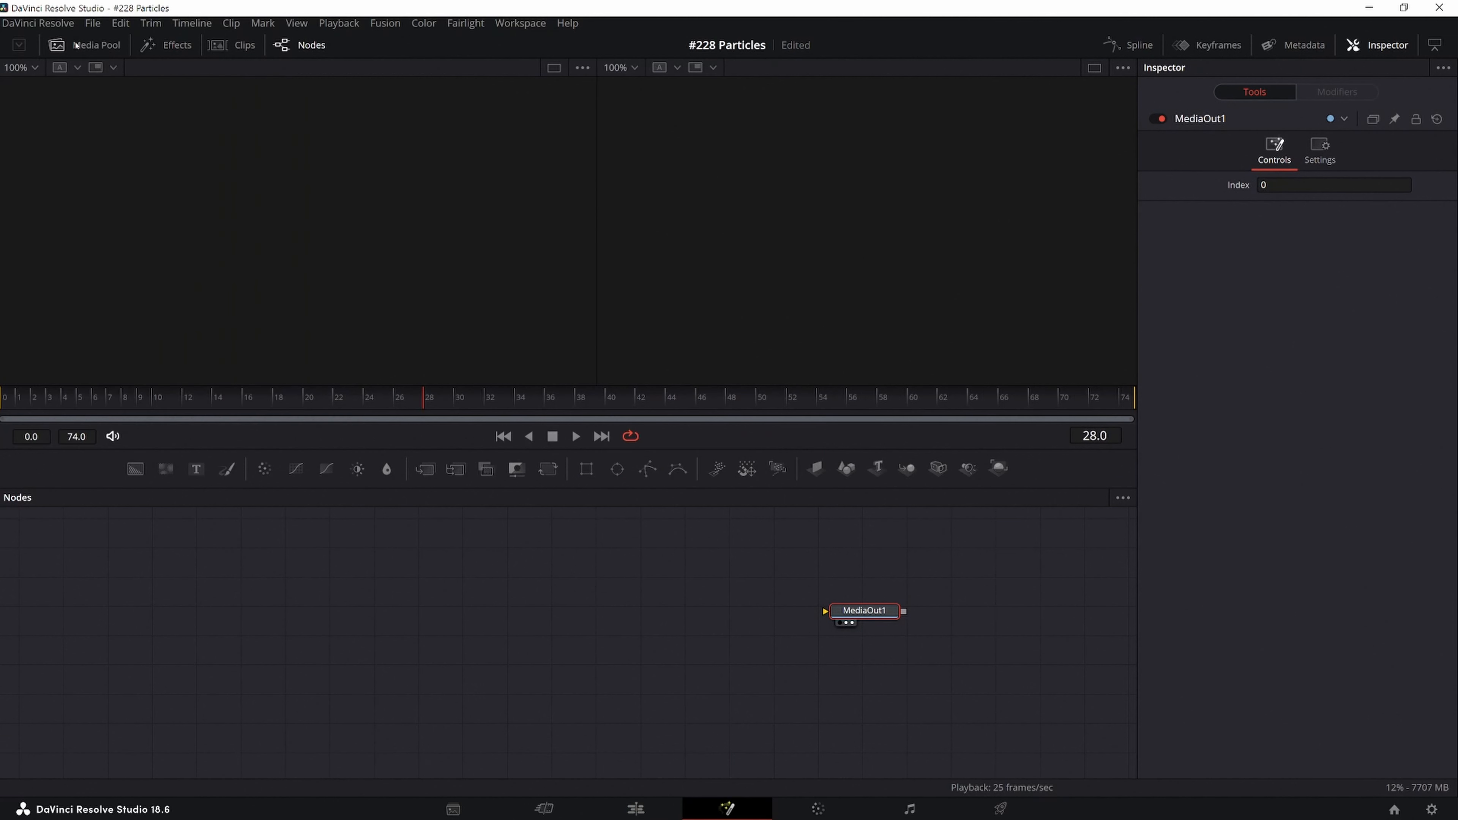
{"action": "left_click", "coordinate": [86, 45]}
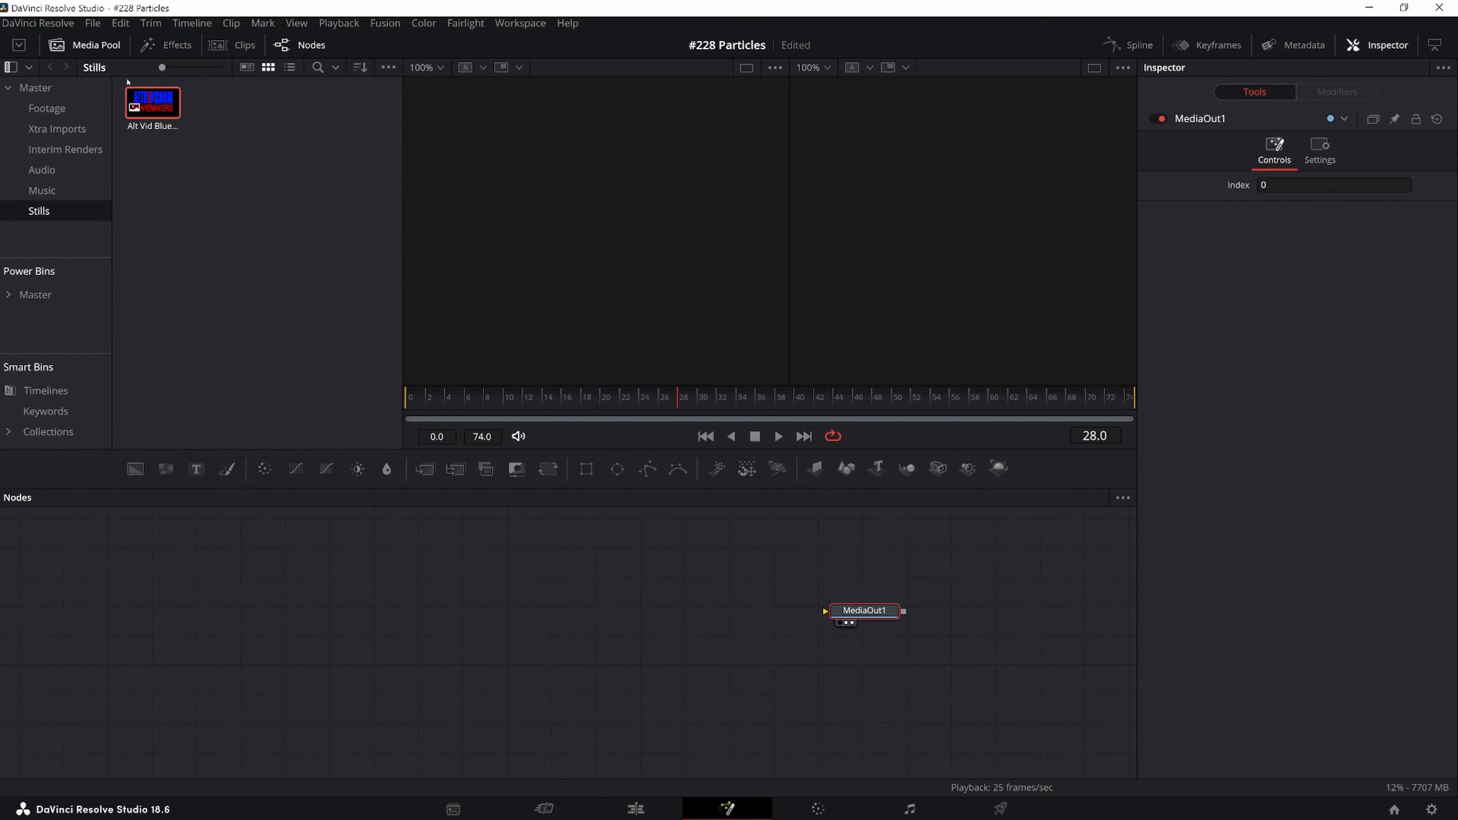
{"action": "left_click_drag", "start_coordinate": [165, 105], "coordinate": [205, 422]}
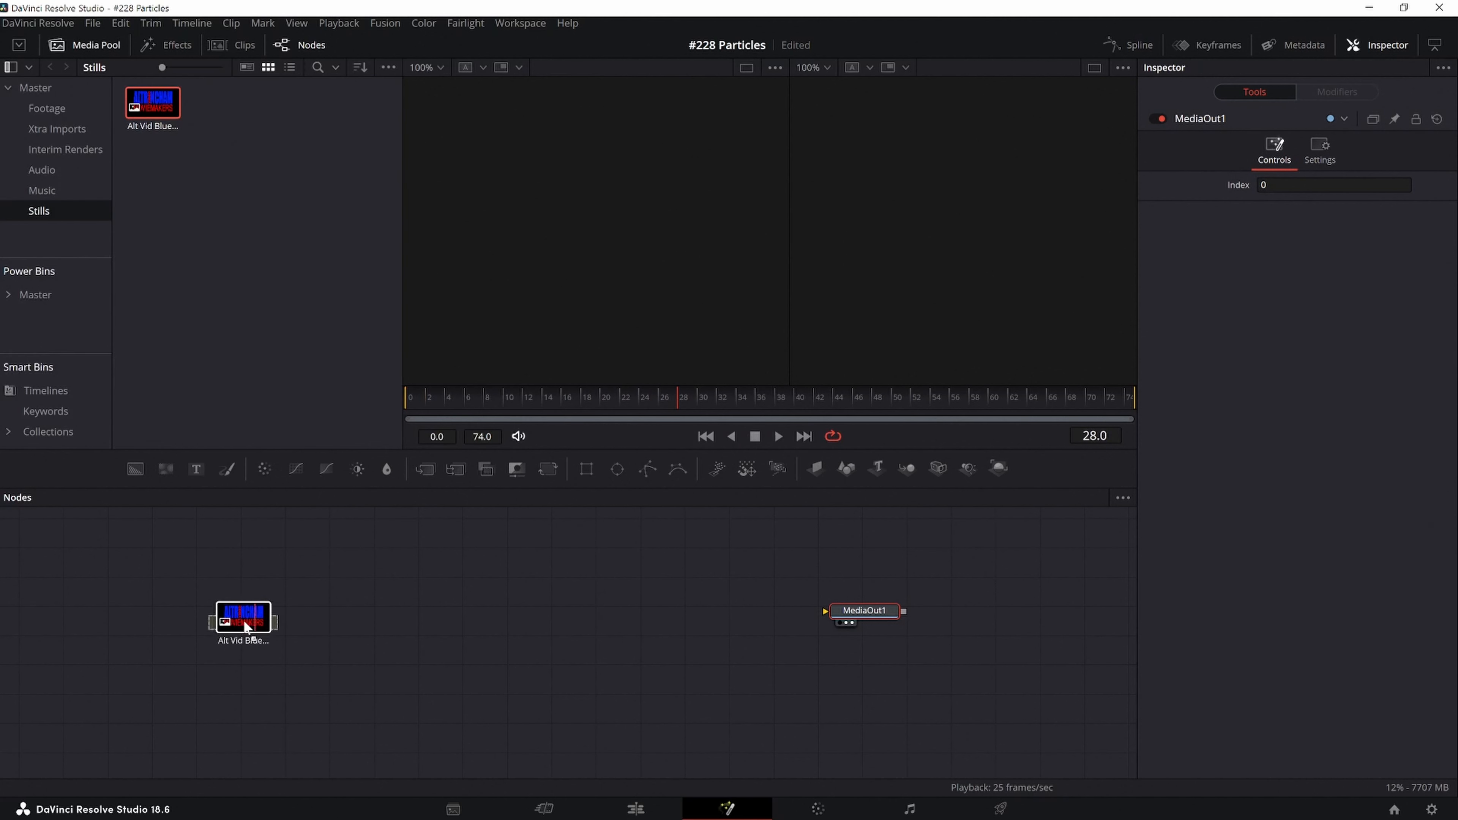
{"action": "left_click_drag", "start_coordinate": [241, 614], "coordinate": [244, 615]}
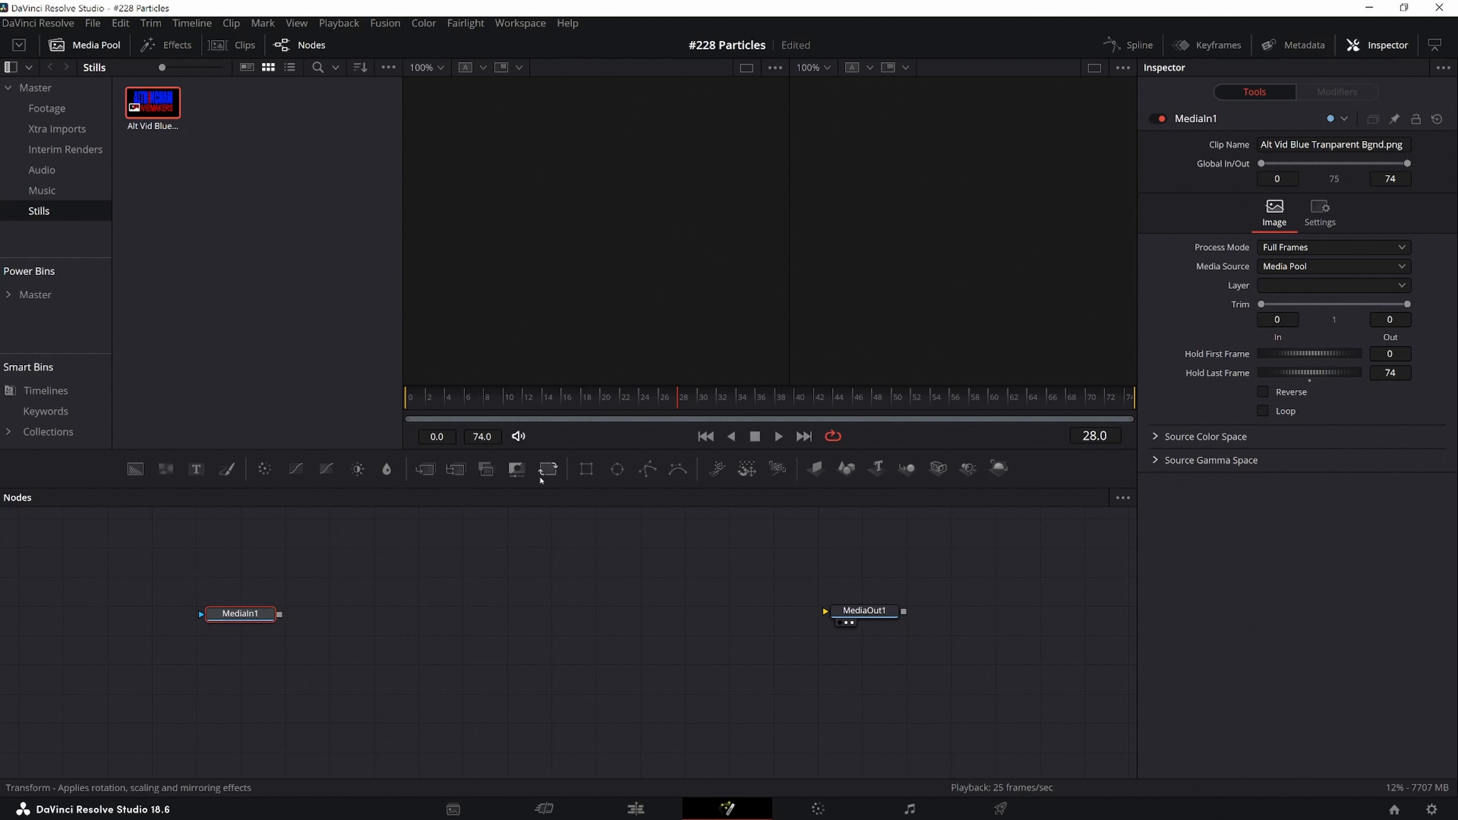
Add a Transform node after the still's media node, followed by a pImageEmitter node.
{"action": "left_click", "coordinate": [547, 473]}
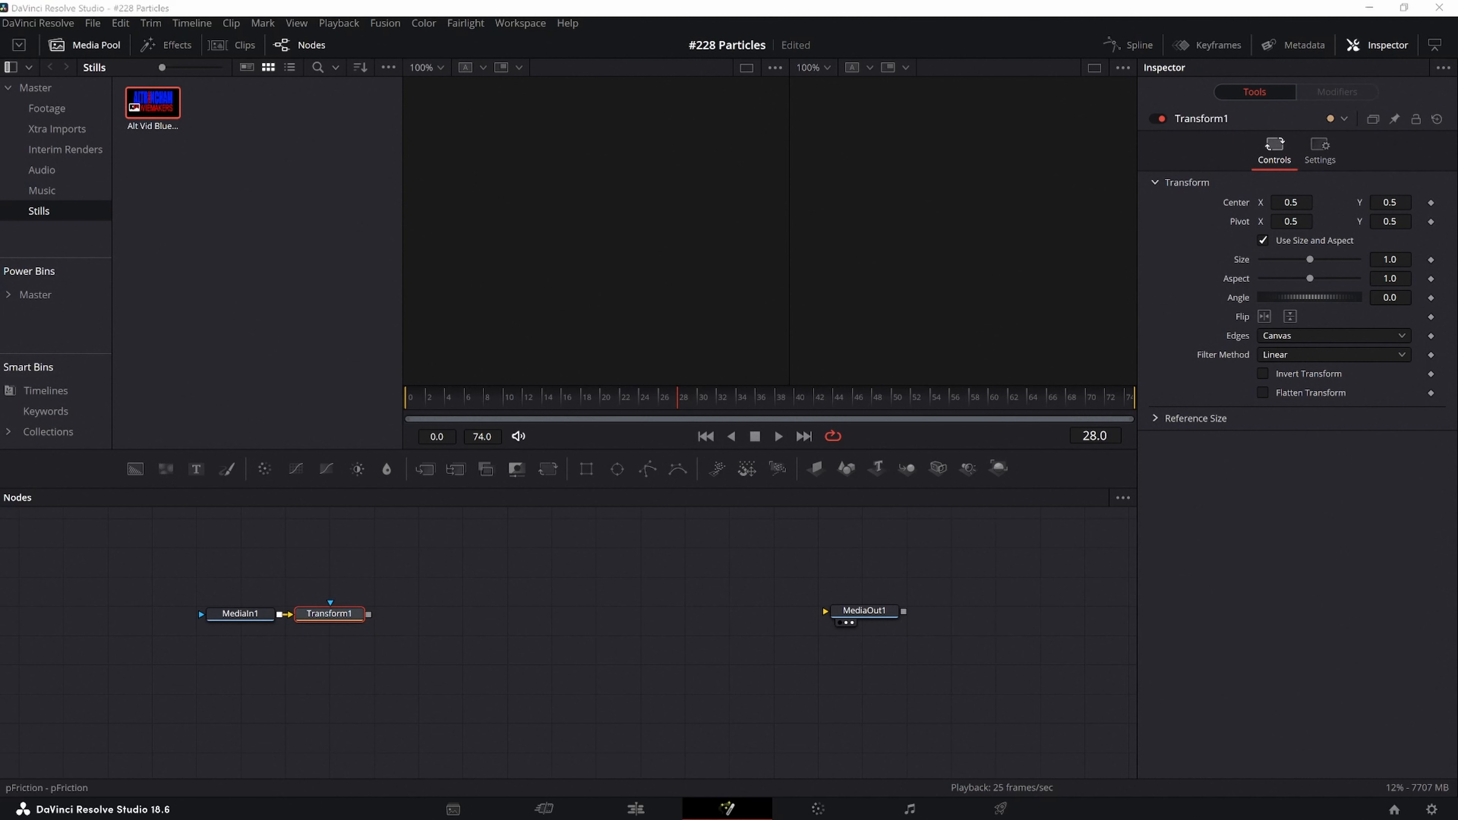
{"action": "key", "text": "shift+space"}
{"action": "left_click_drag", "start_coordinate": [277, 287], "coordinate": [251, 166]}
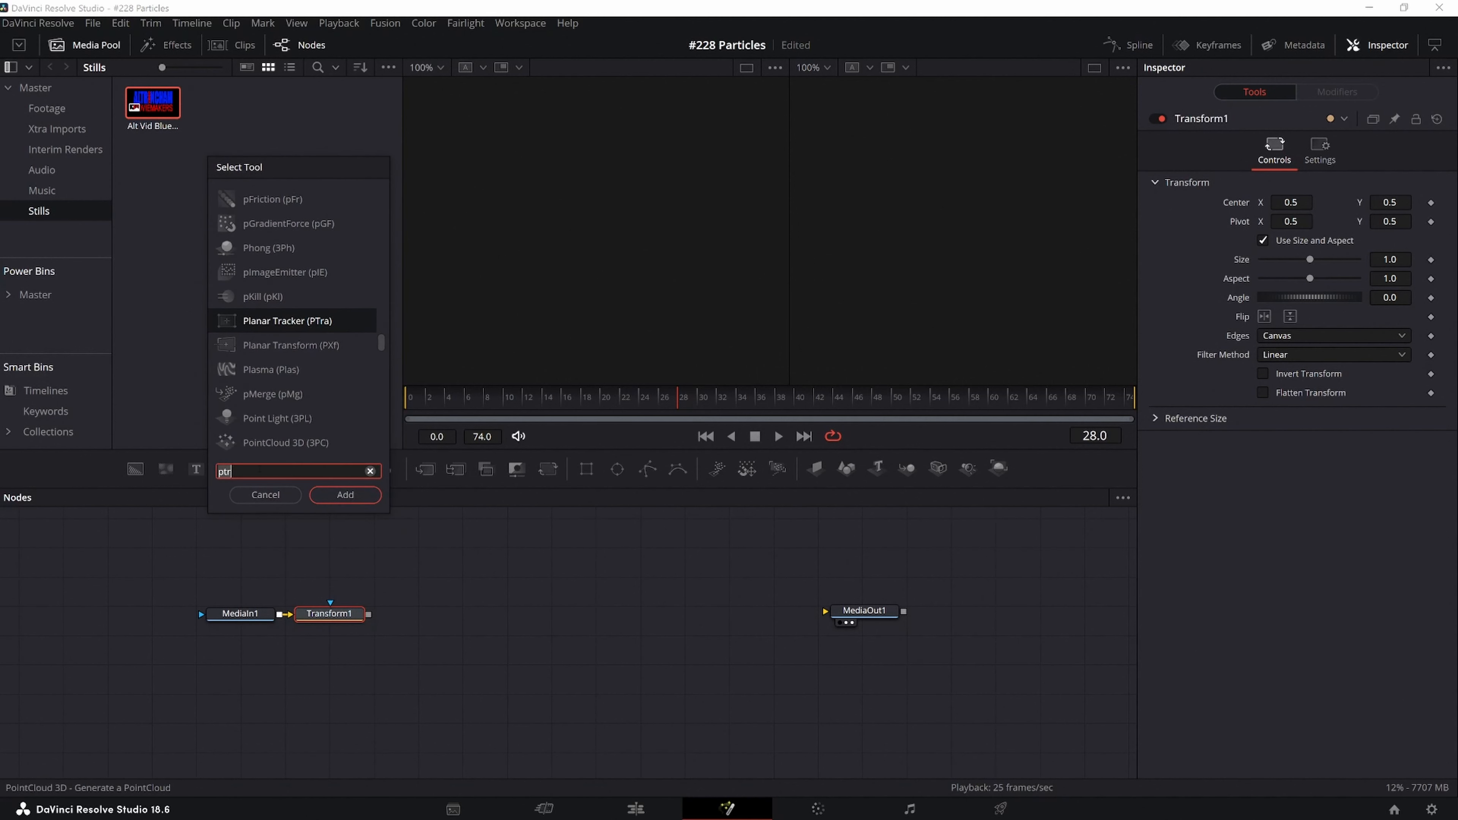
{"action": "key", "text": "BackSpace"}
{"action": "key", "text": "BackSpace"}
{"action": "key", "text": "BackSpace"}
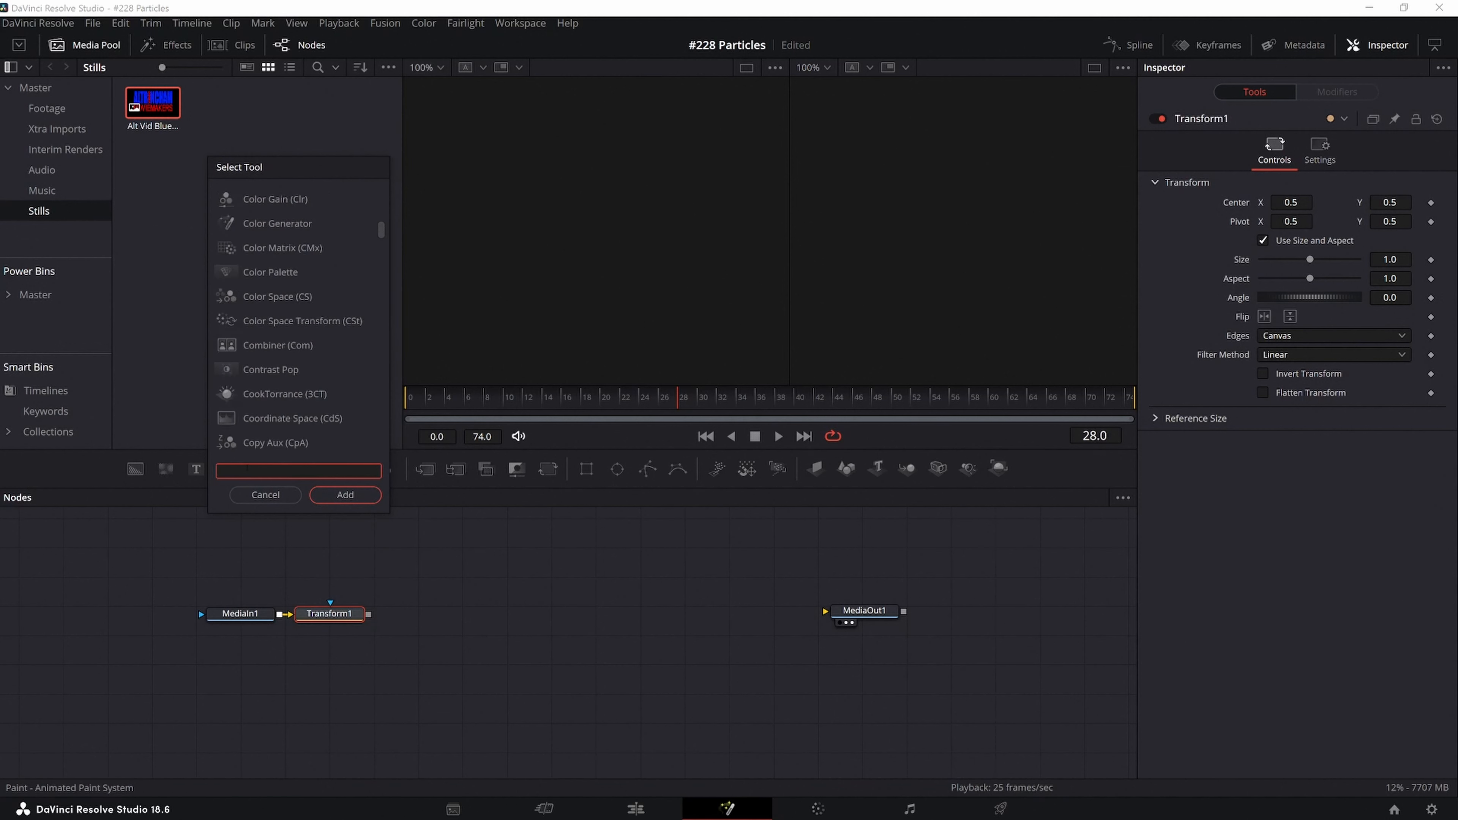
{"action": "type", "text": "p"}
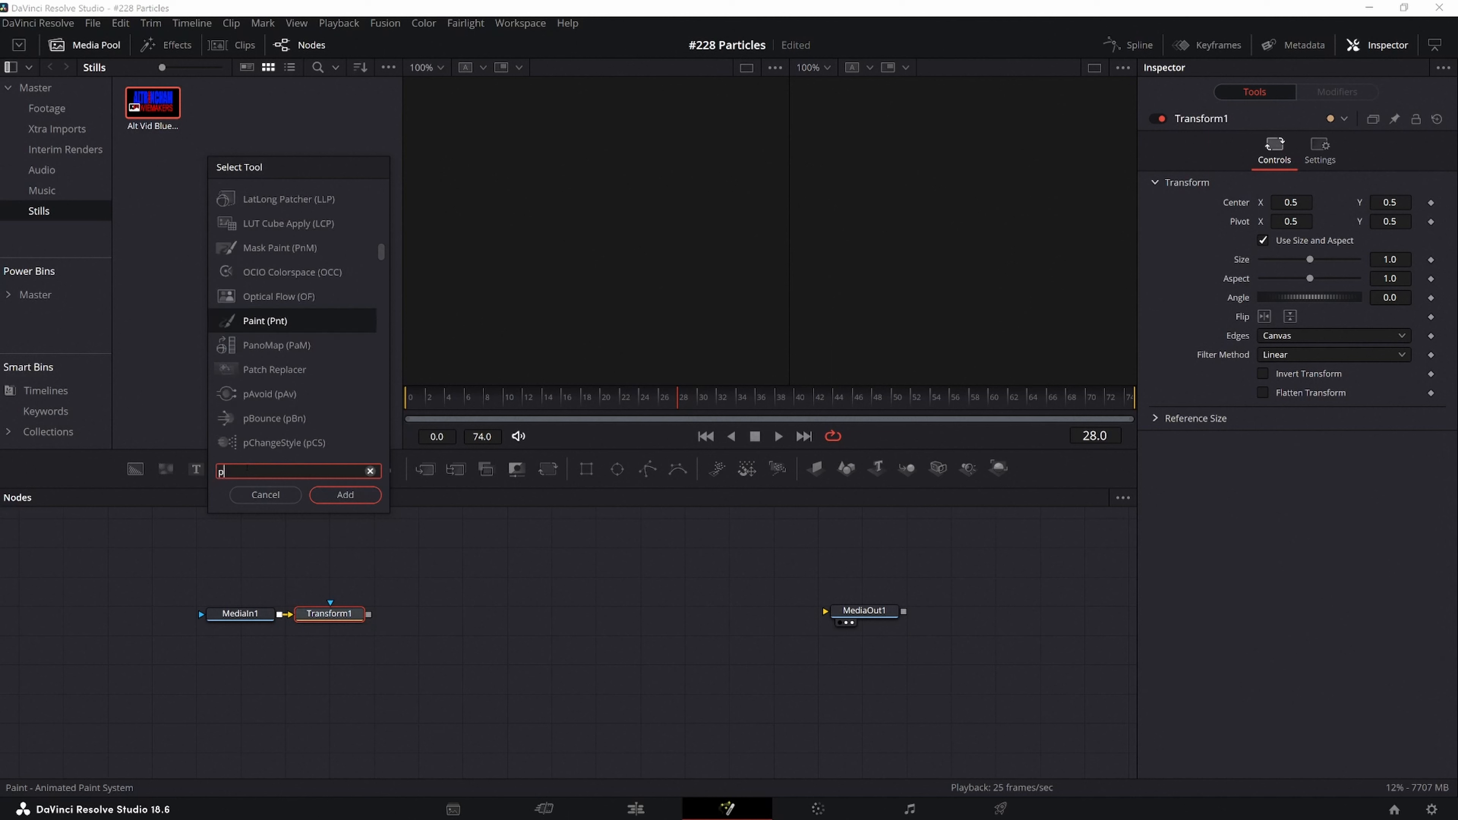
{"action": "type", "text": "im"}
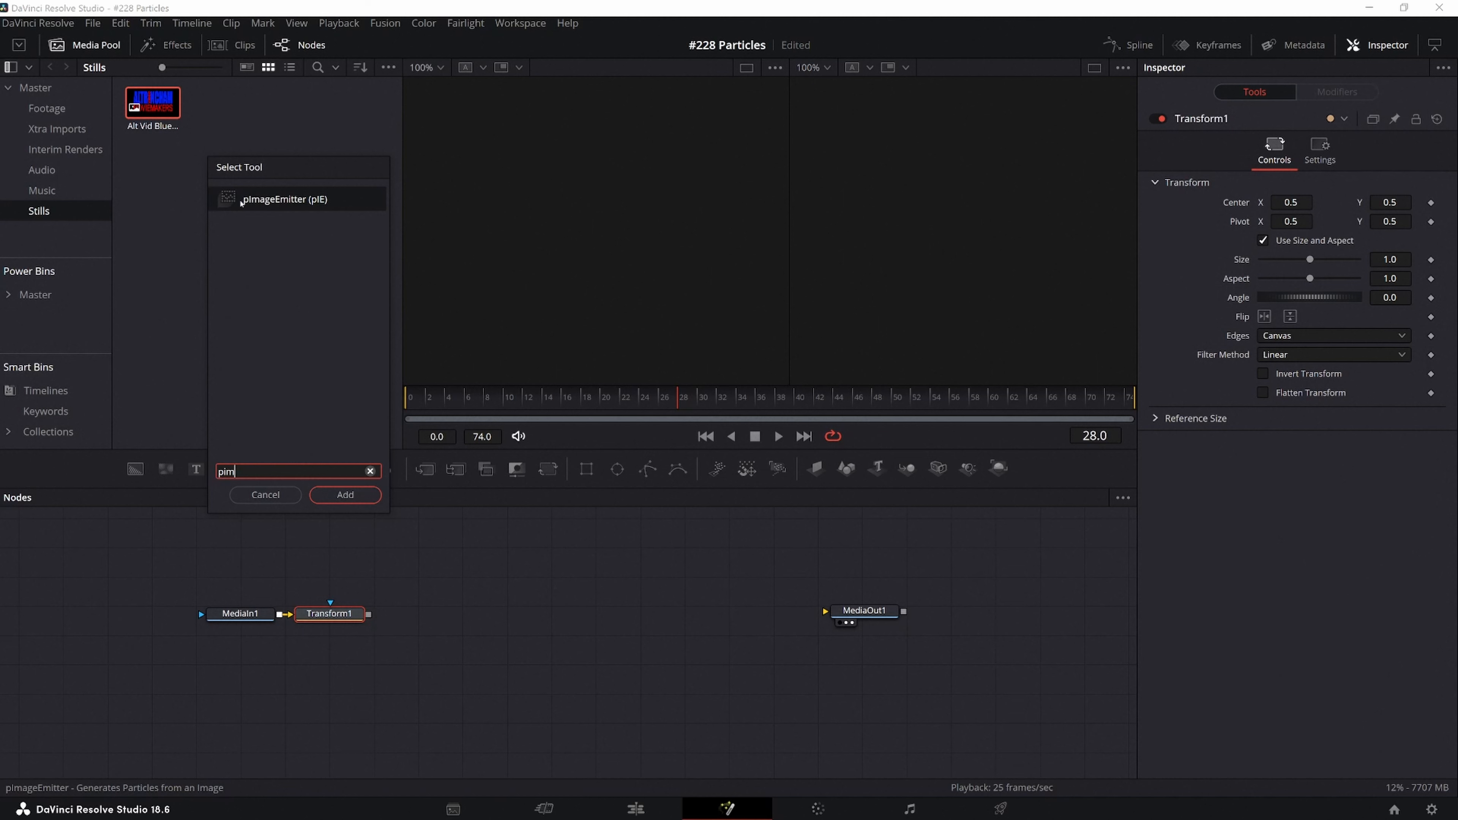
{"action": "left_click", "coordinate": [284, 200]}
{"action": "left_click", "coordinate": [345, 494]}
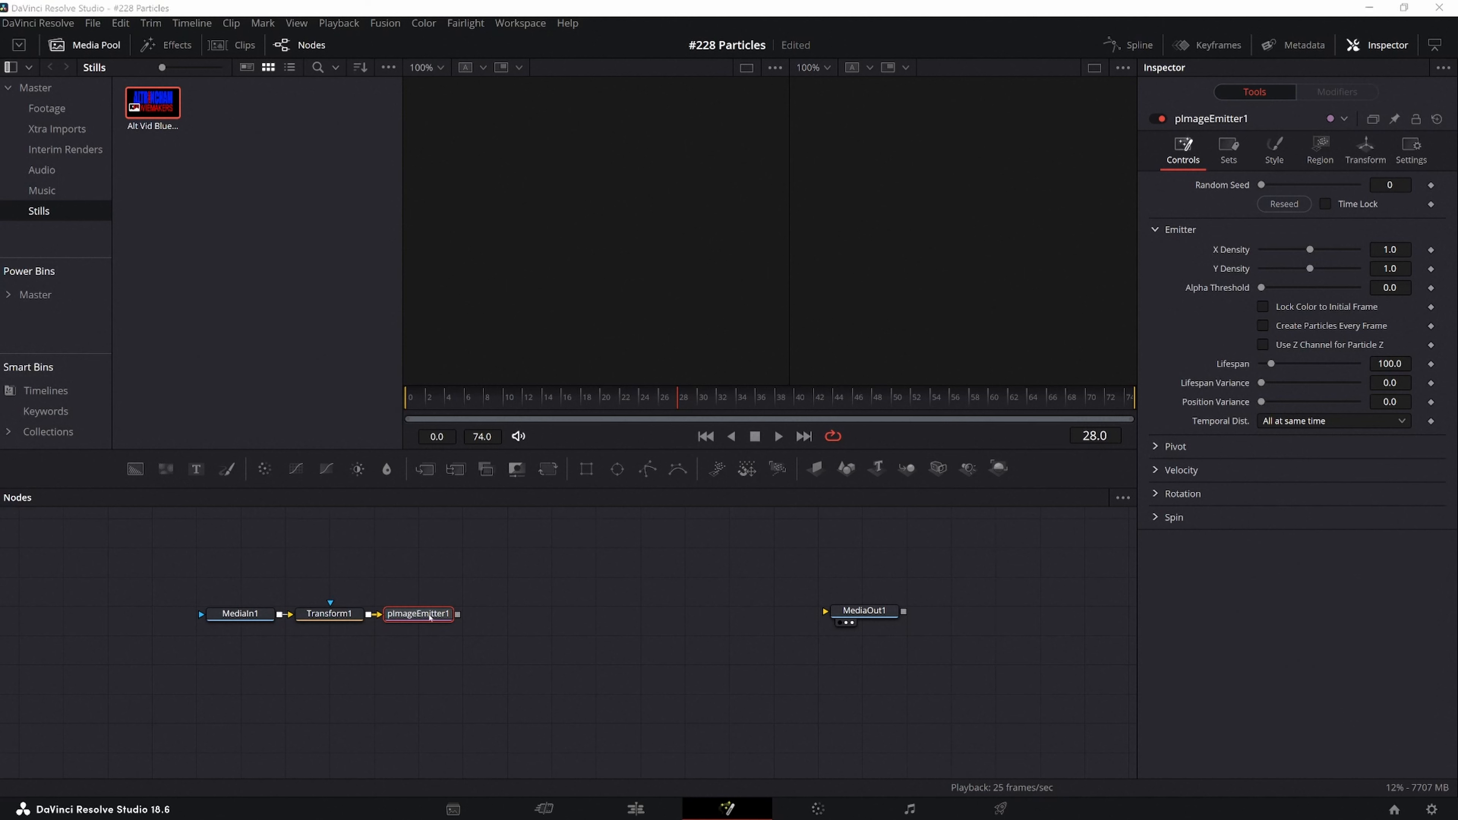
Add a pTurbulence node after the pImageEmitter node.
{"action": "key", "text": "shift+space"}
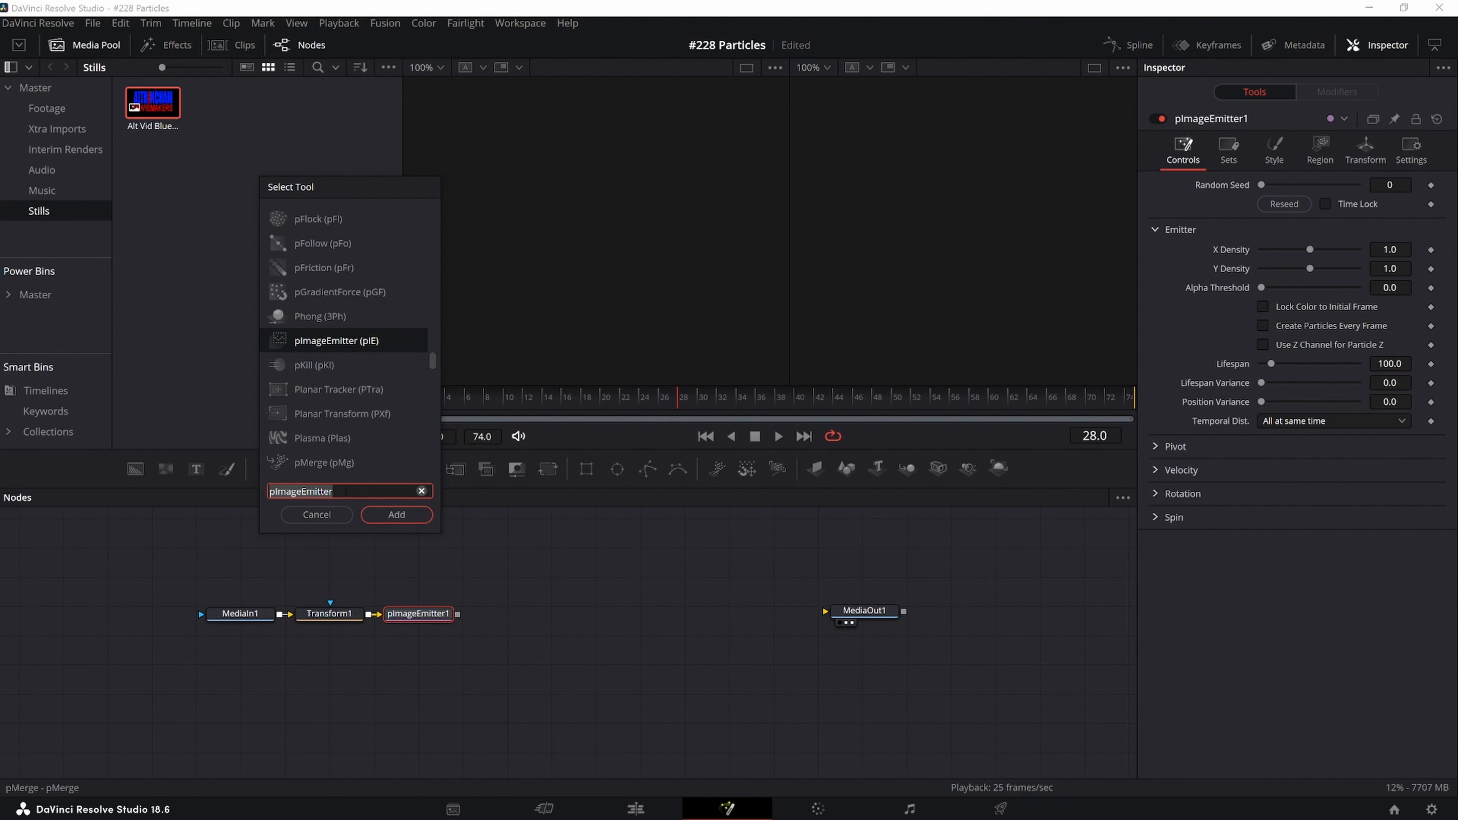
{"action": "key", "text": "BackSpace"}
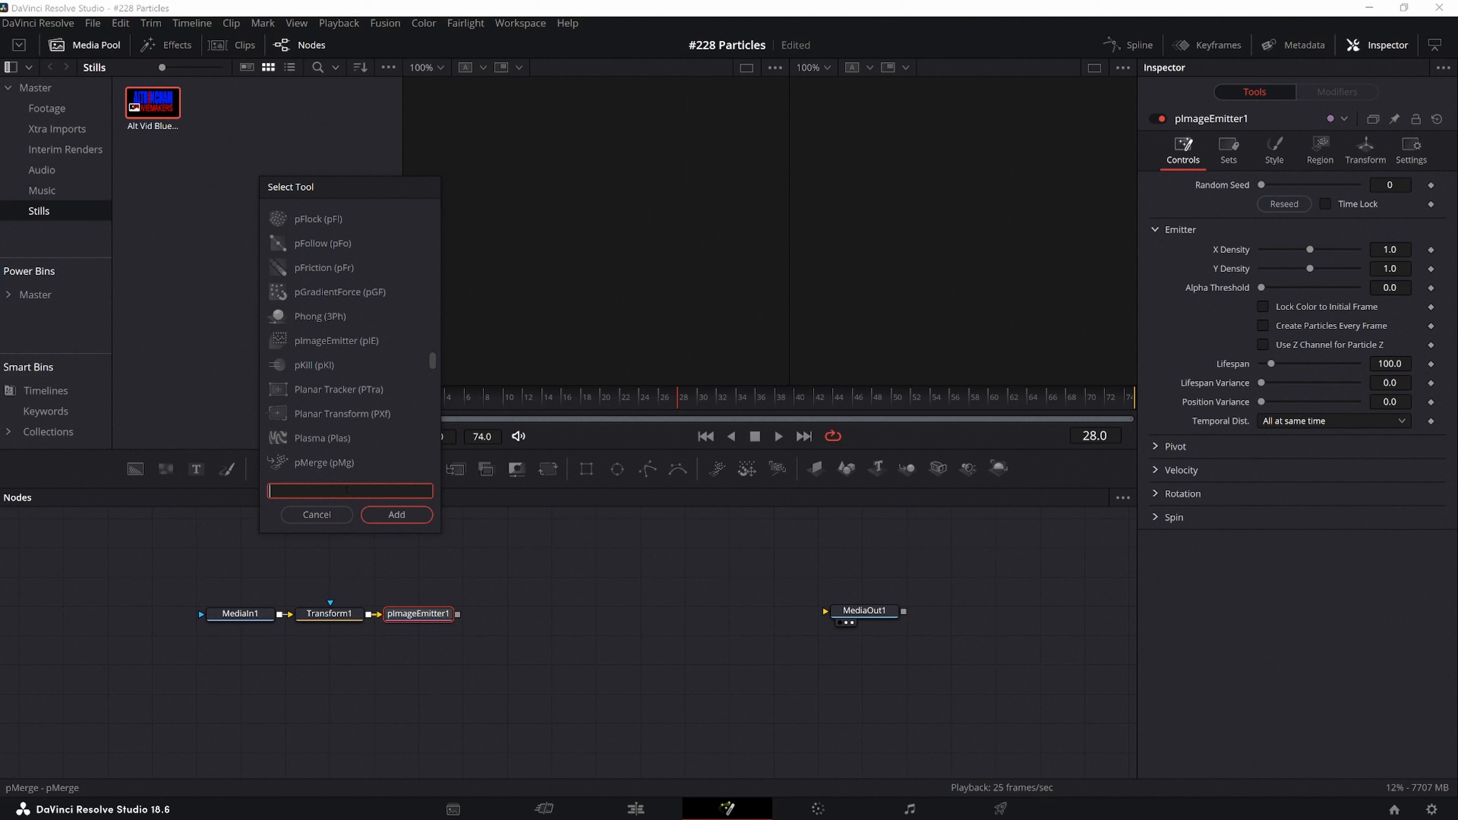
{"action": "type", "text": "tur"}
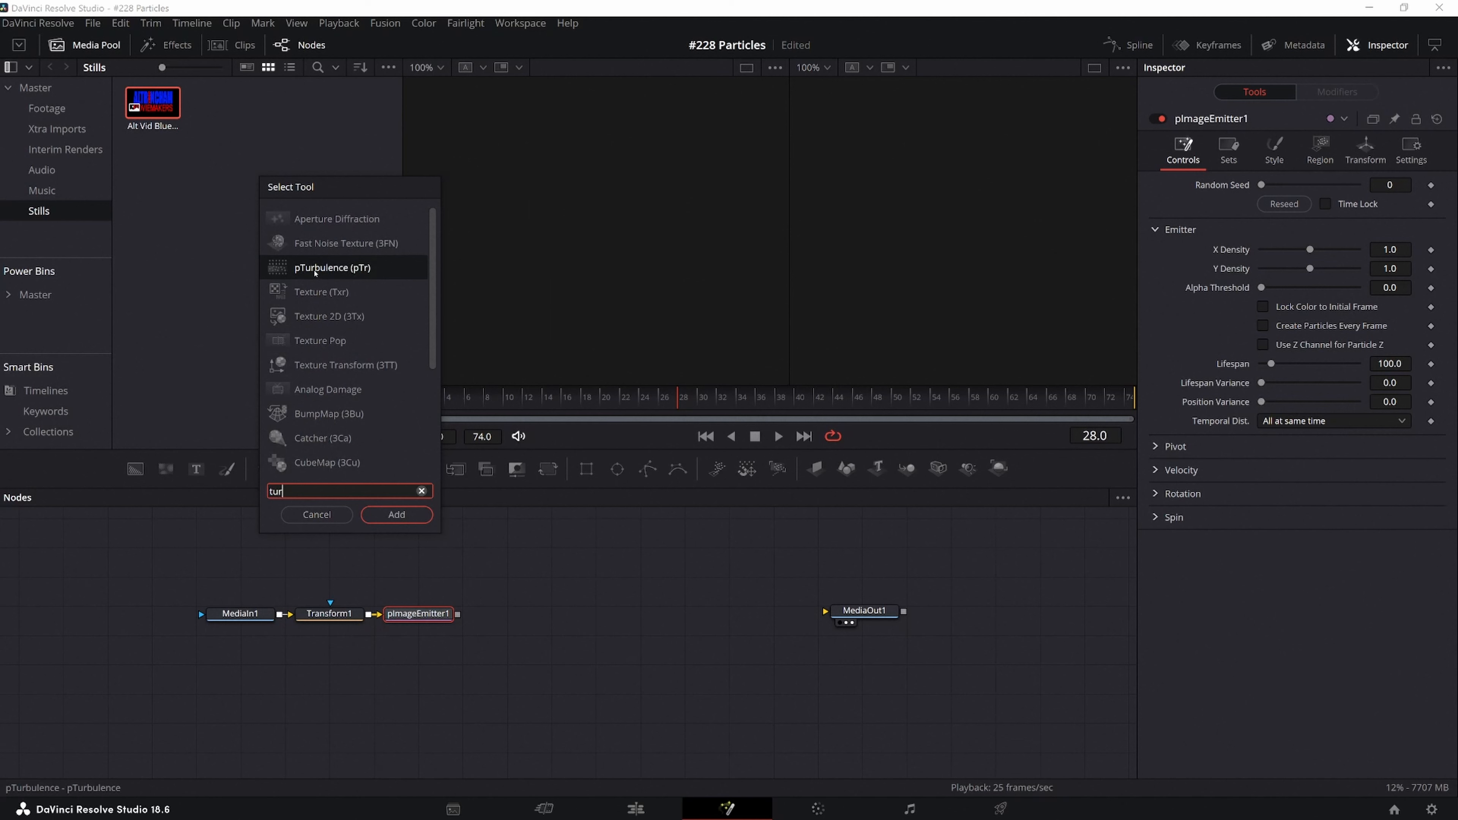
{"action": "left_click", "coordinate": [315, 270]}
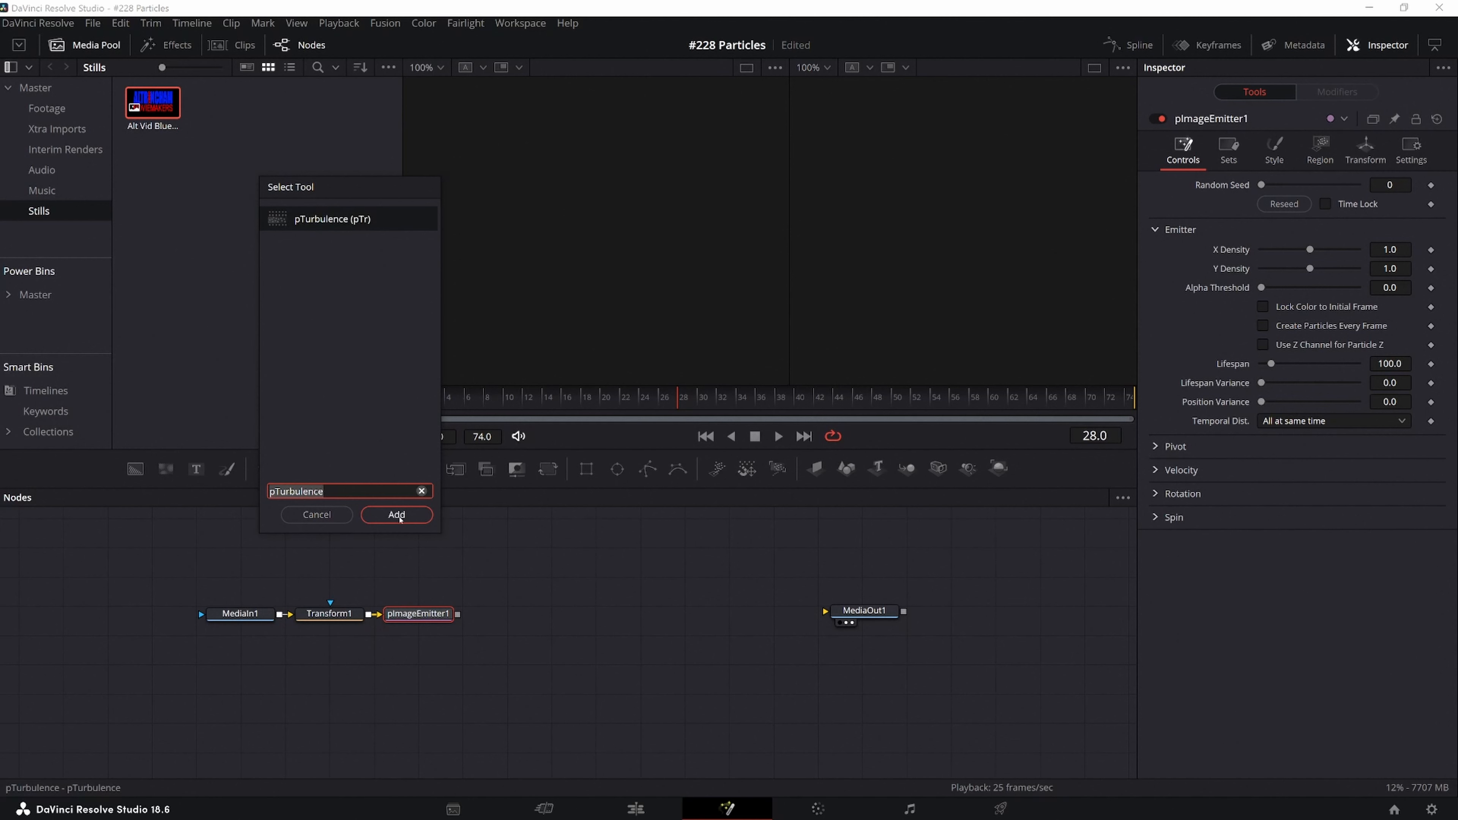
{"action": "left_click", "coordinate": [397, 515]}
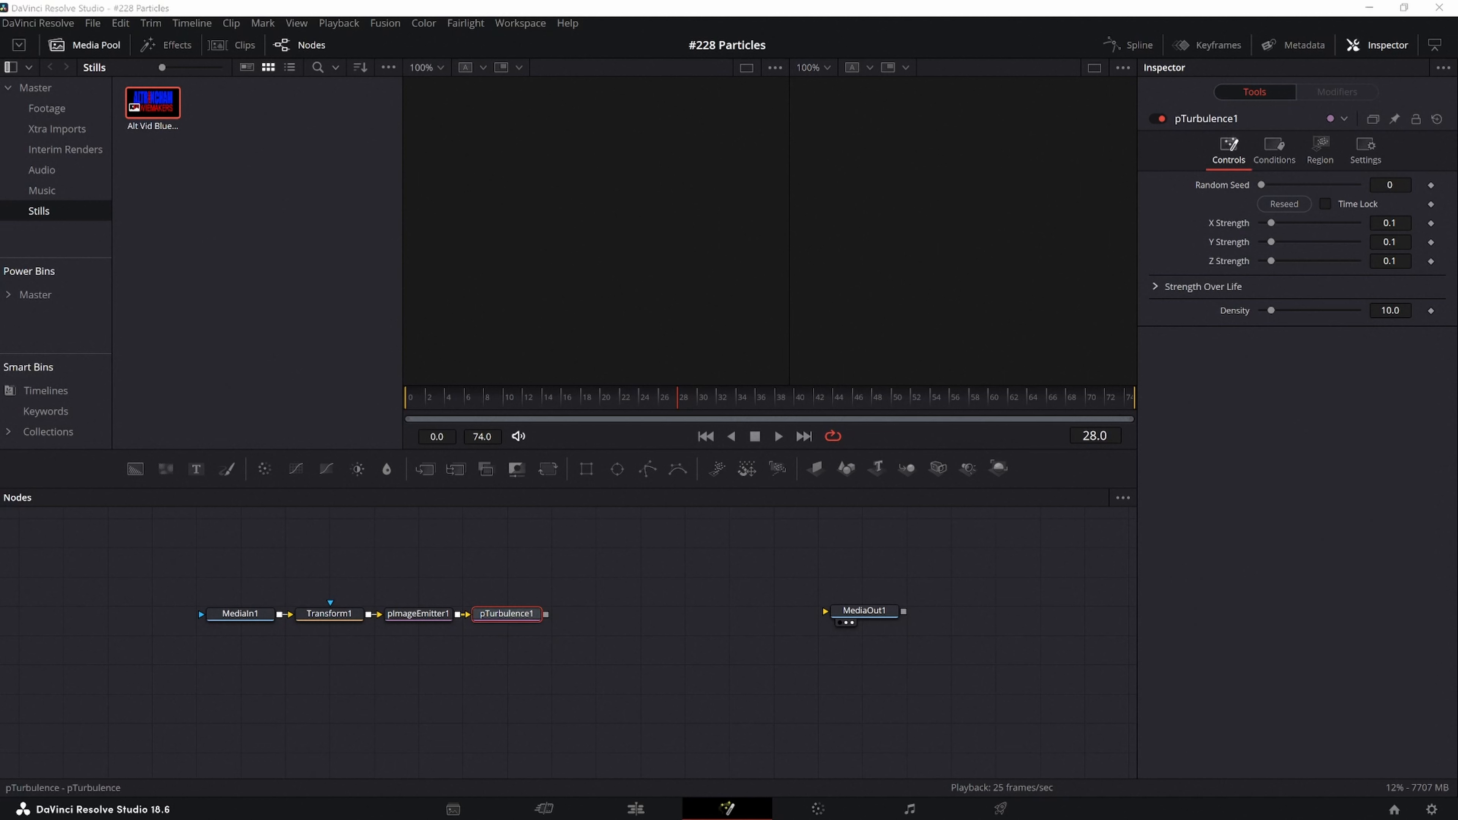
Add a pRender node after the pTurbulence node.
{"action": "key", "text": "shift+space"}
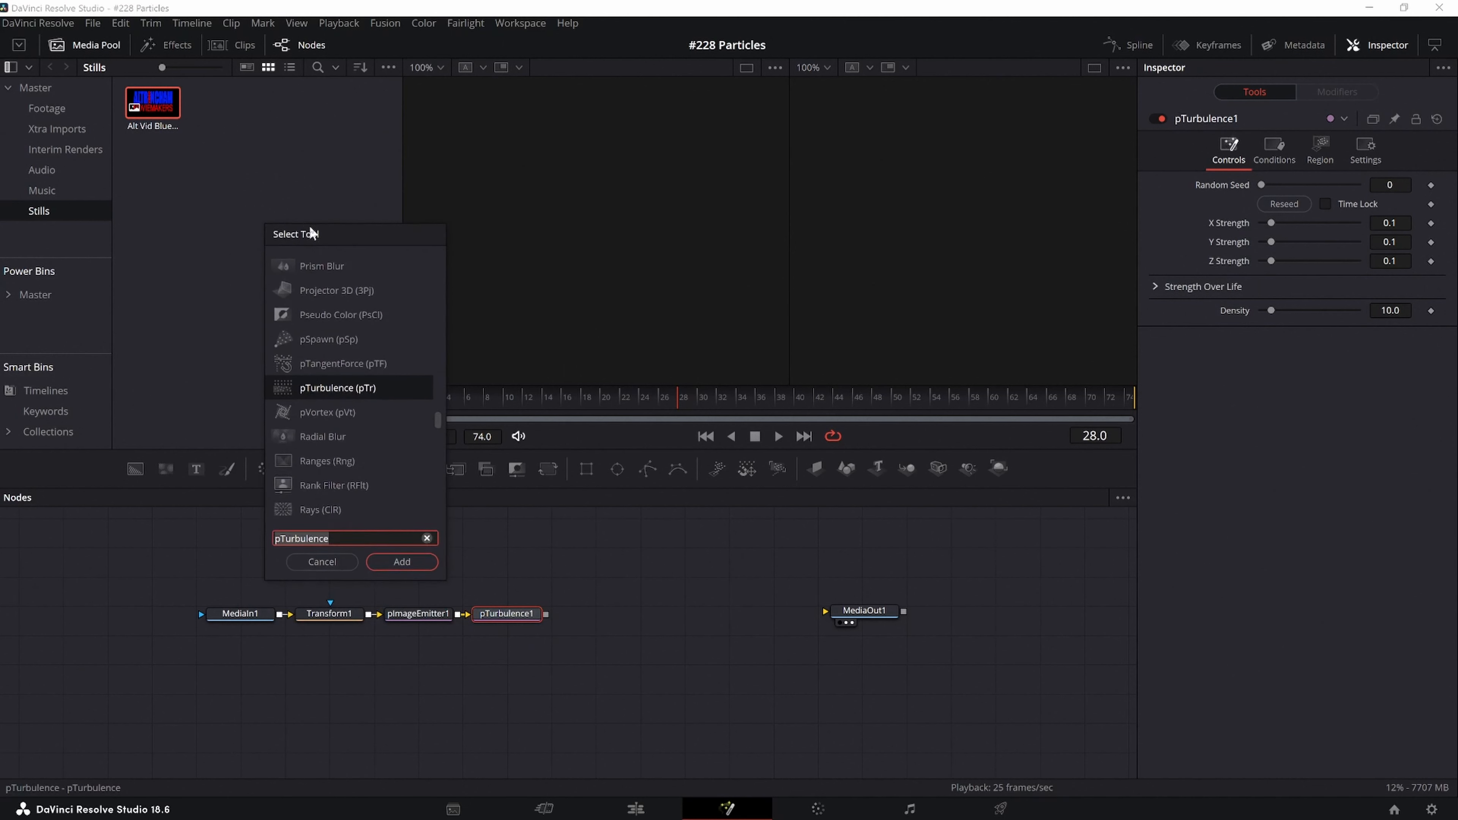
{"action": "left_click", "coordinate": [325, 446]}
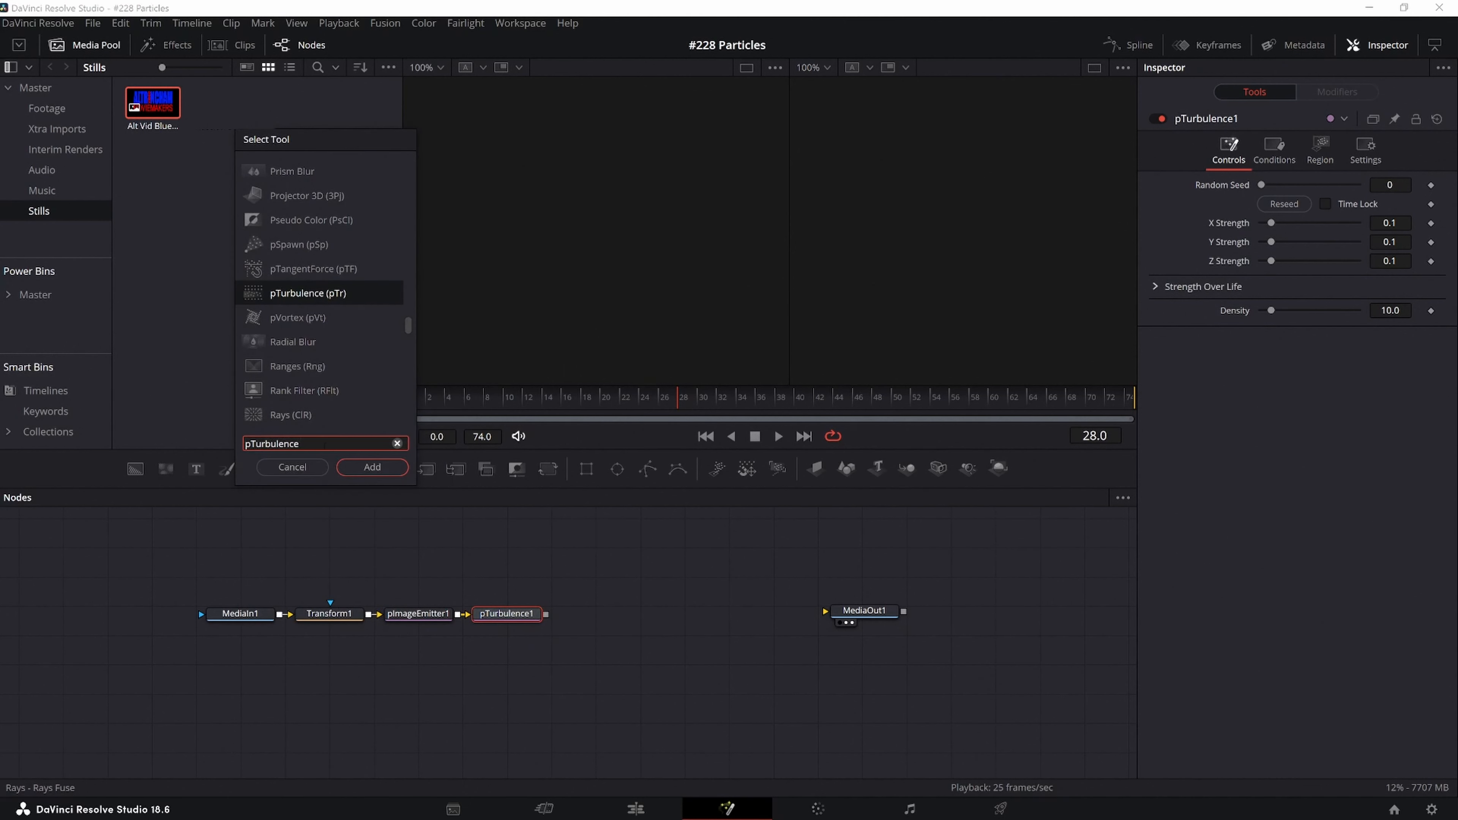
{"action": "key", "text": "BackSpace"}
{"action": "key", "text": "BackSpace"}
{"action": "key", "text": "BackSpace"}
{"action": "key", "text": "BackSpace"}
{"action": "key", "text": "BackSpace"}
{"action": "key", "text": "BackSpace"}
{"action": "key", "text": "BackSpace"}
{"action": "key", "text": "BackSpace"}
{"action": "key", "text": "BackSpace"}
{"action": "key", "text": "BackSpace"}
{"action": "key", "text": "BackSpace"}
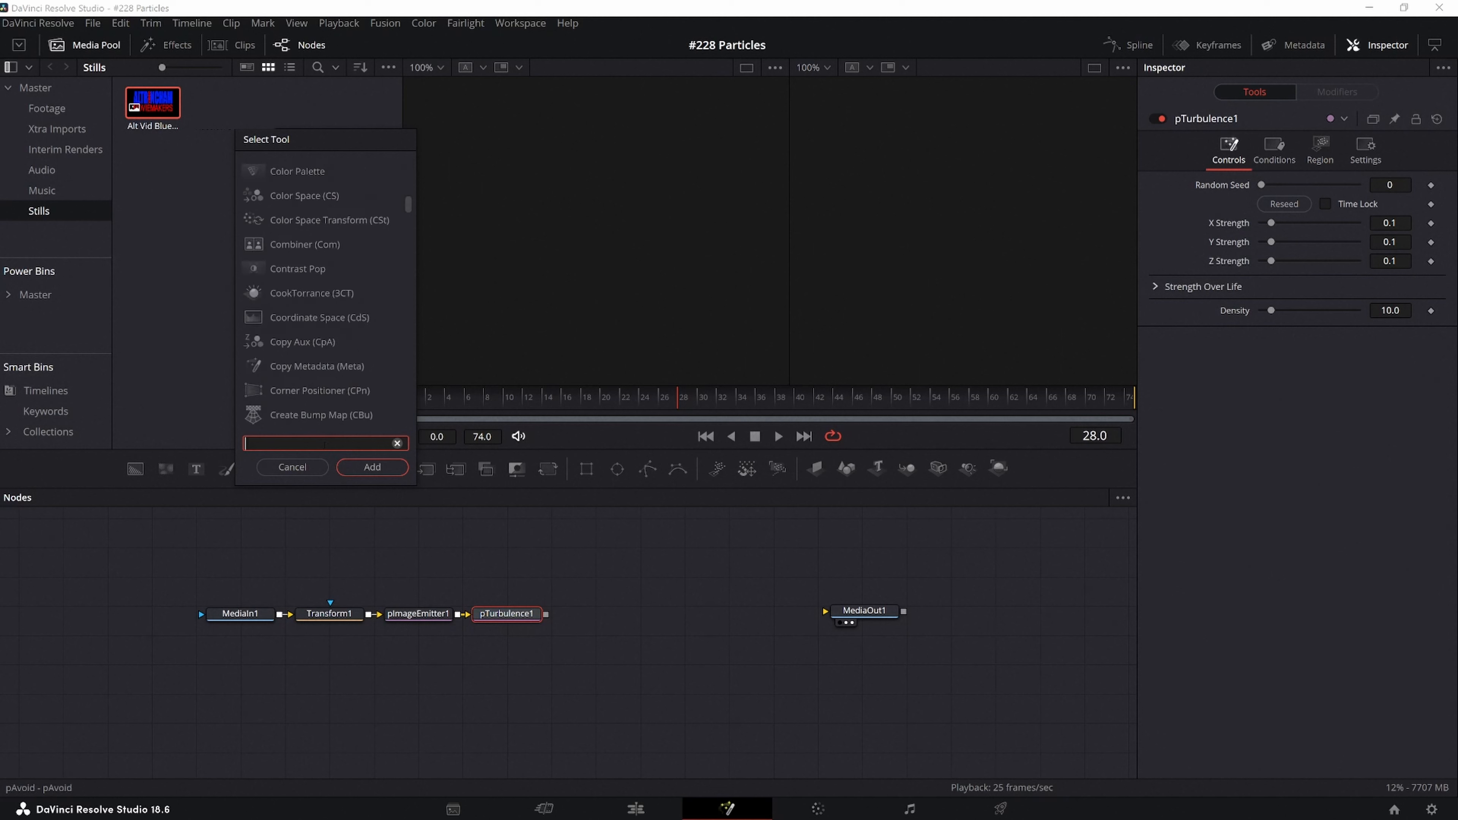
{"action": "type", "text": "p"}
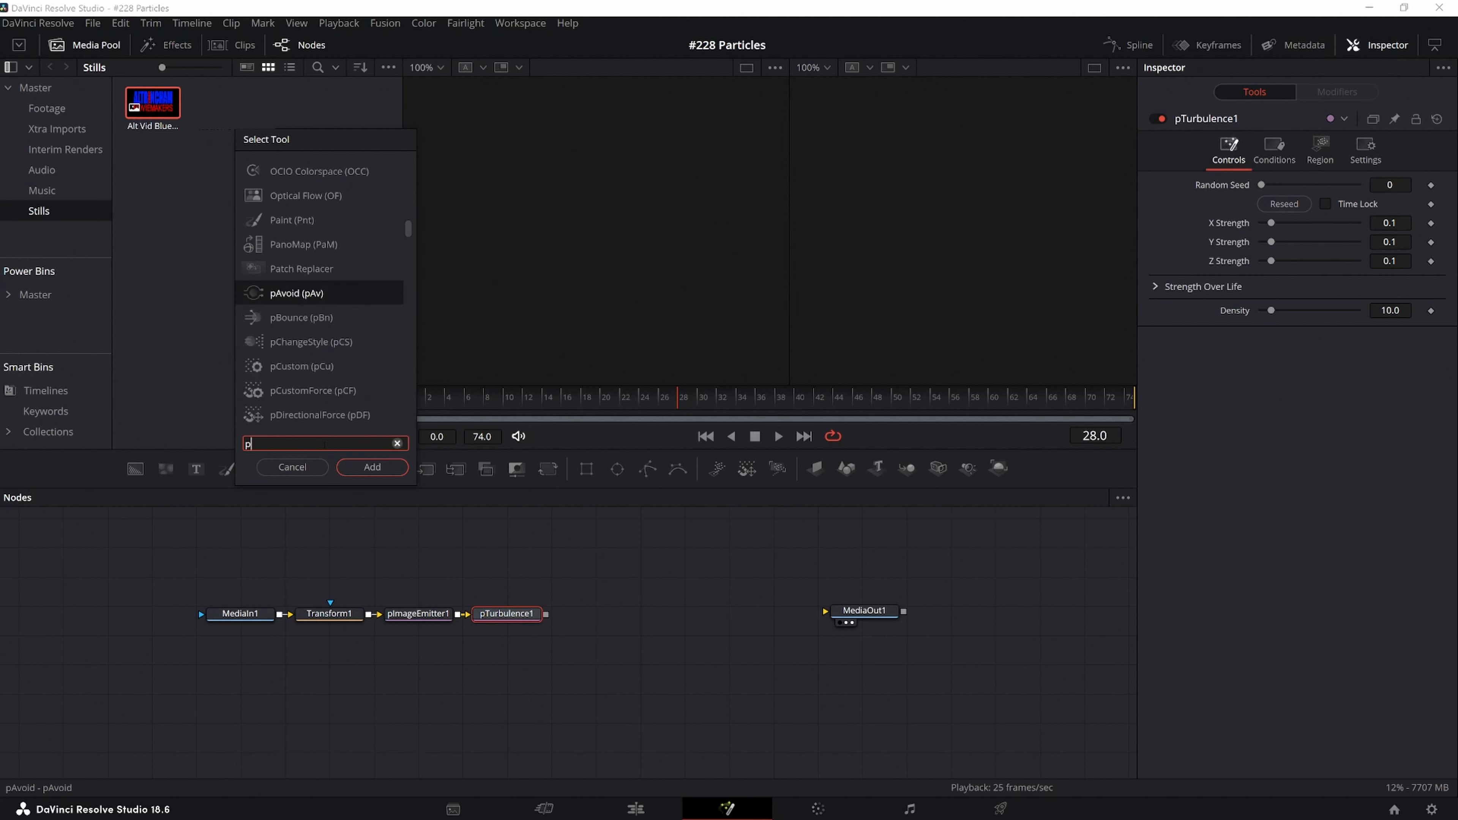
{"action": "type", "text": "ren"}
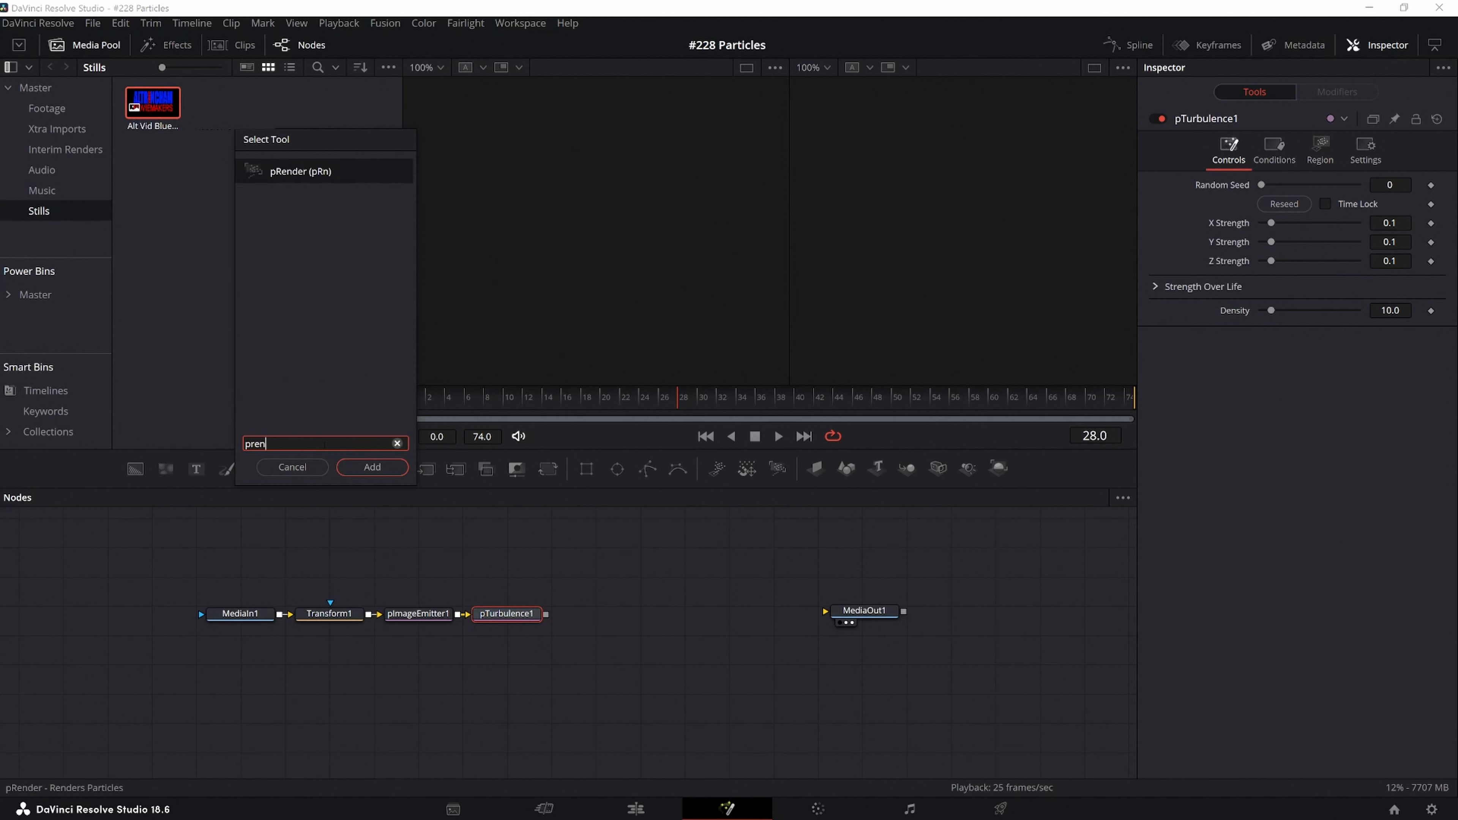
{"action": "left_click", "coordinate": [325, 175]}
{"action": "left_click", "coordinate": [365, 470]}
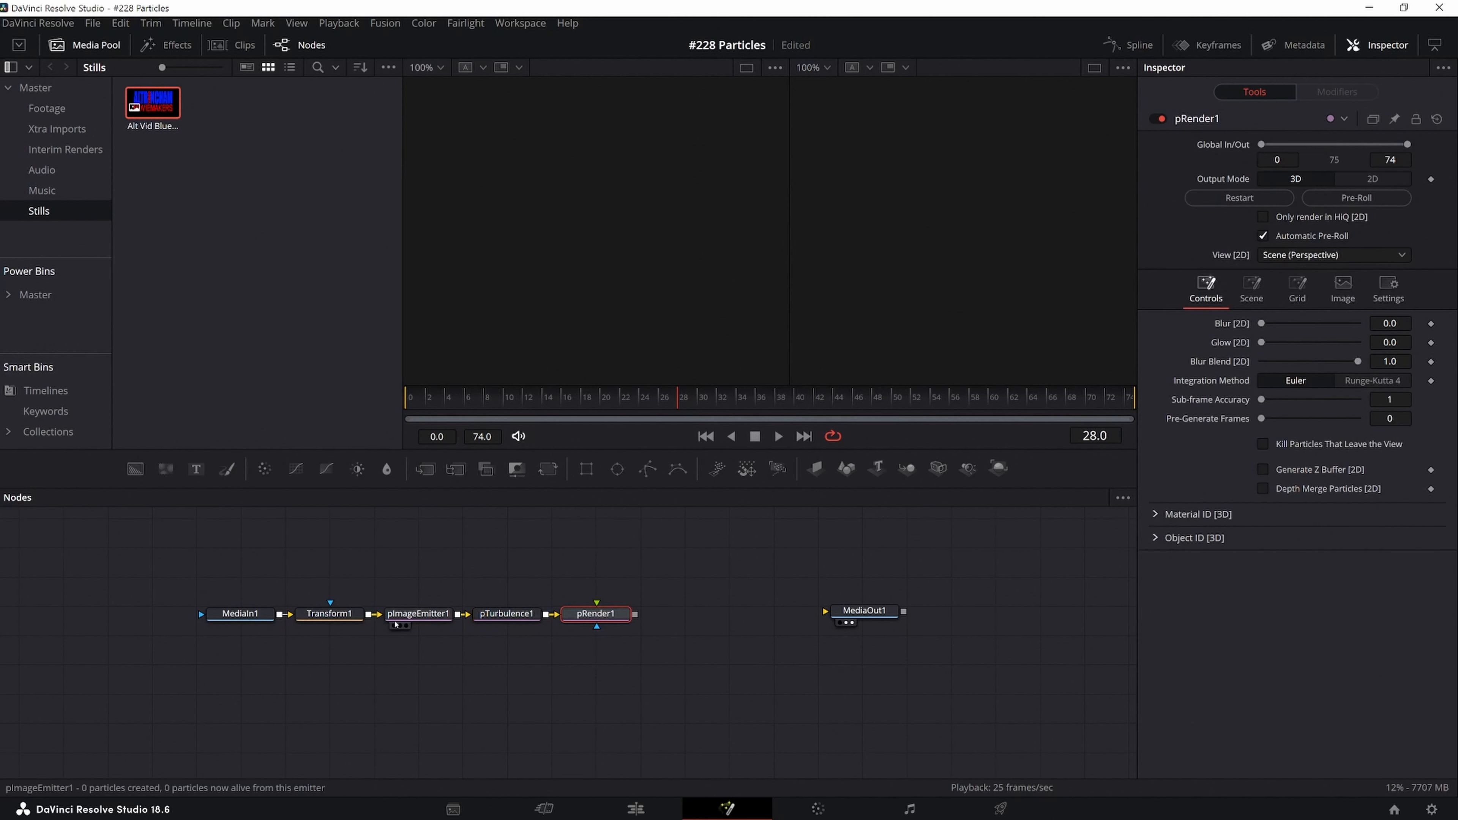
{"action": "mouse_move", "coordinate": [392, 619]}
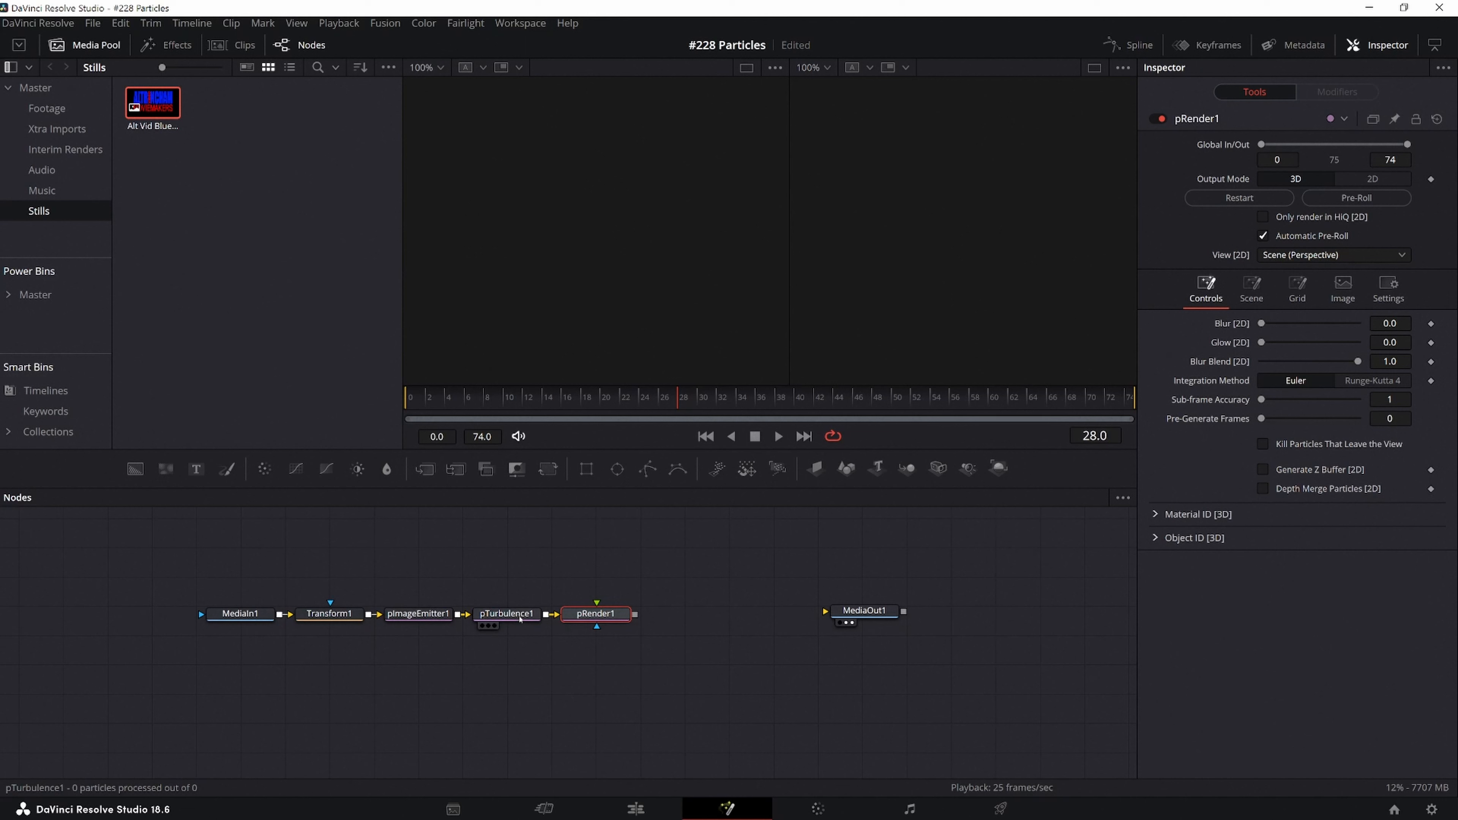
Connect the pRender node's output to MediaOut1 and move MediaOut1 closer to the node chain.
{"action": "mouse_move", "coordinate": [520, 619]}
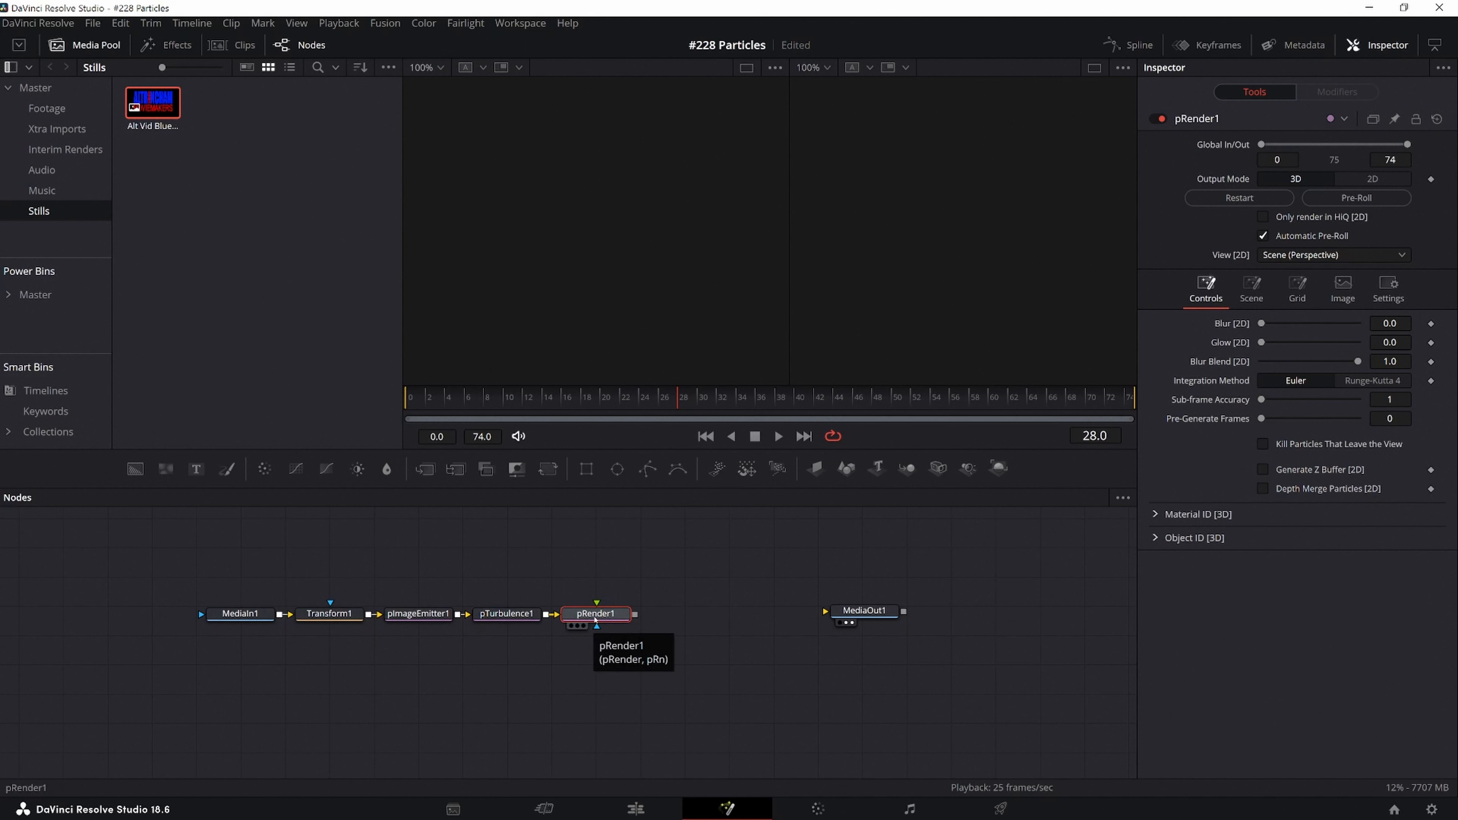
{"action": "left_click_drag", "start_coordinate": [635, 615], "coordinate": [825, 611]}
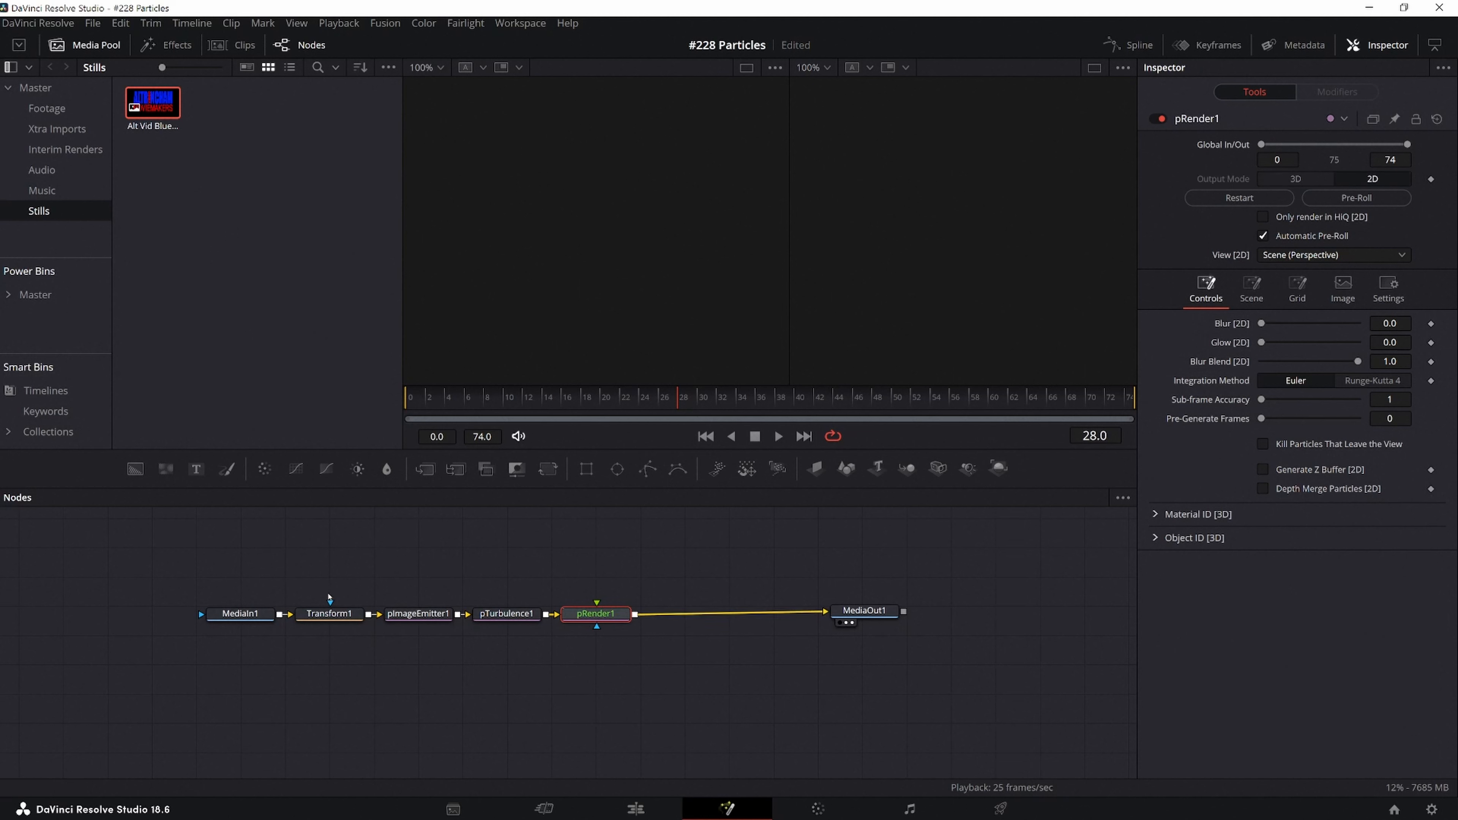
{"action": "left_click_drag", "start_coordinate": [884, 614], "coordinate": [752, 620]}
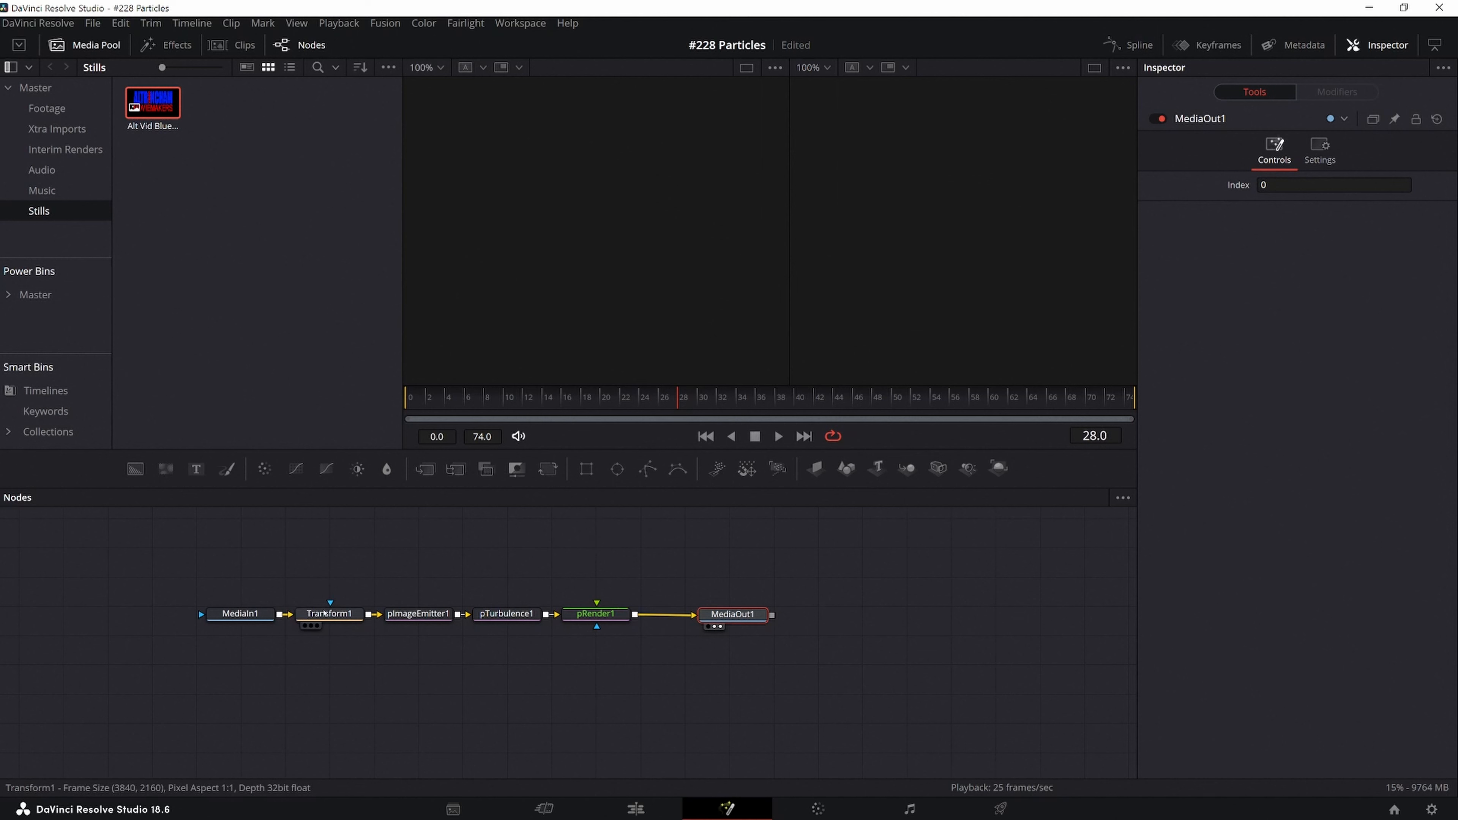
Display the Transform node in the empty viewer beside the final output and move the playhead to frame 8.
{"action": "left_click_drag", "start_coordinate": [325, 617], "coordinate": [489, 418]}
{"action": "left_click_drag", "start_coordinate": [547, 208], "coordinate": [548, 210]}
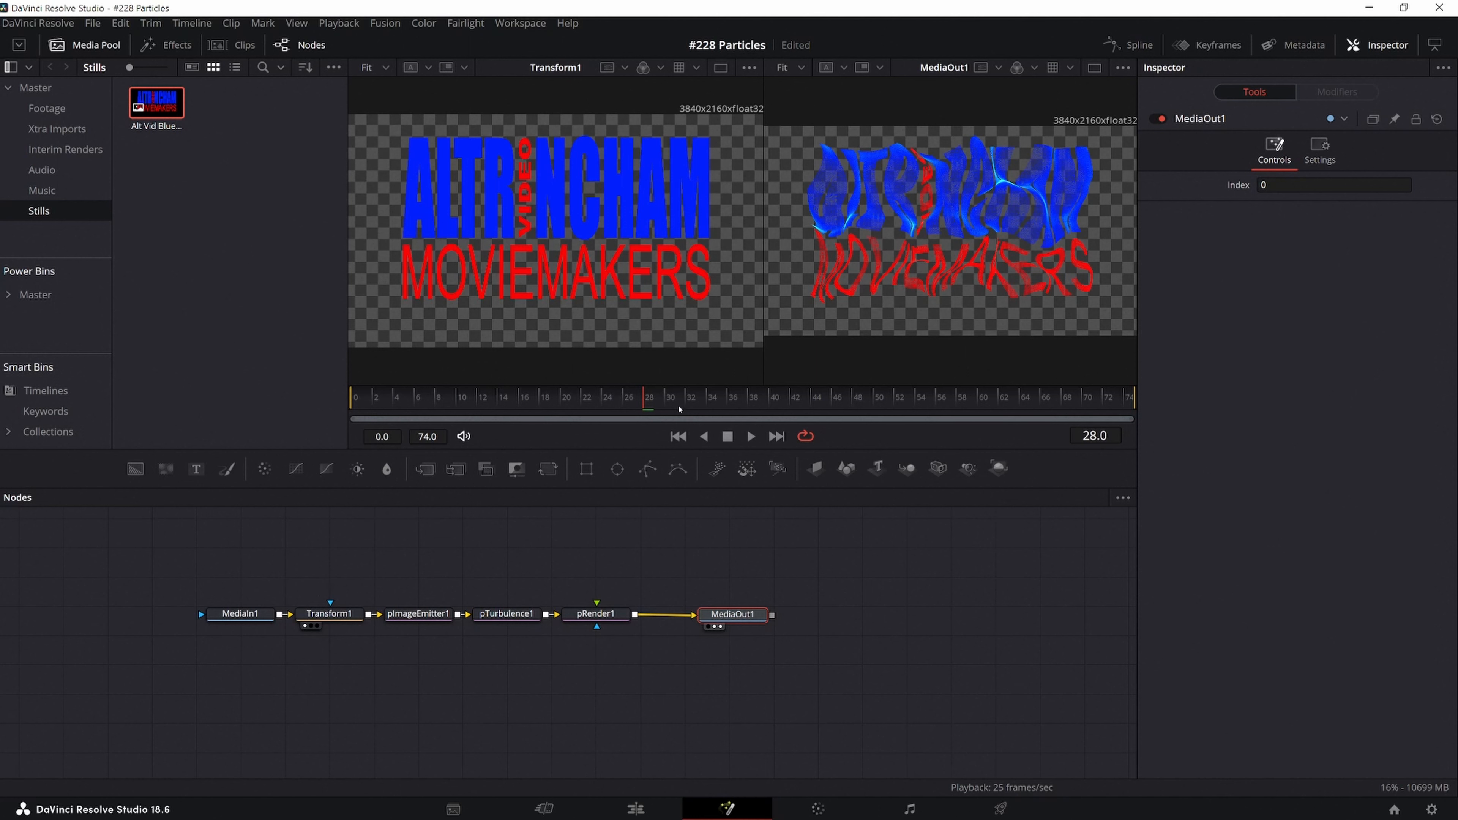
{"action": "left_click_drag", "start_coordinate": [641, 407], "coordinate": [441, 409]}
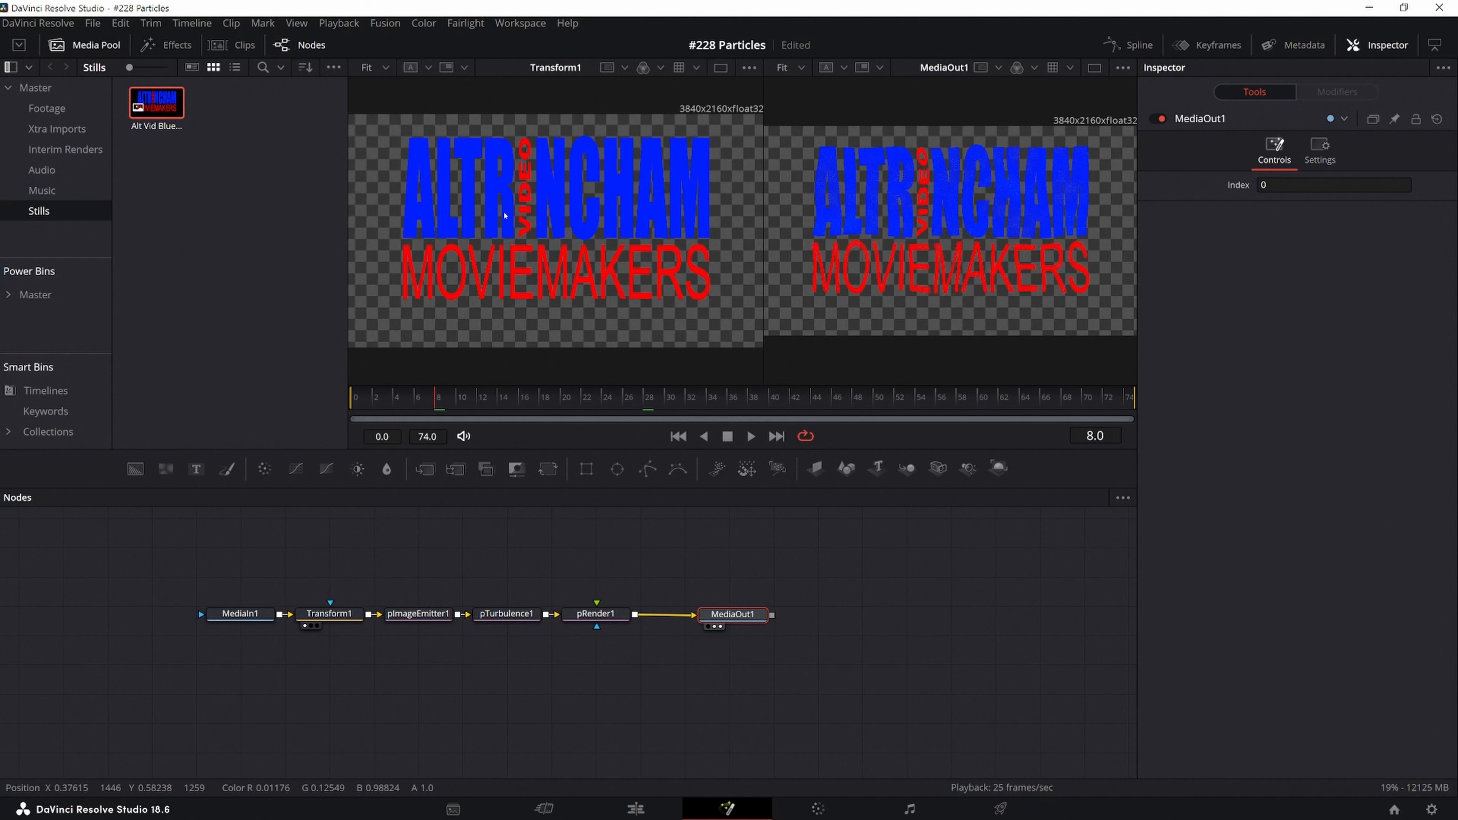
Set the Transform node's size to 0.56 to shrink the logo.
{"action": "left_click_drag", "start_coordinate": [335, 607], "coordinate": [378, 530]}
{"action": "key", "text": "ctrl+z"}
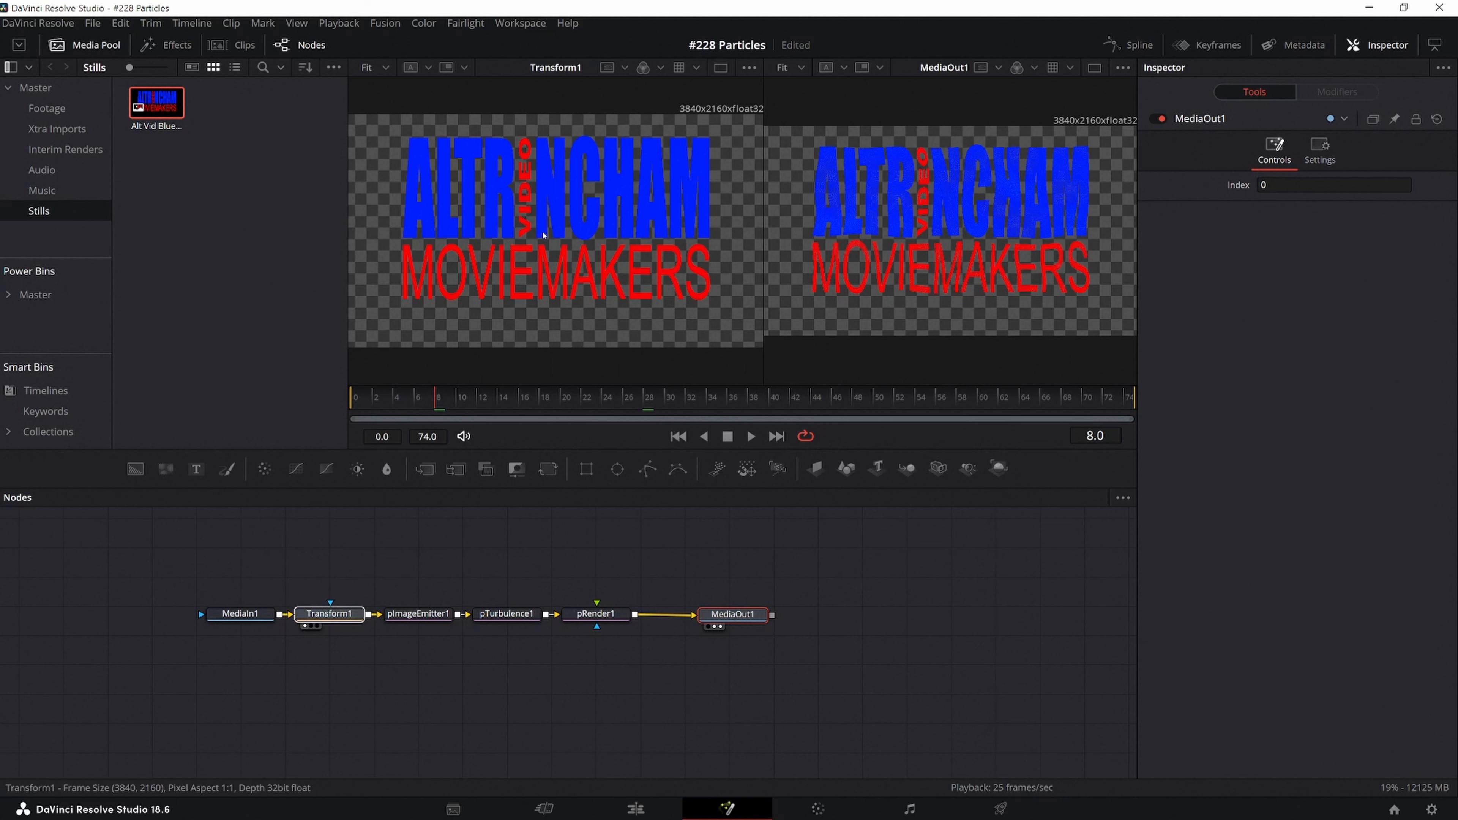
{"action": "left_click", "coordinate": [313, 616]}
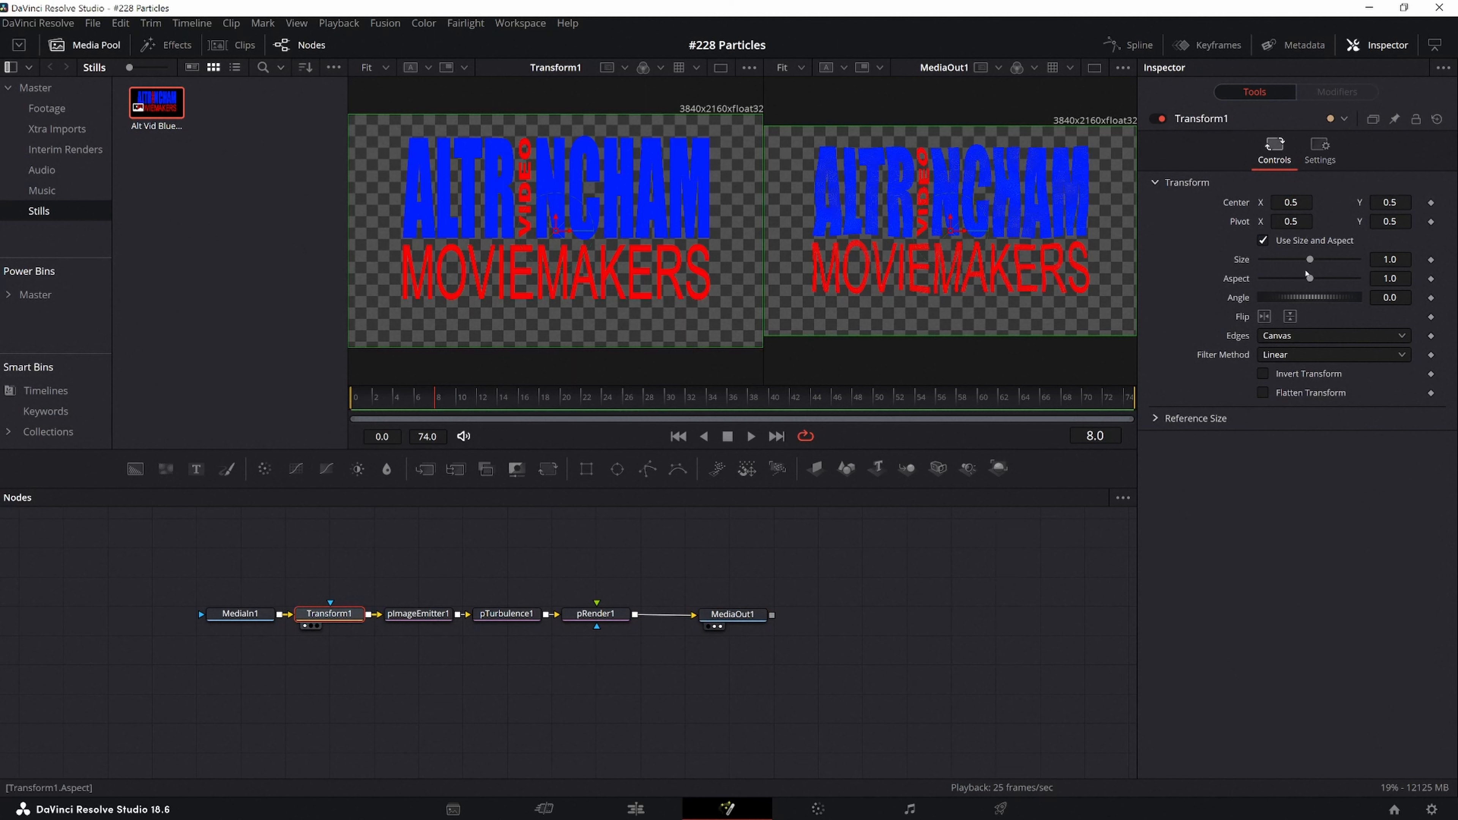
{"action": "left_click_drag", "start_coordinate": [1311, 260], "coordinate": [1291, 260]}
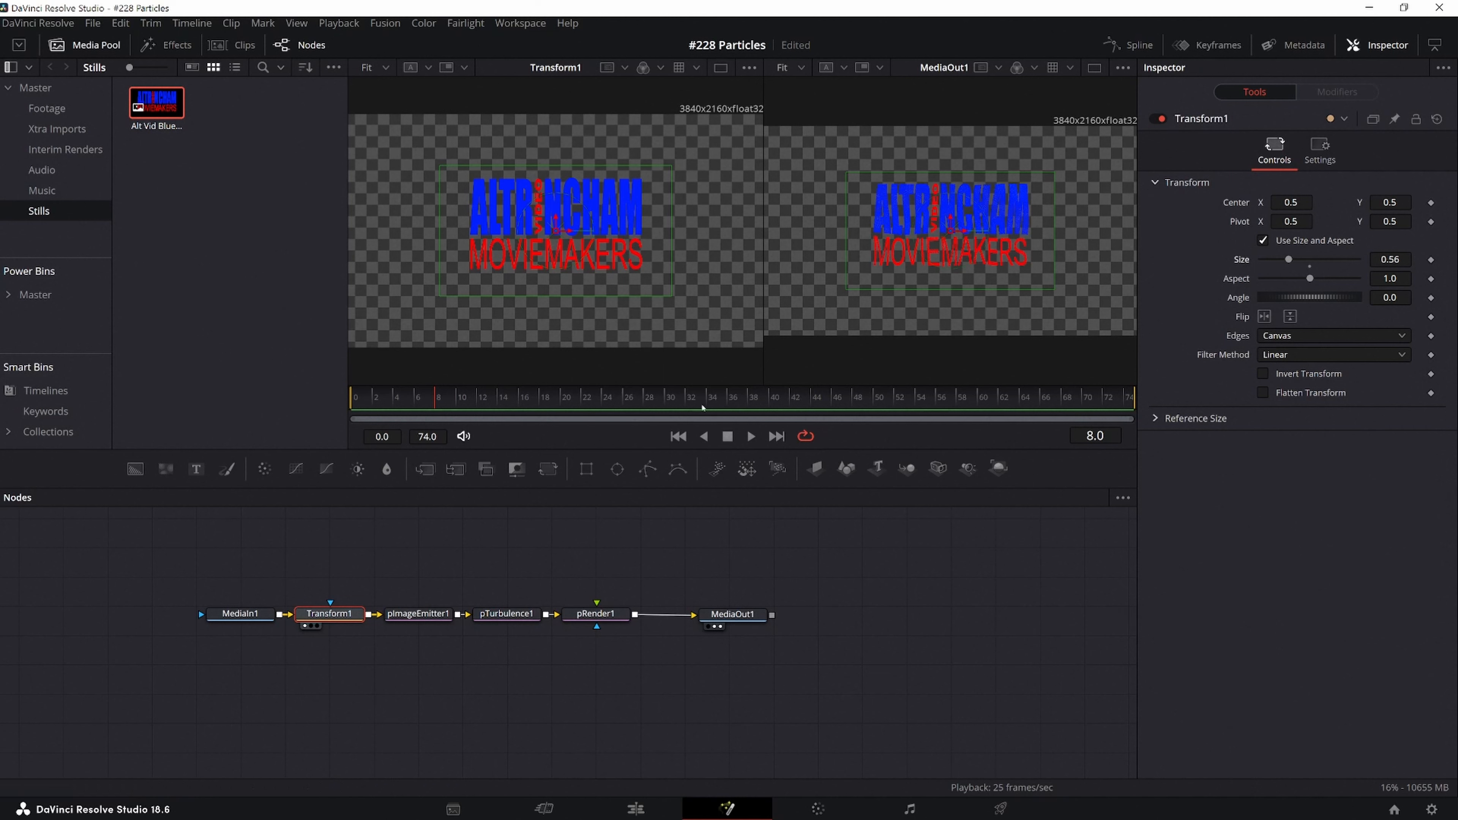
Set the pImageEmitter's fade-out value to 0.483 in its style settings.
{"action": "left_click", "coordinate": [417, 615]}
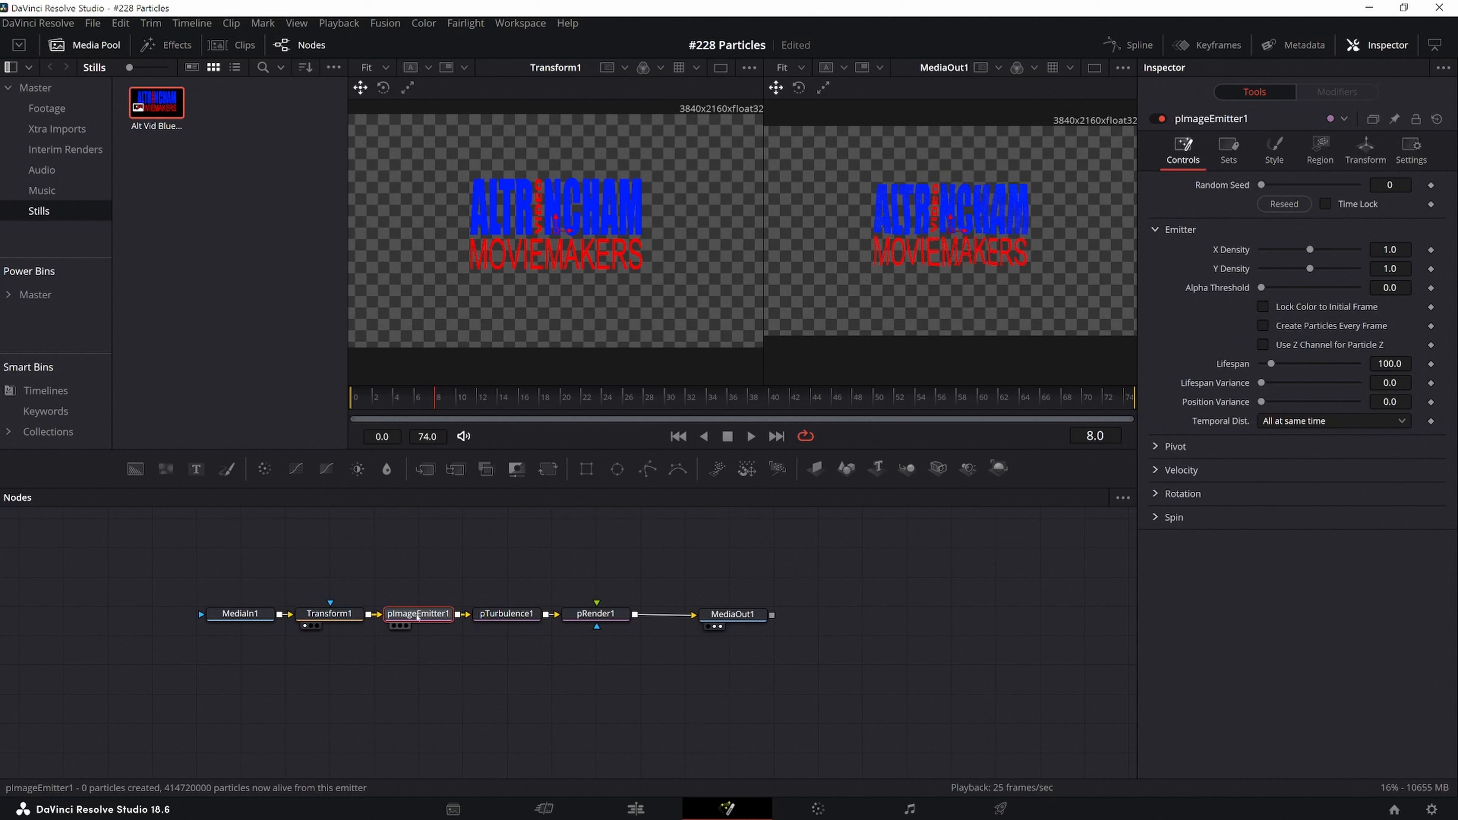
{"action": "left_click", "coordinate": [1274, 153]}
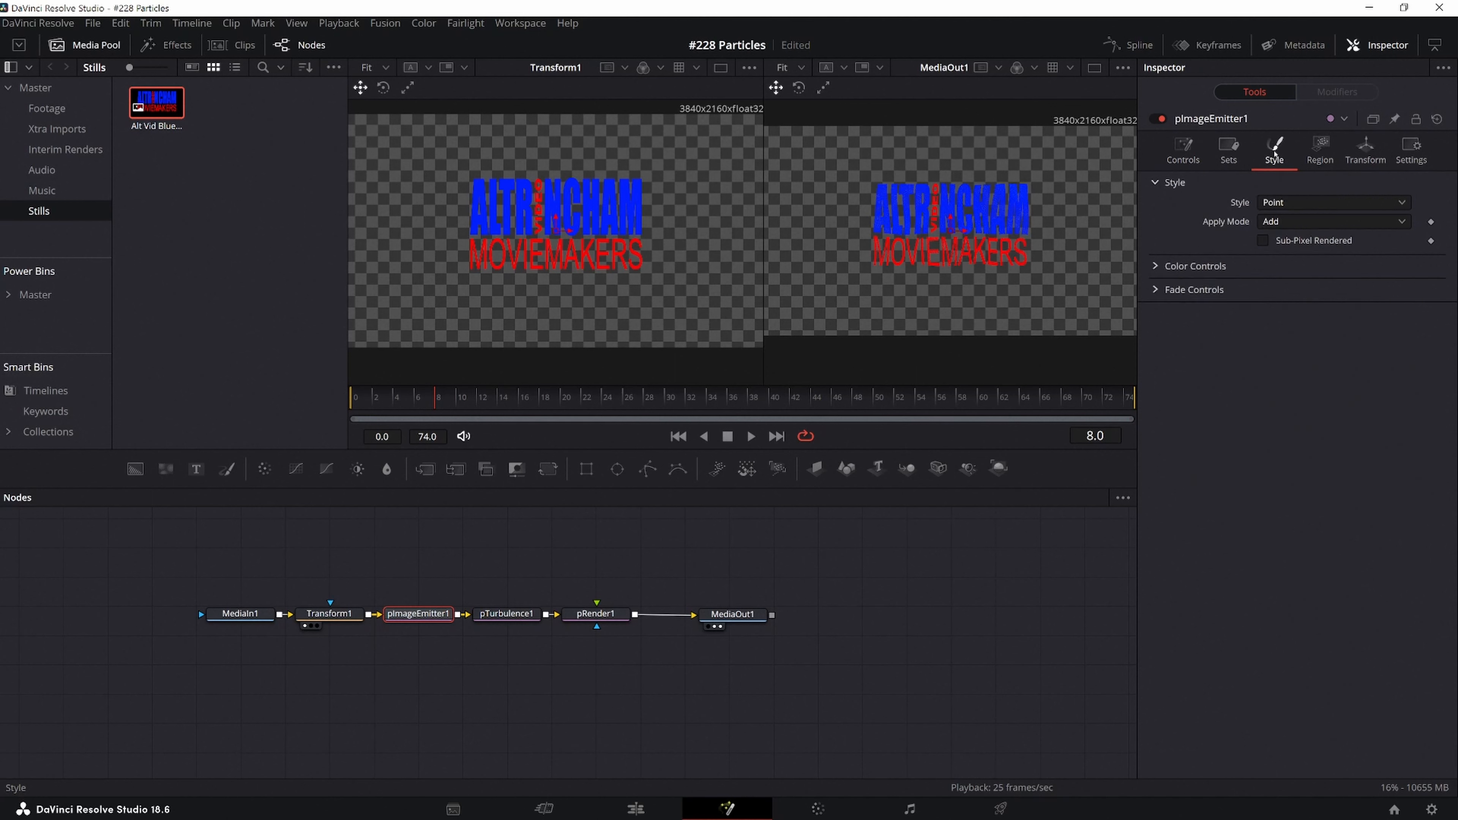
{"action": "left_click", "coordinate": [1155, 292]}
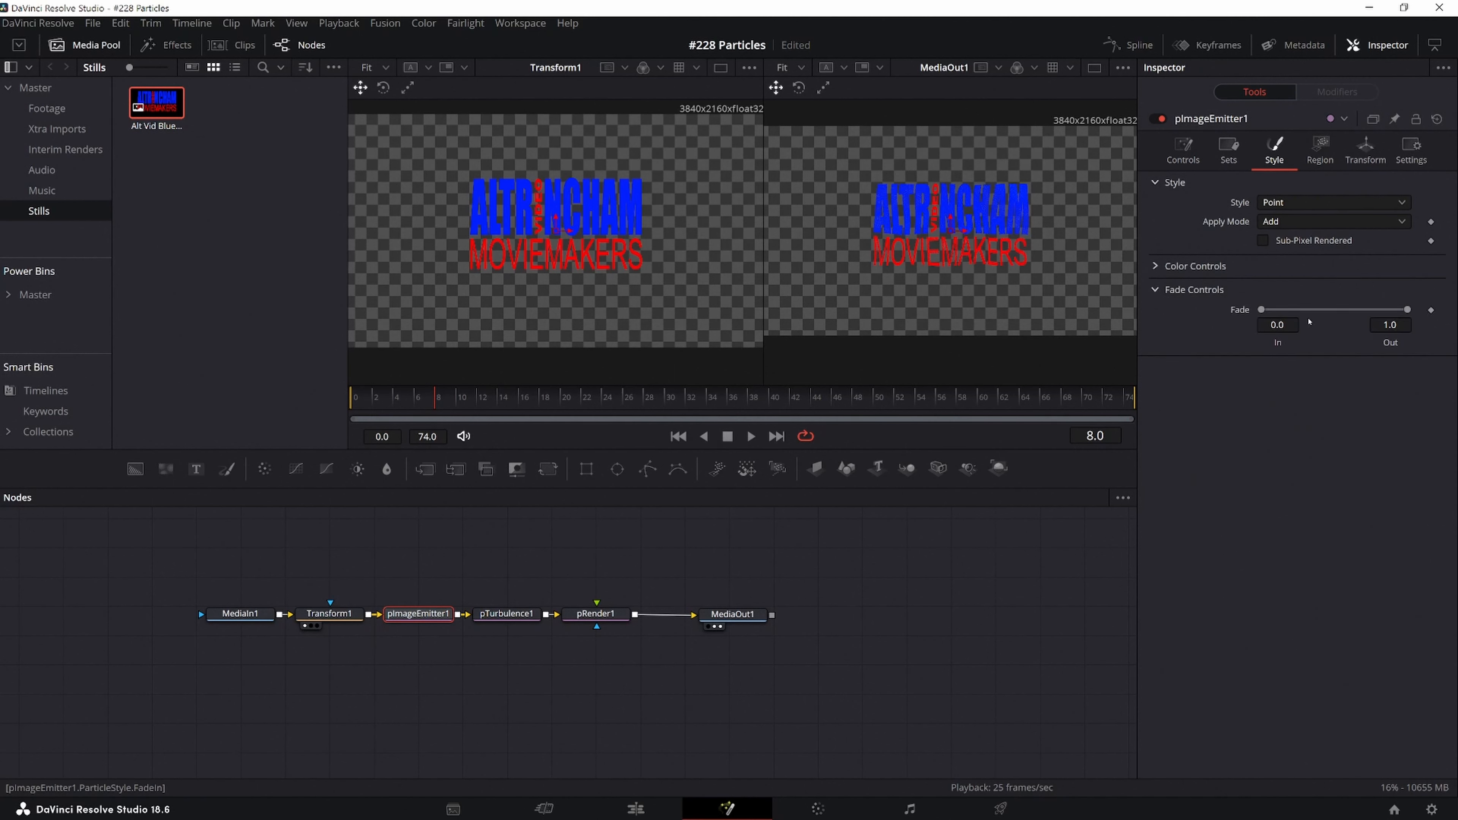
{"action": "left_click_drag", "start_coordinate": [1410, 311], "coordinate": [1337, 310]}
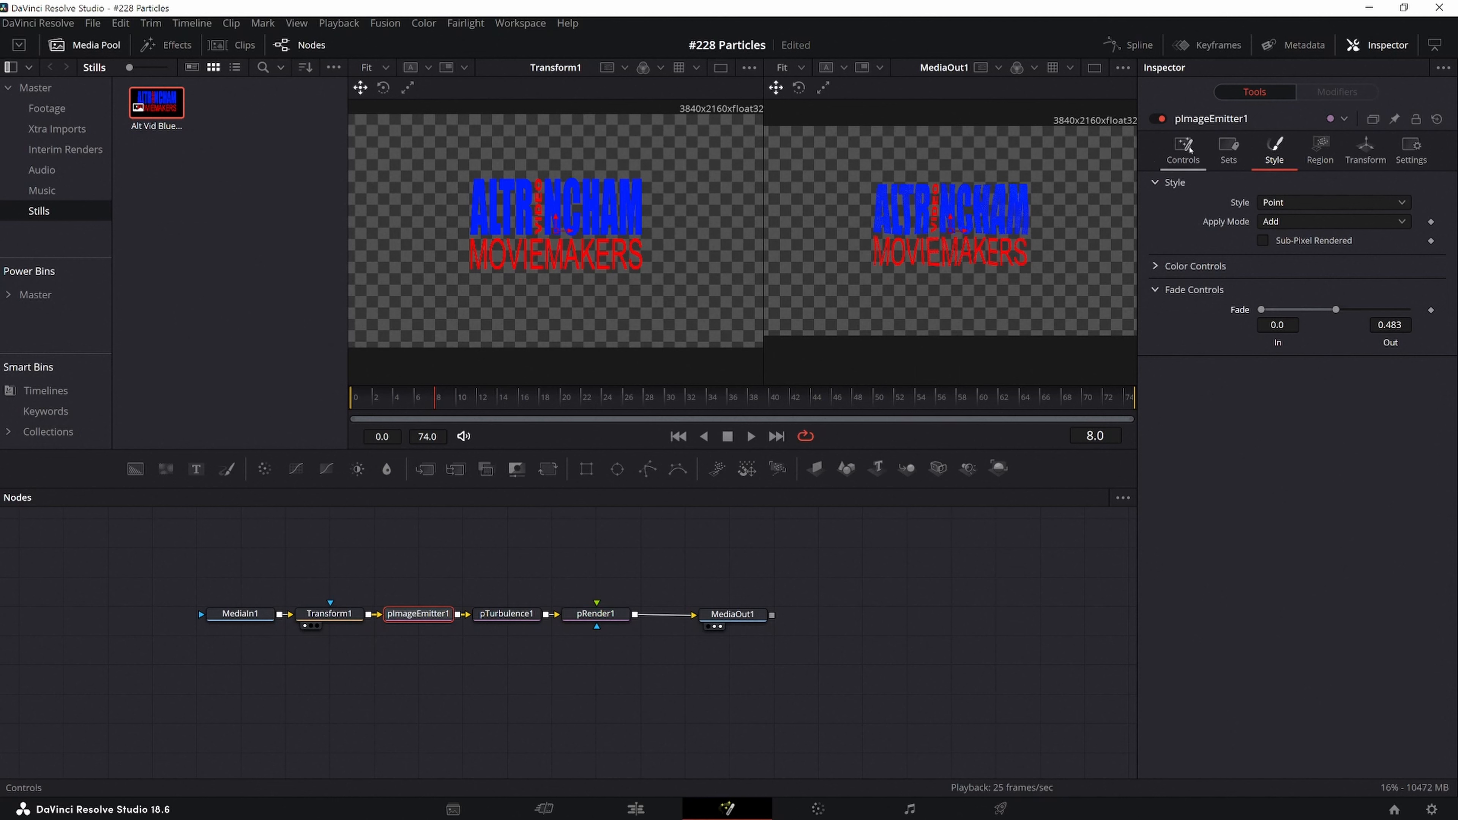
Set the pImageEmitter's particle lifespan to 75 frames.
{"action": "left_click", "coordinate": [1184, 148]}
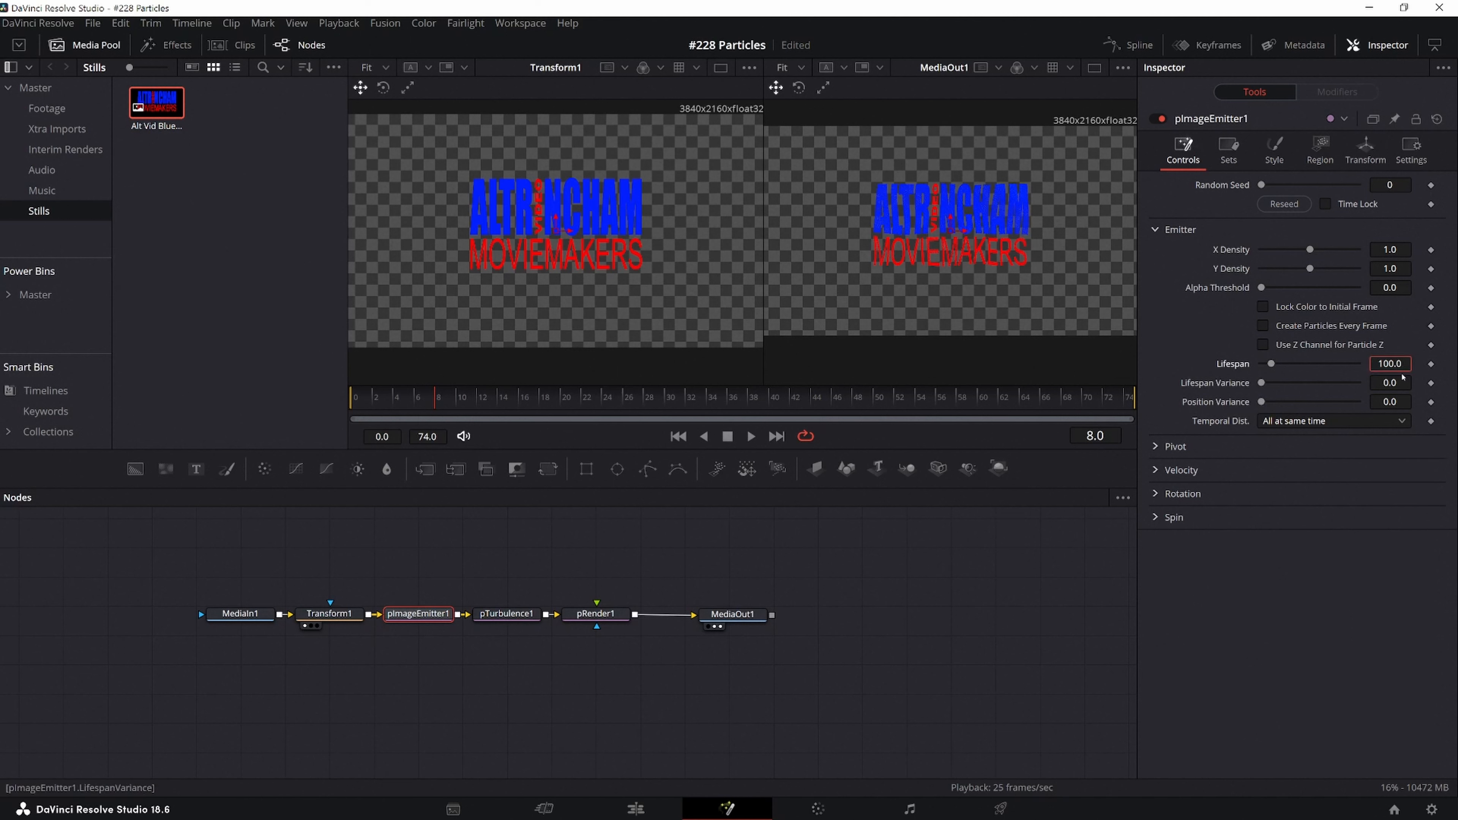
{"action": "key", "text": "BackSpace"}
{"action": "key", "text": "BackSpace"}
{"action": "key", "text": "BackSpace"}
{"action": "key", "text": "BackSpace"}
{"action": "key", "text": "BackSpace"}
{"action": "type", "text": "75"}
{"action": "key", "text": "Return"}
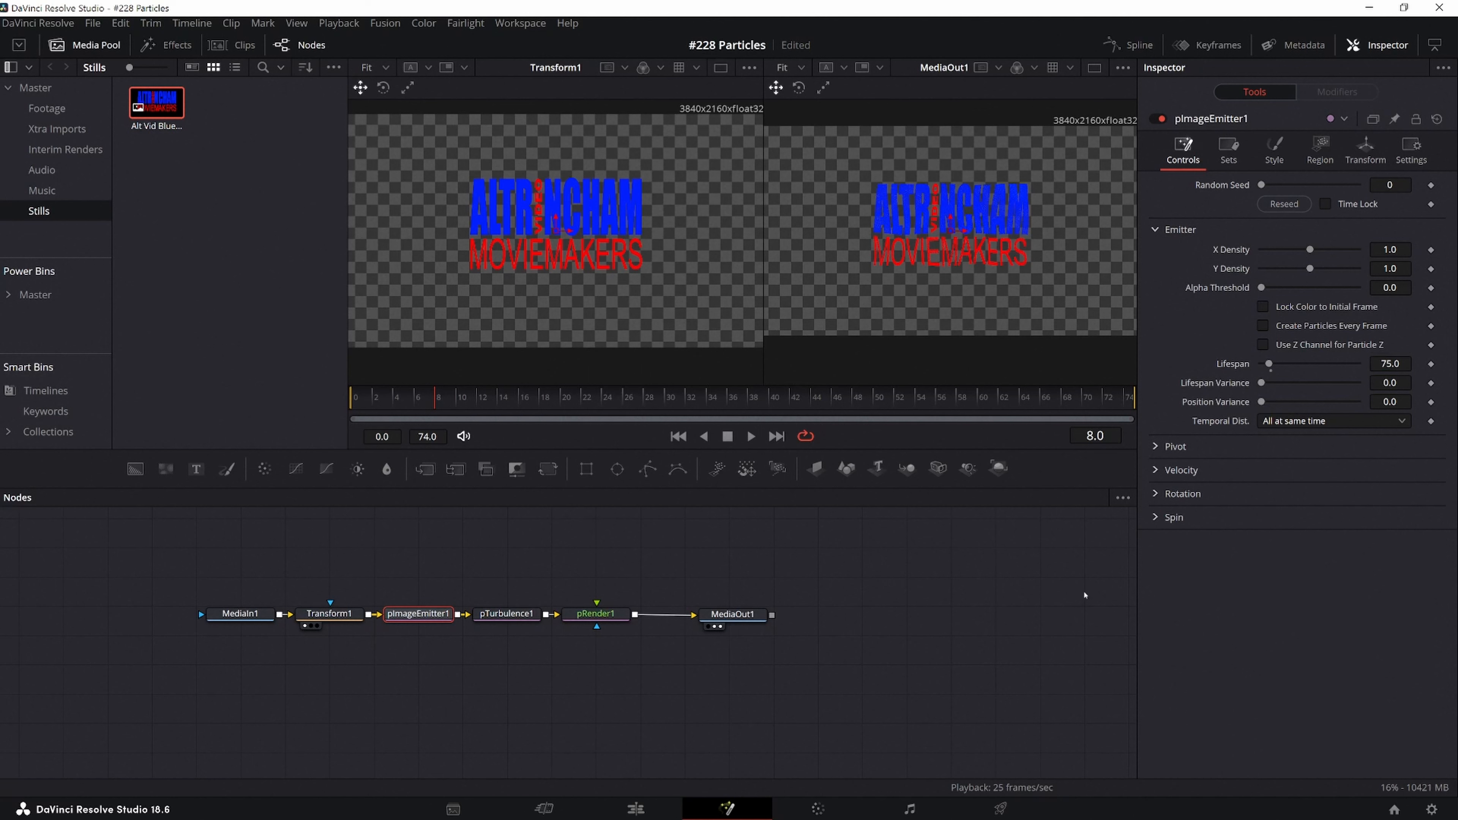
Switch to the Edit page and play the timeline from the still clip through the Fusion Composition.
{"action": "left_click", "coordinate": [1274, 150]}
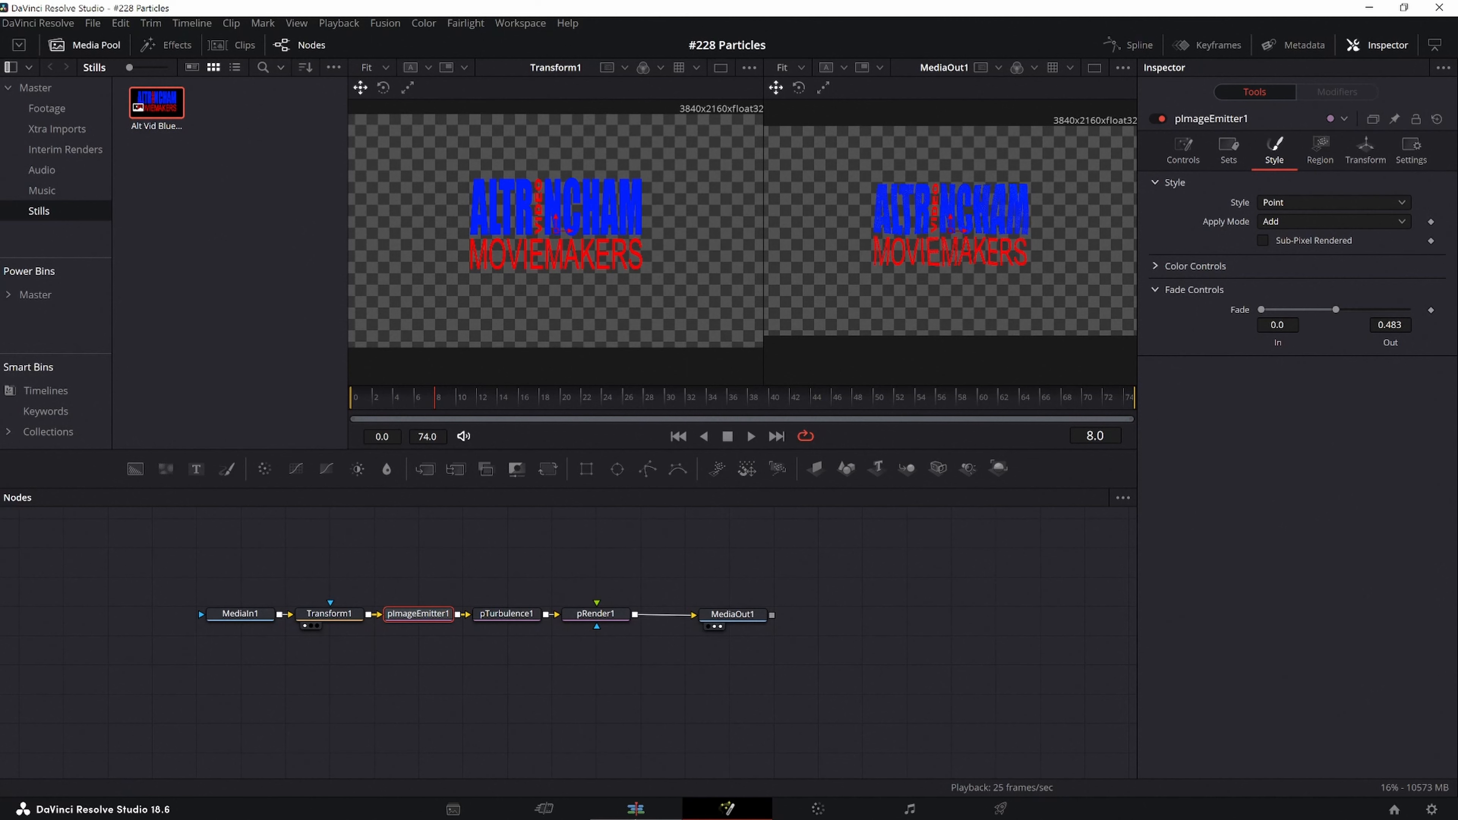
{"action": "left_click", "coordinate": [636, 810]}
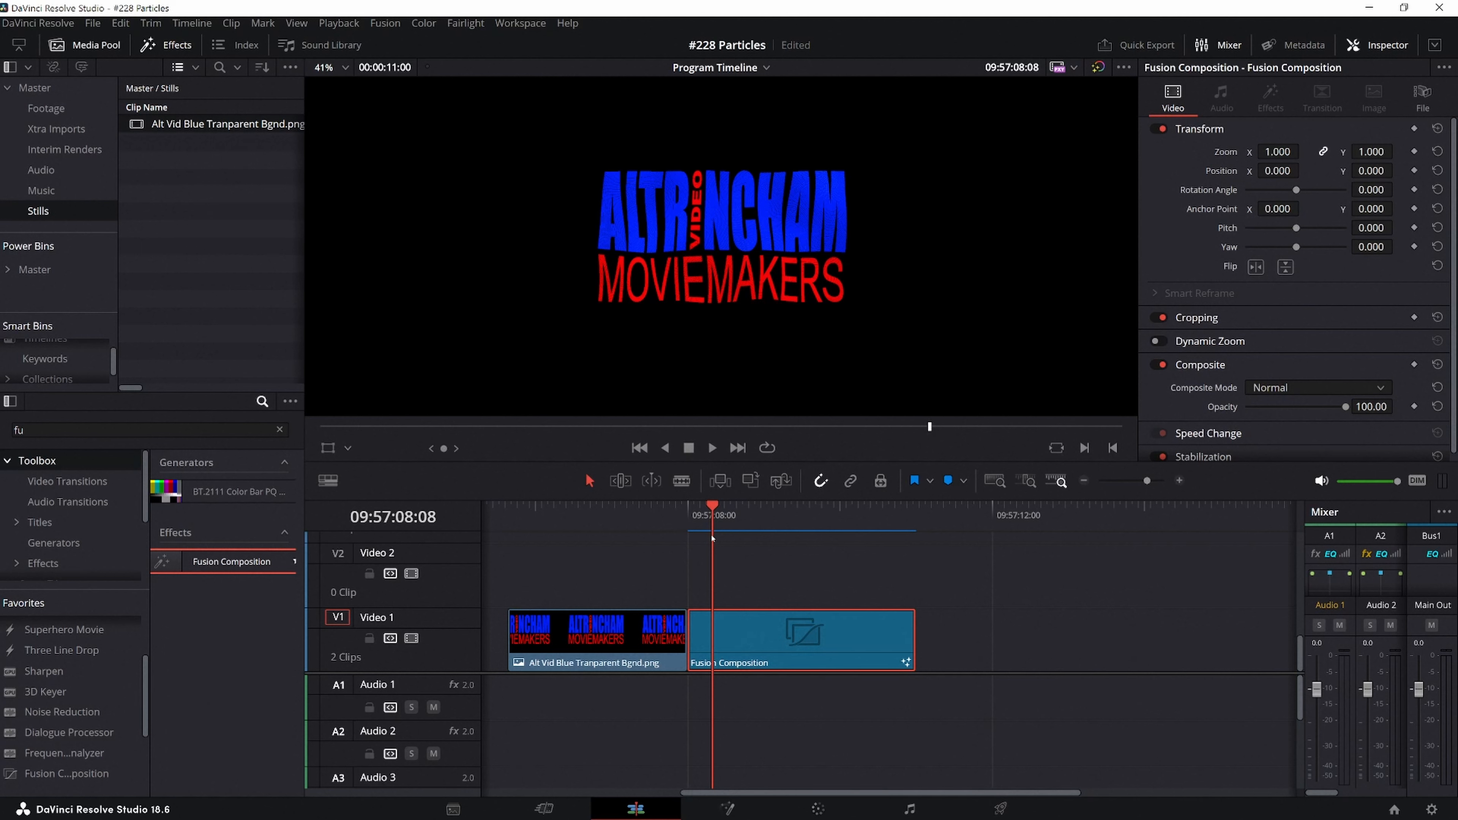
{"action": "left_click", "coordinate": [644, 514]}
{"action": "key", "text": "space"}
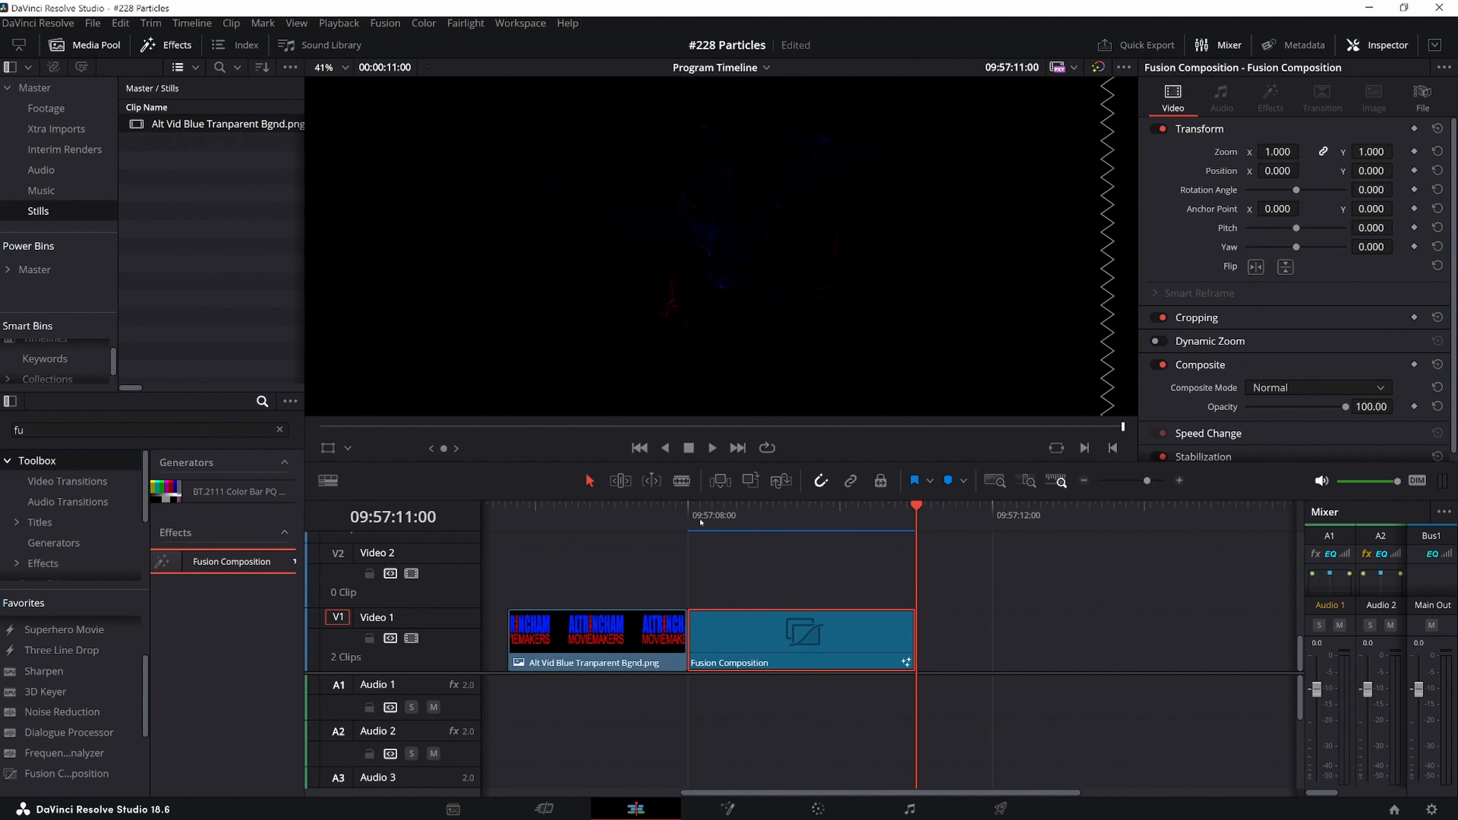
Park the playhead at 09:57:08:00, move the still clip up to Video 2 and nudge it two frames later to overlap the Fusion Composition.
{"action": "left_click_drag", "start_coordinate": [916, 506], "coordinate": [696, 516]}
{"action": "left_click_drag", "start_coordinate": [643, 637], "coordinate": [666, 574]}
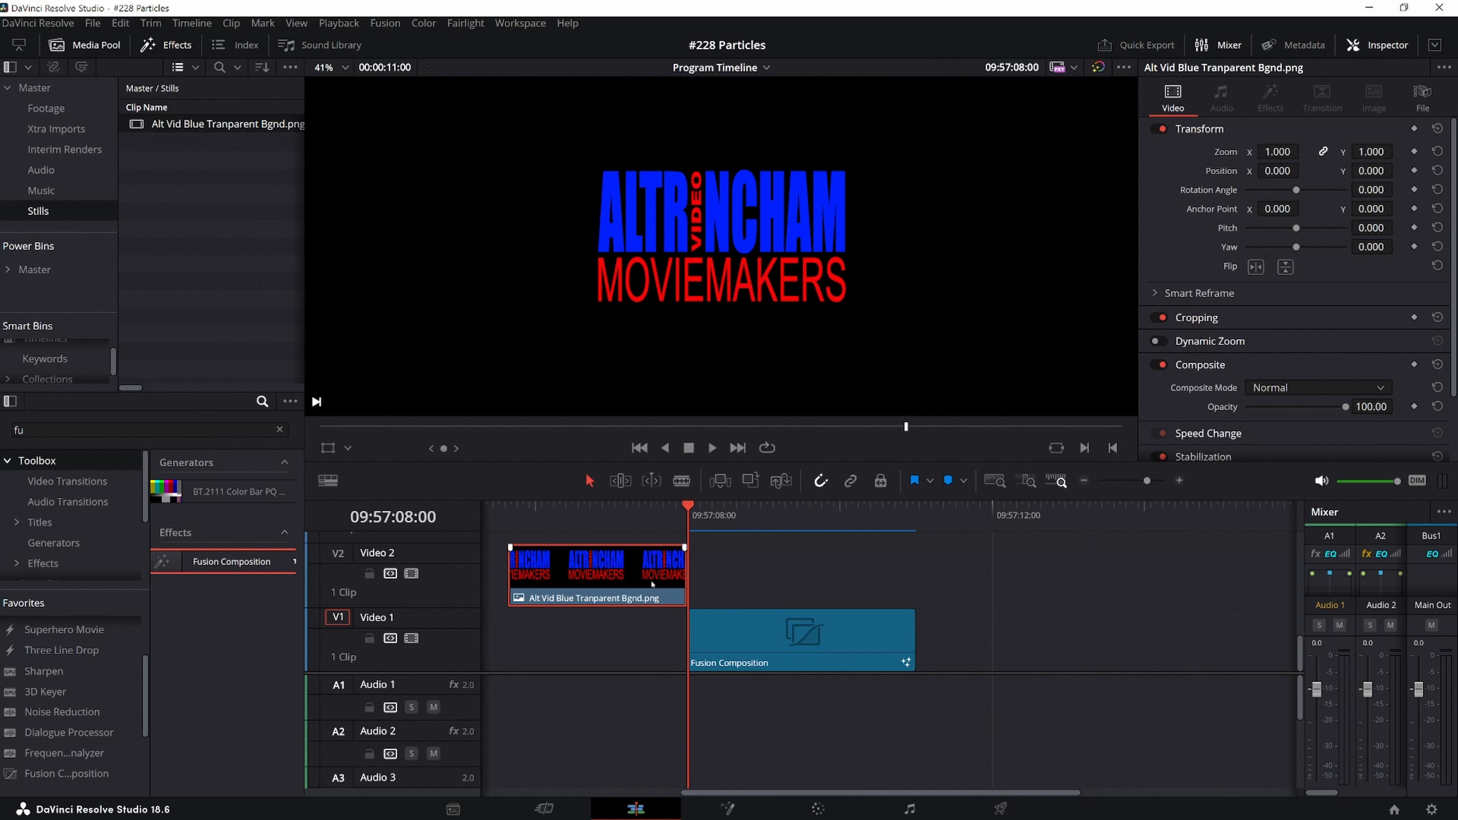
{"action": "key", "text": "period"}
{"action": "key", "text": "period"}
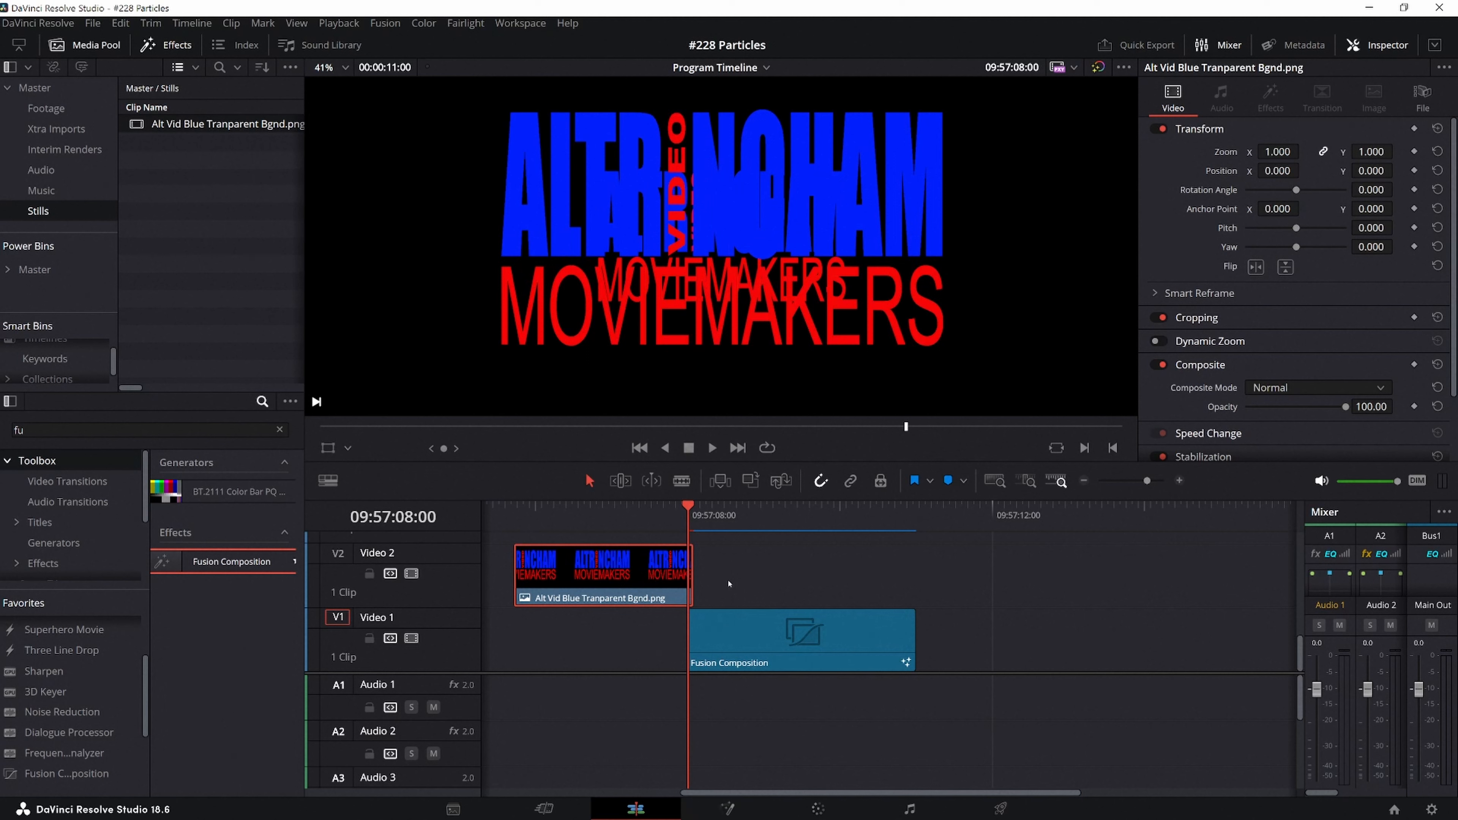
Lower the still clip's opacity to 54.96 and set its zoom to 0.560 to match the Fusion logo's size.
{"action": "left_click", "coordinate": [586, 576]}
{"action": "left_click_drag", "start_coordinate": [1346, 408], "coordinate": [1301, 407]}
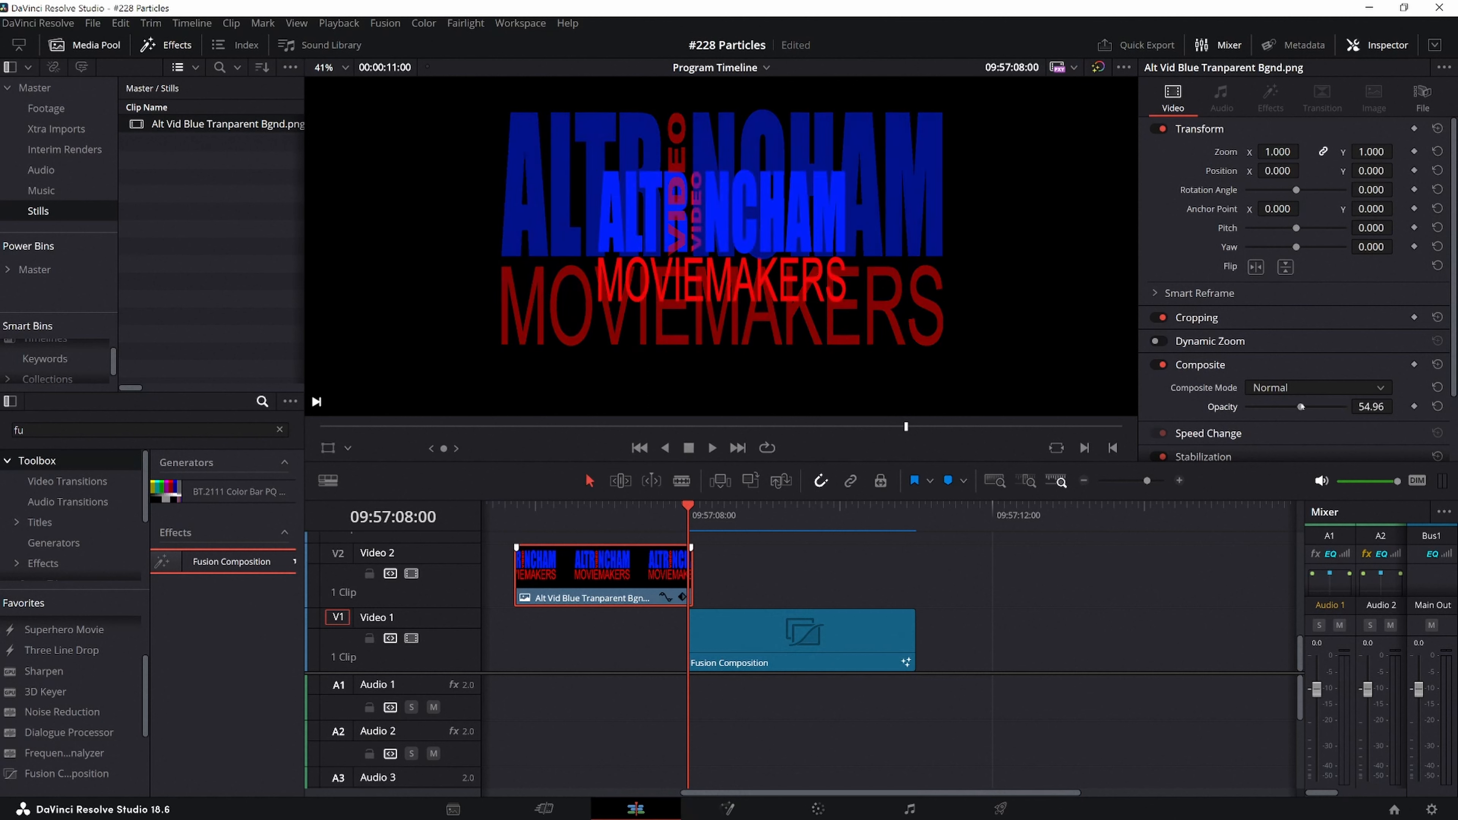
{"action": "key", "text": "ctrl+s"}
{"action": "left_click_drag", "start_coordinate": [1276, 150], "coordinate": [1229, 150]}
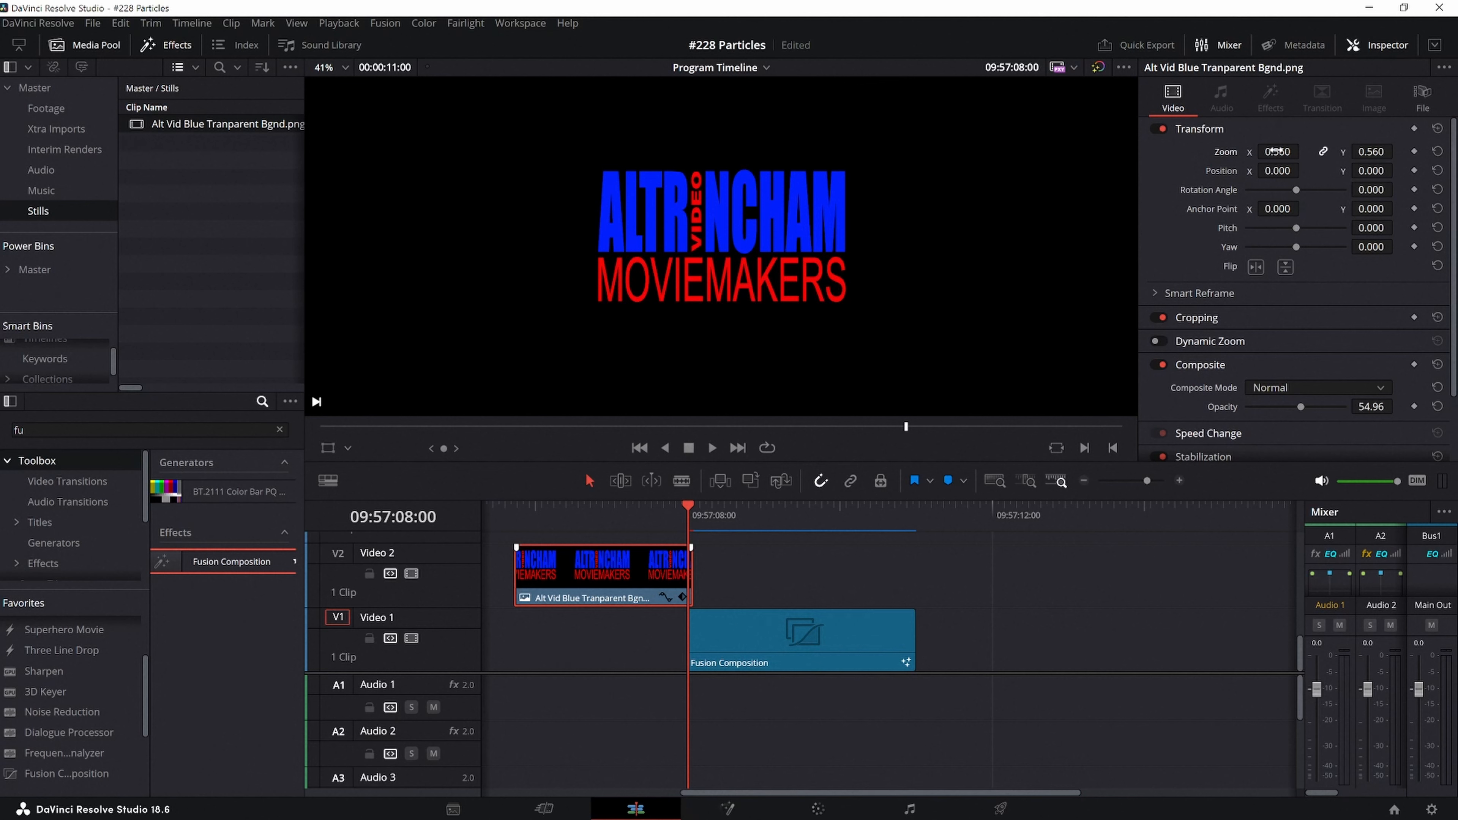
Restore the still clip's opacity to 100 and move it back onto Video 1 directly before the Fusion Composition.
{"action": "left_click_drag", "start_coordinate": [1300, 407], "coordinate": [1364, 402]}
{"action": "left_click_drag", "start_coordinate": [666, 563], "coordinate": [660, 627]}
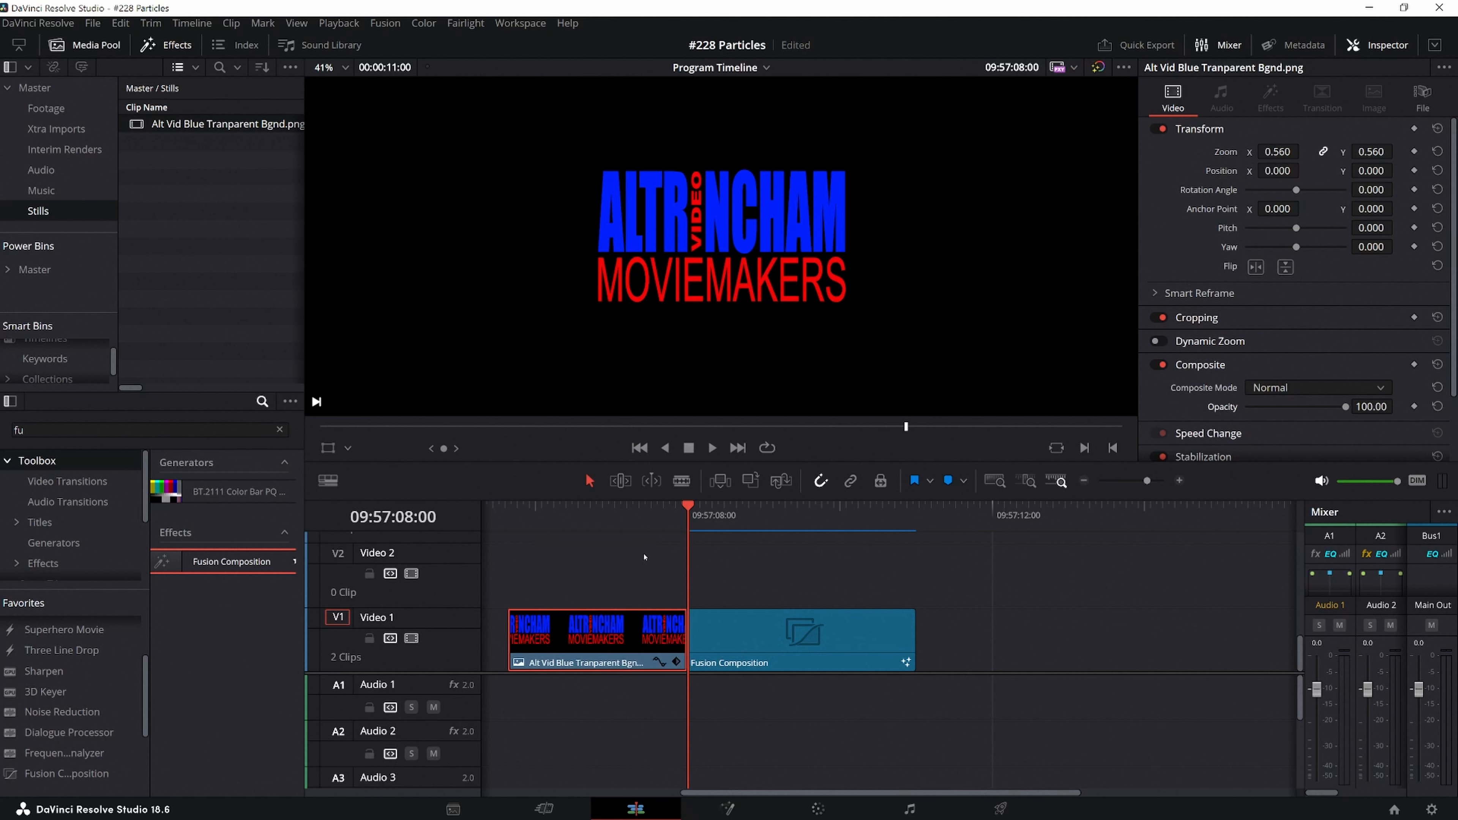
Play the transition from the still into the particle effect, then park the playhead at 09:57:09:09.
{"action": "left_click", "coordinate": [592, 520]}
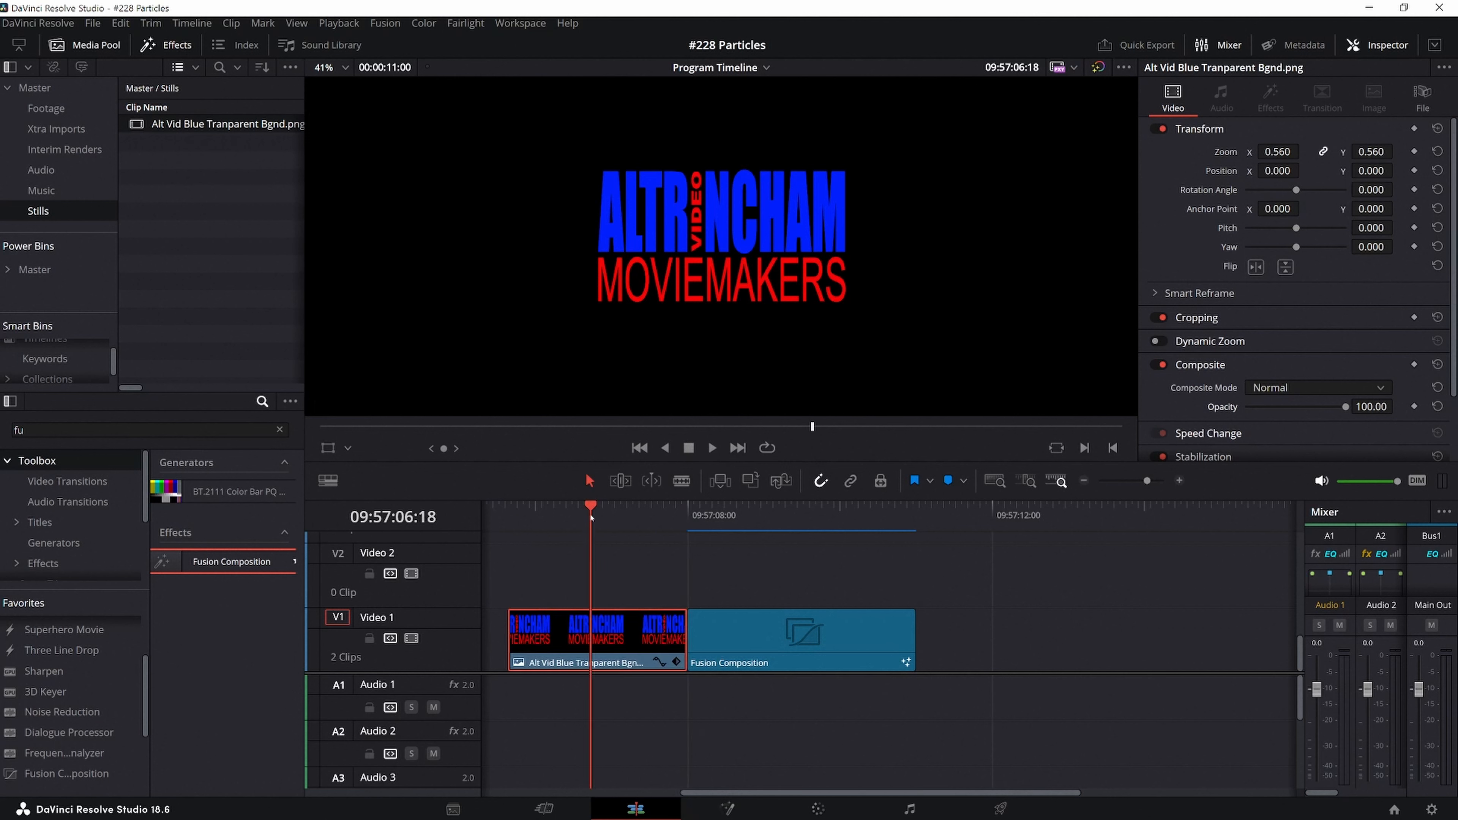
{"action": "key", "text": "space"}
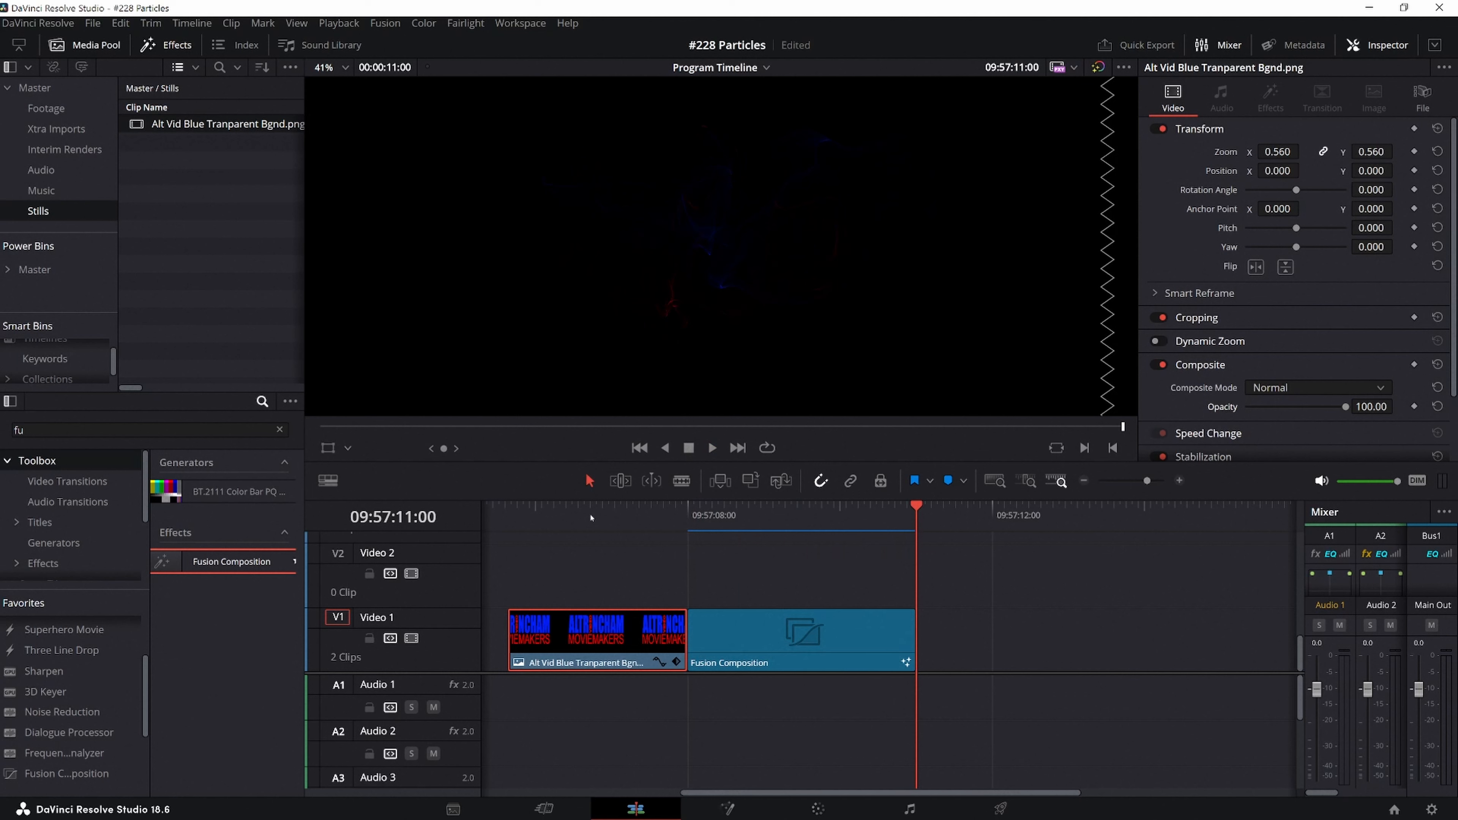
{"action": "left_click", "coordinate": [793, 510]}
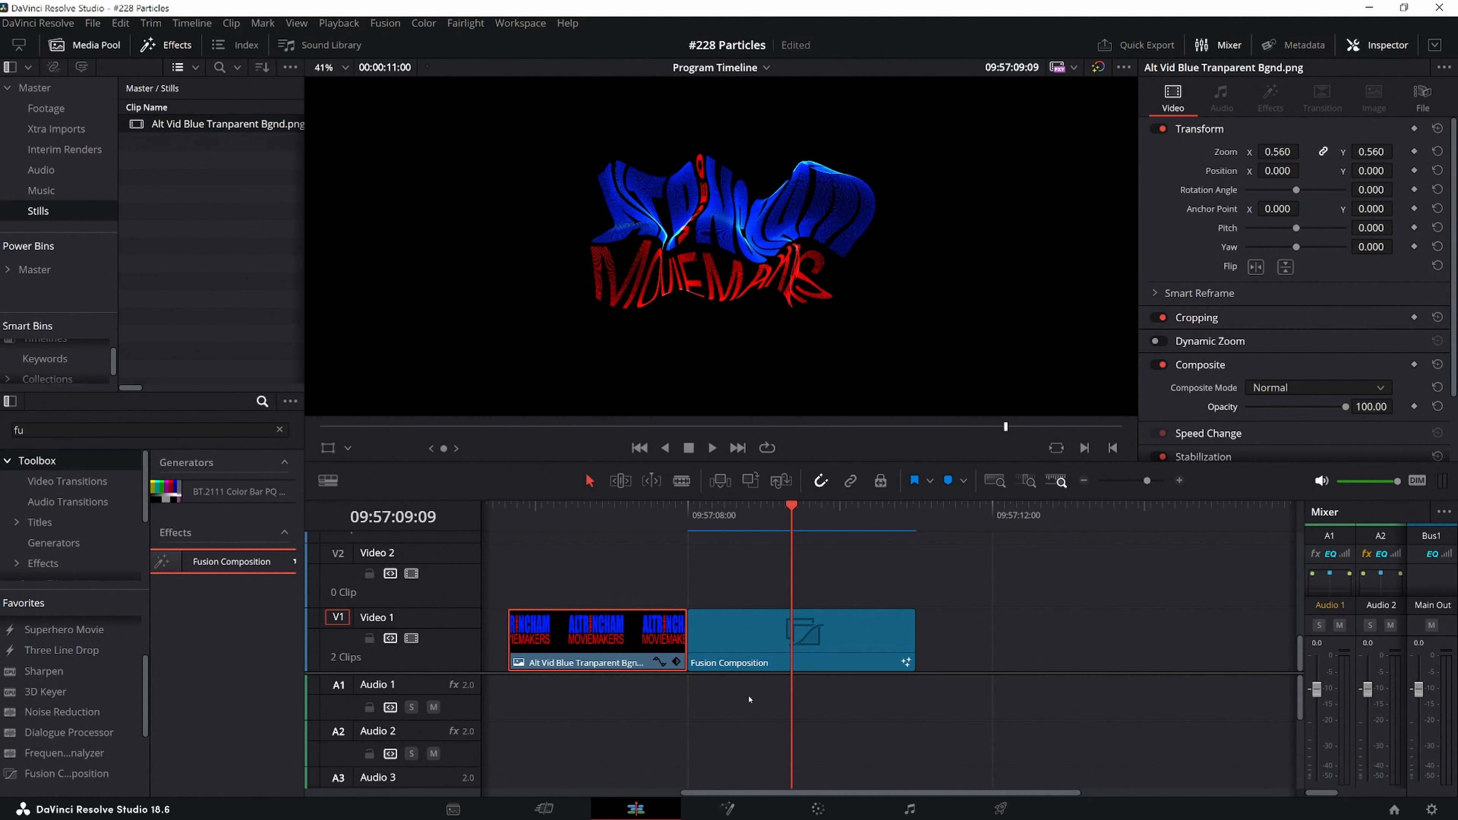
Reopen the Fusion Composition on the Fusion page, set the pImageEmitter style to Blob and raise its particle size to the slider maximum.
{"action": "left_click", "coordinate": [761, 661]}
{"action": "left_click", "coordinate": [727, 809]}
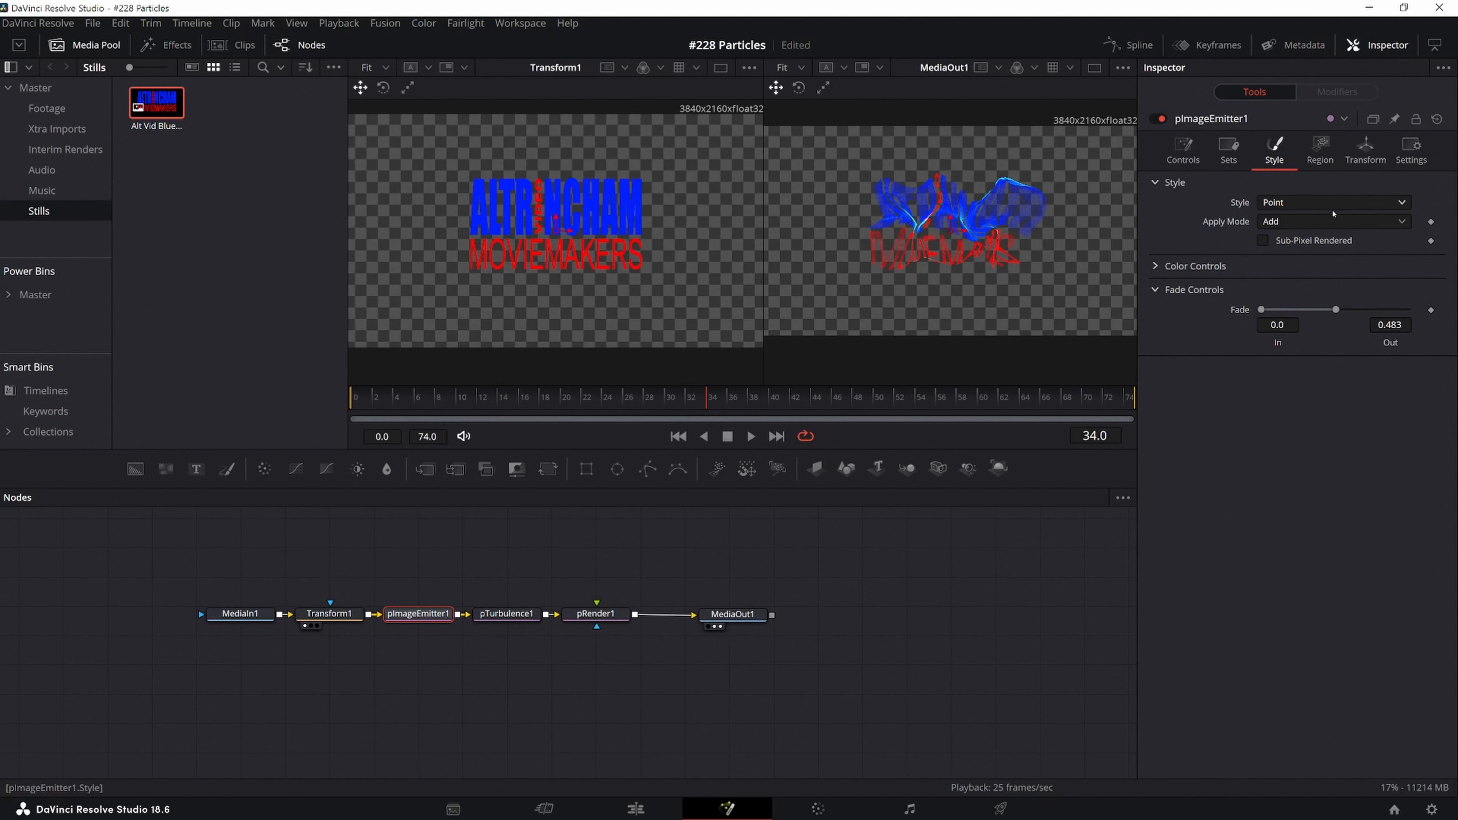
{"action": "left_click", "coordinate": [1333, 204]}
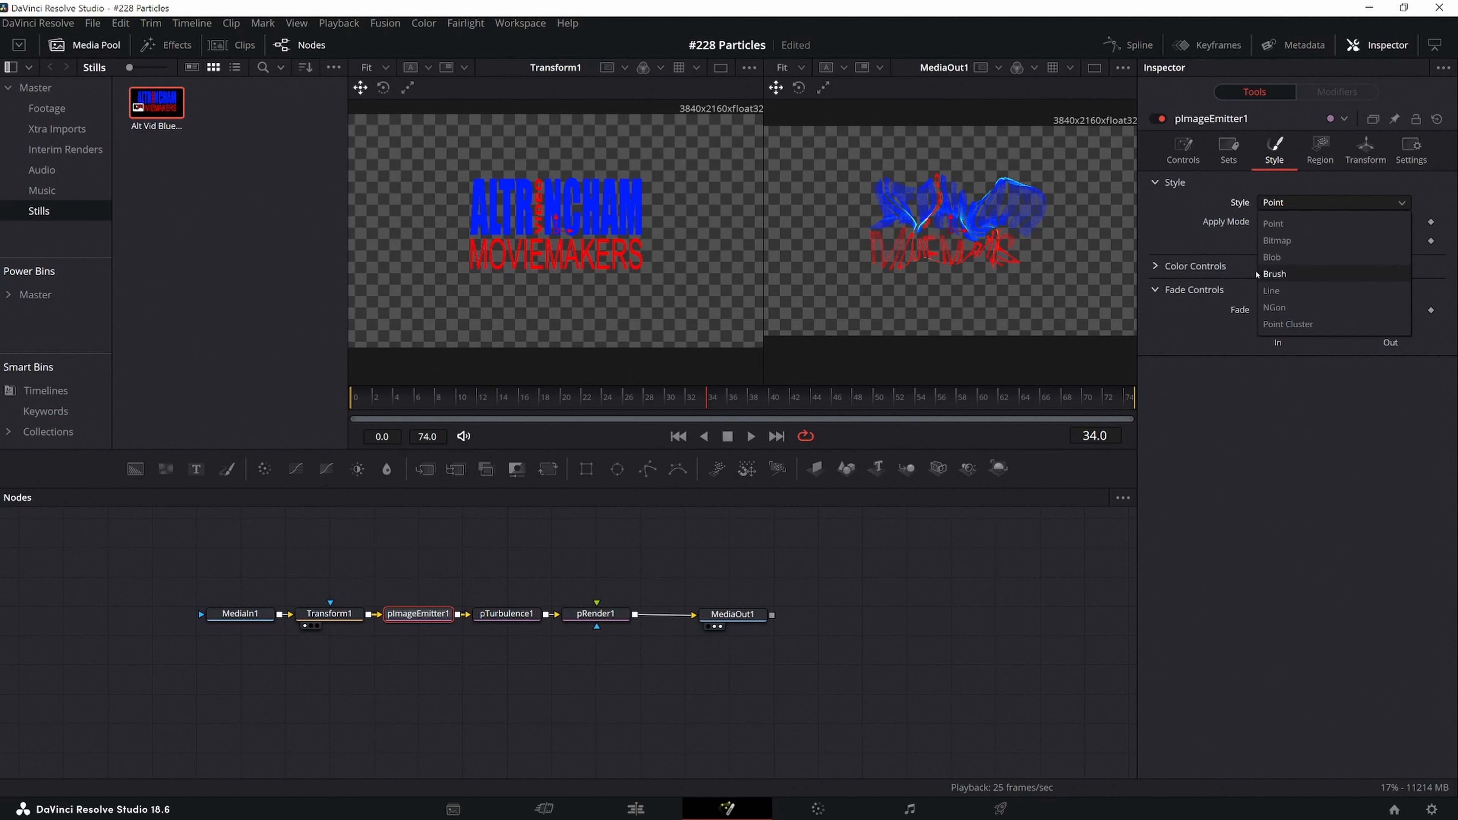
{"action": "left_click", "coordinate": [1277, 258]}
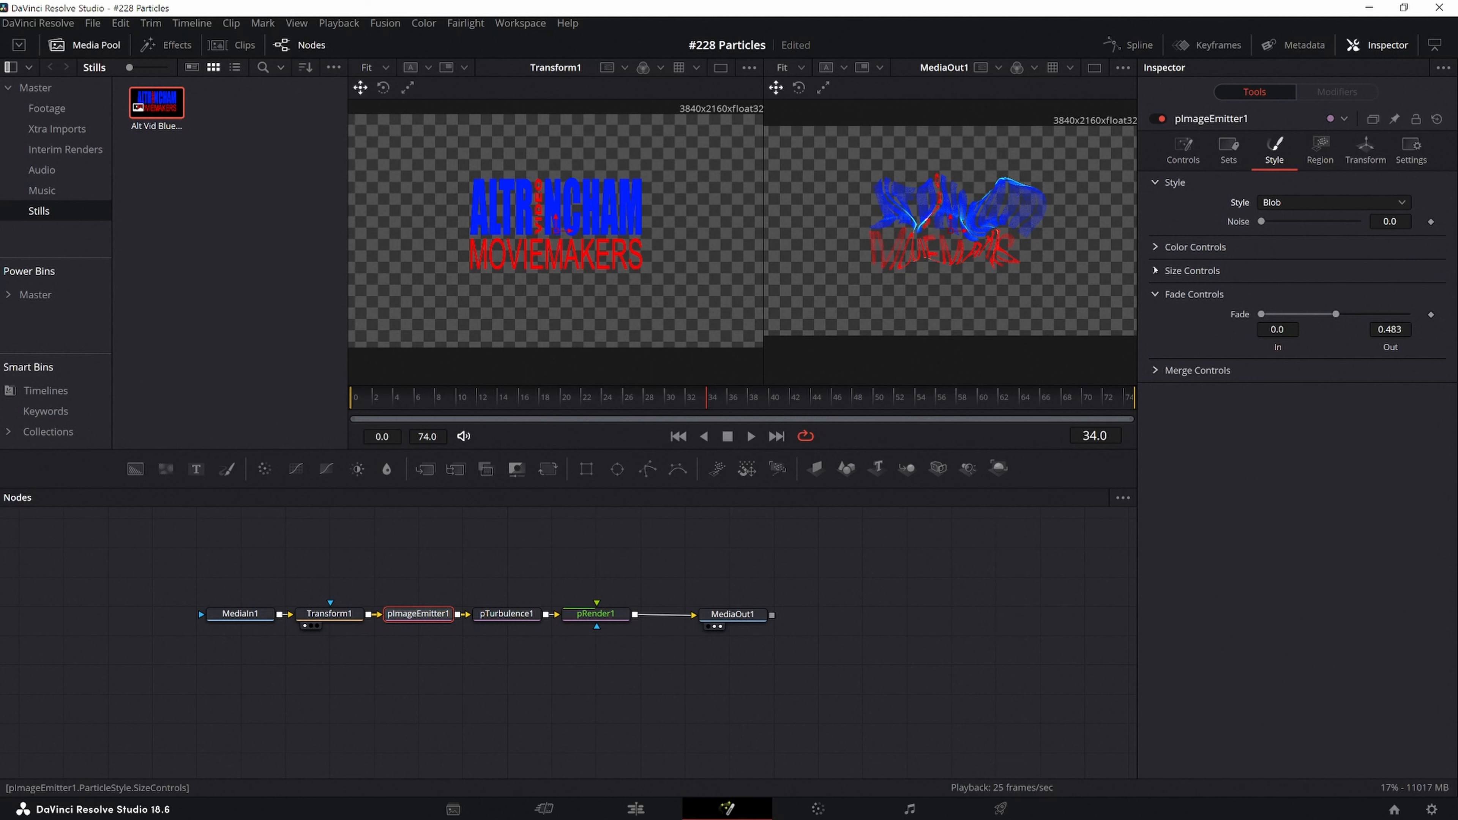
{"action": "left_click", "coordinate": [1156, 270]}
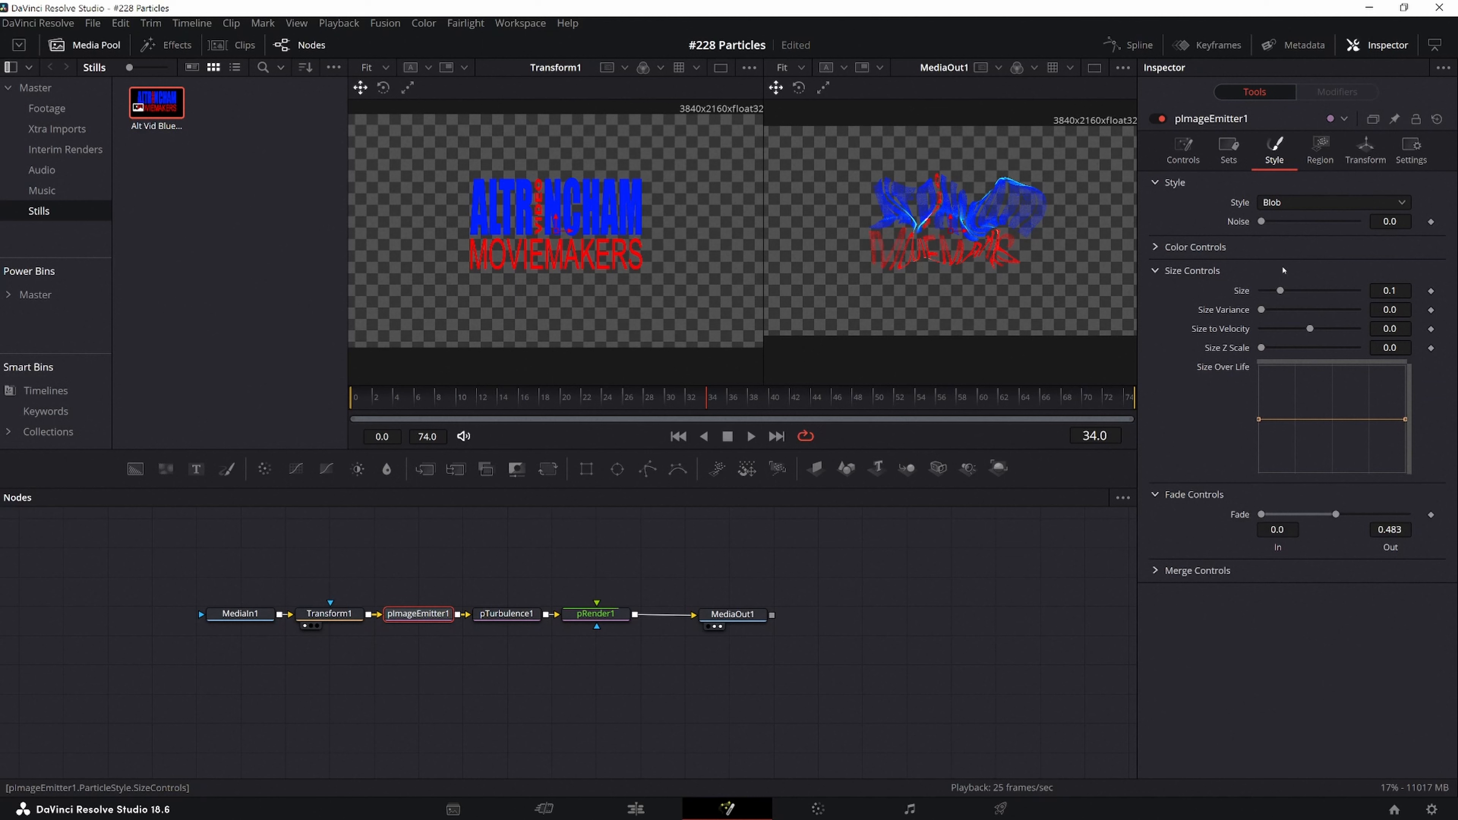
{"action": "left_click_drag", "start_coordinate": [1281, 292], "coordinate": [1396, 301]}
Set the pImageEmitter's random seed to 200.
{"action": "left_click", "coordinate": [1182, 150]}
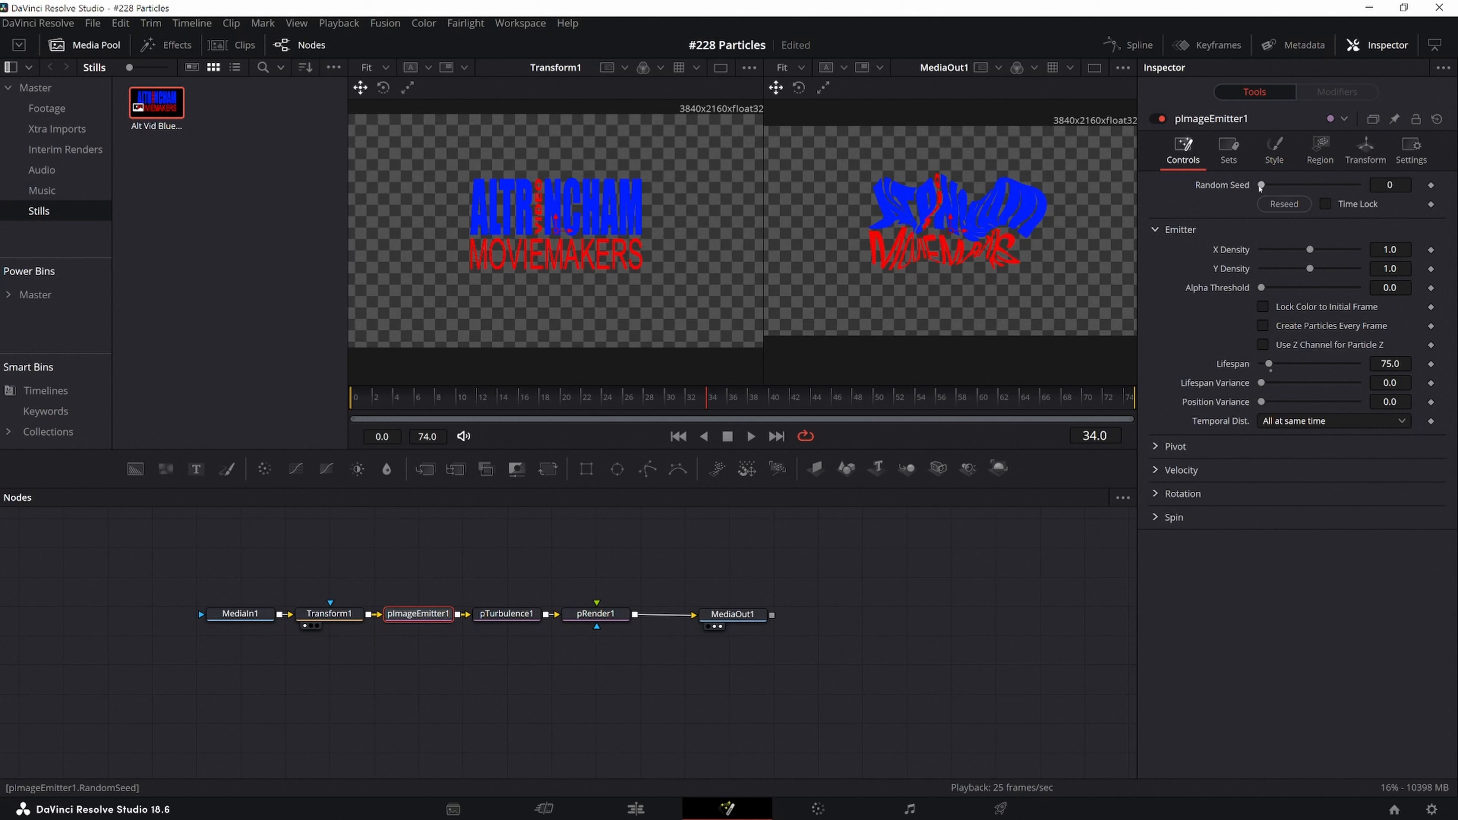
{"action": "left_click", "coordinate": [1390, 185]}
{"action": "type", "text": "200"}
Set the pImageEmitter's velocity to 0.11 and its velocity variance to 0.12.
{"action": "left_click", "coordinate": [1155, 471]}
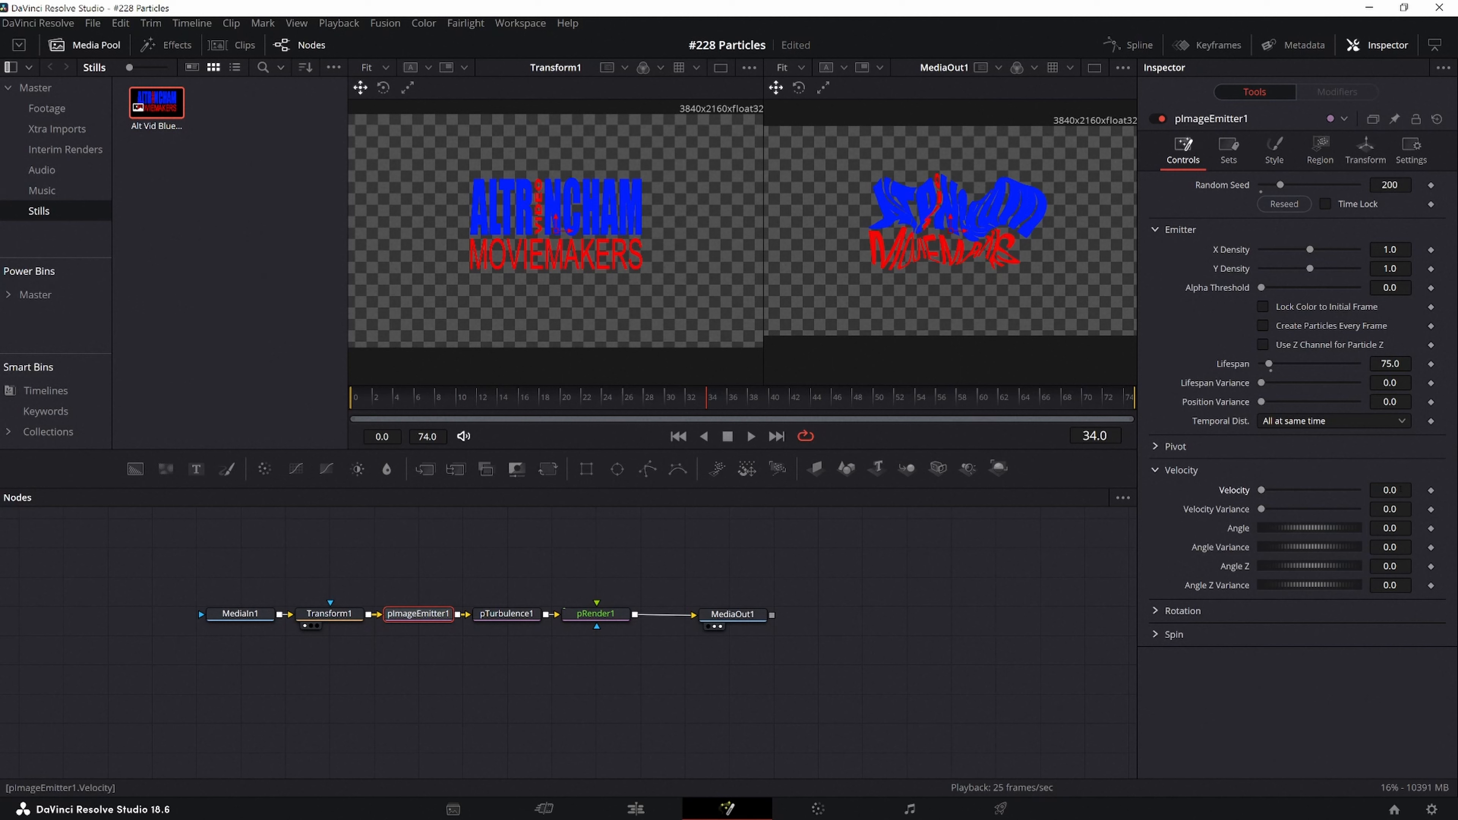
{"action": "mouse_move", "coordinate": [1262, 491]}
{"action": "left_mouse_down"}
{"action": "mouse_move", "coordinate": [1288, 497]}
{"action": "mouse_move", "coordinate": [1274, 497]}
{"action": "left_mouse_up"}
{"action": "left_click_drag", "start_coordinate": [1263, 513], "coordinate": [1280, 515]}
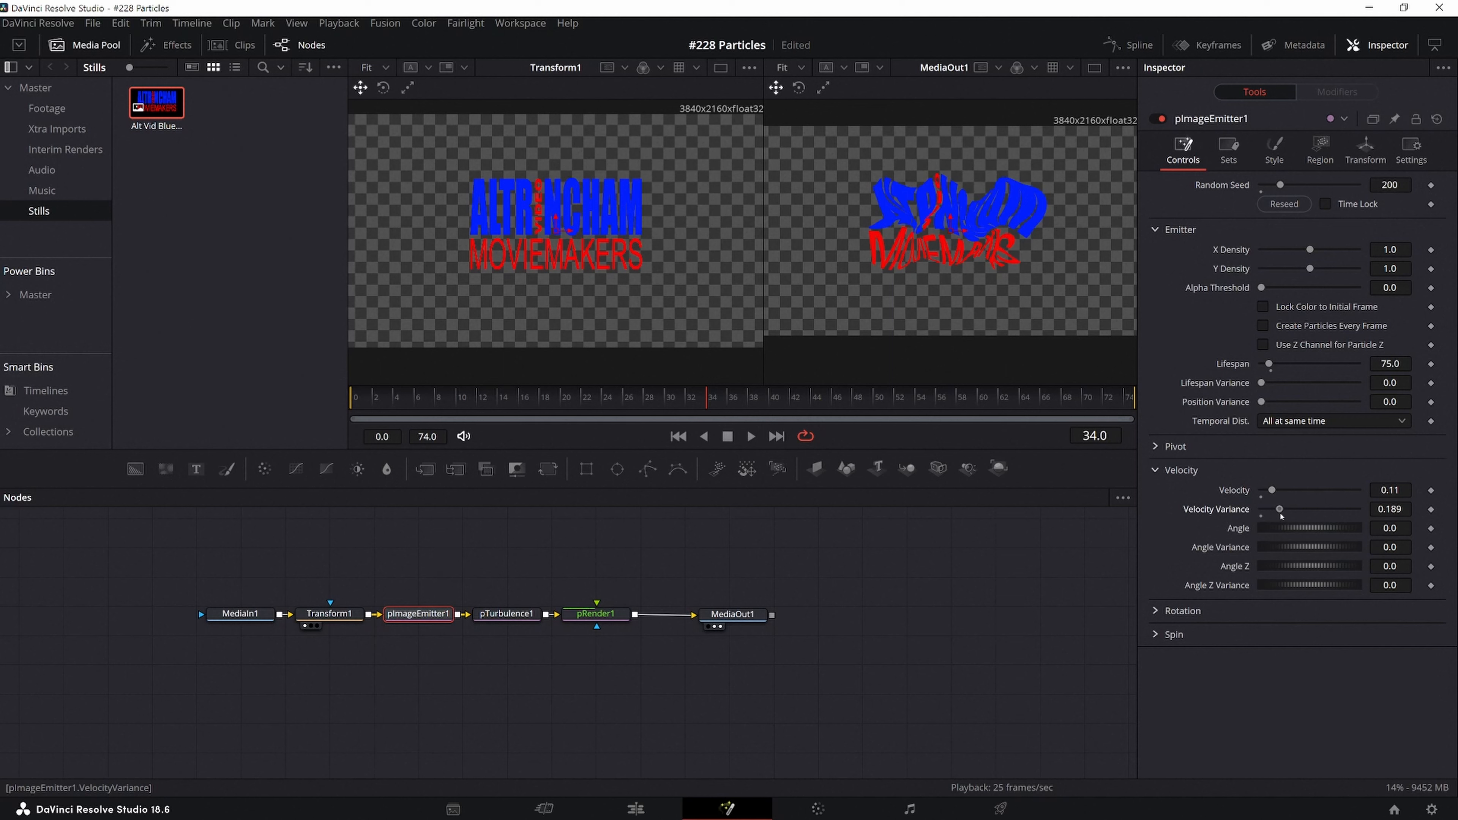
{"action": "left_click_drag", "start_coordinate": [1280, 515], "coordinate": [1272, 518]}
{"action": "left_click", "coordinate": [1395, 509]}
{"action": "key", "text": "BackSpace"}
{"action": "key", "text": "BackSpace"}
{"action": "key", "text": "BackSpace"}
{"action": "key", "text": "BackSpace"}
{"action": "key", "text": "BackSpace"}
{"action": "type", "text": "0.12"}
{"action": "key", "text": "Tab"}
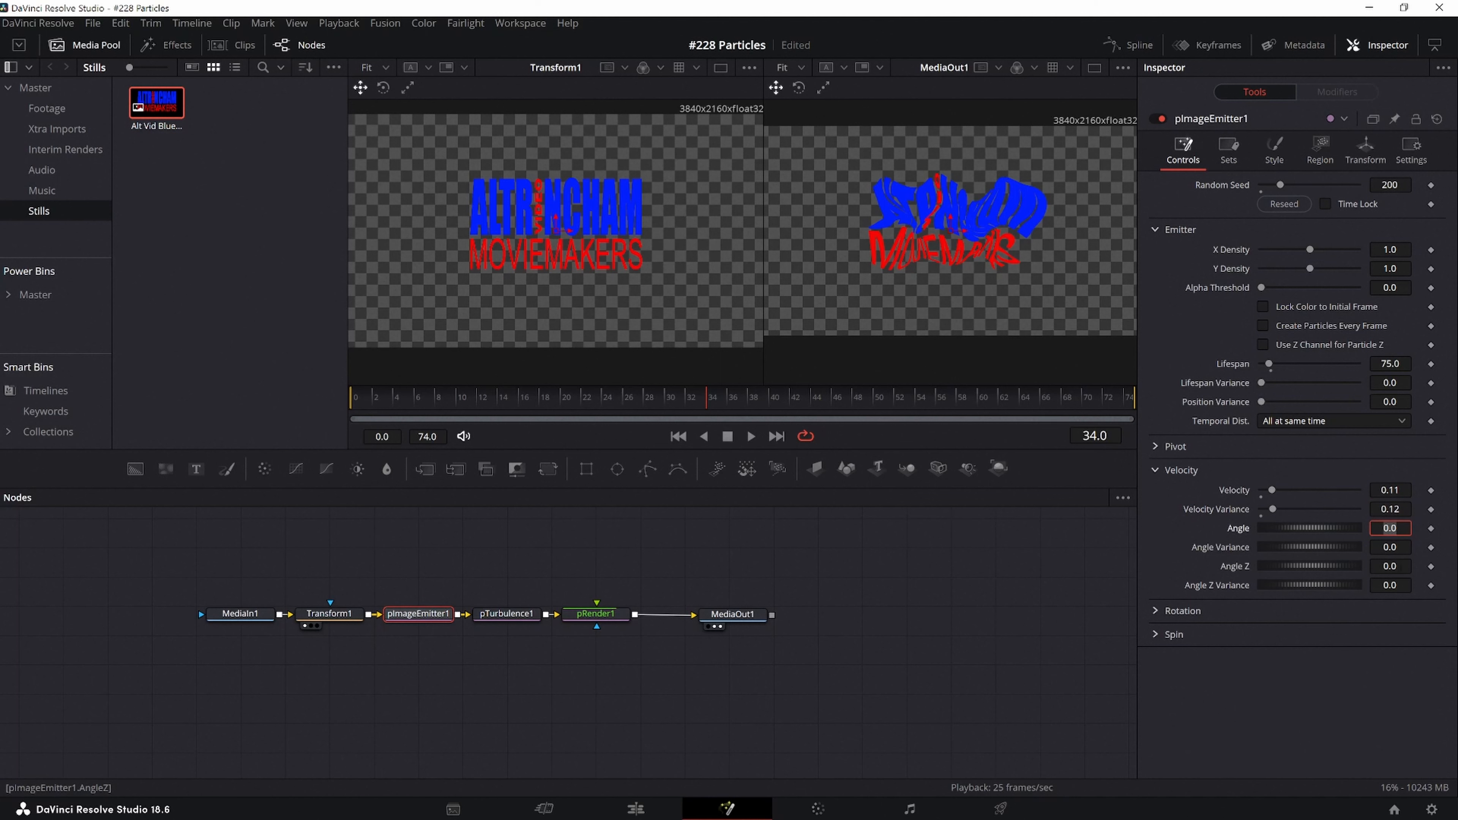
Set the pImageEmitter's velocity Angle Z to -90.
{"action": "left_click", "coordinate": [1401, 566]}
{"action": "key", "text": "BackSpace"}
{"action": "key", "text": "BackSpace"}
{"action": "key", "text": "BackSpace"}
{"action": "type", "text": "-90"}
{"action": "key", "text": "Tab"}
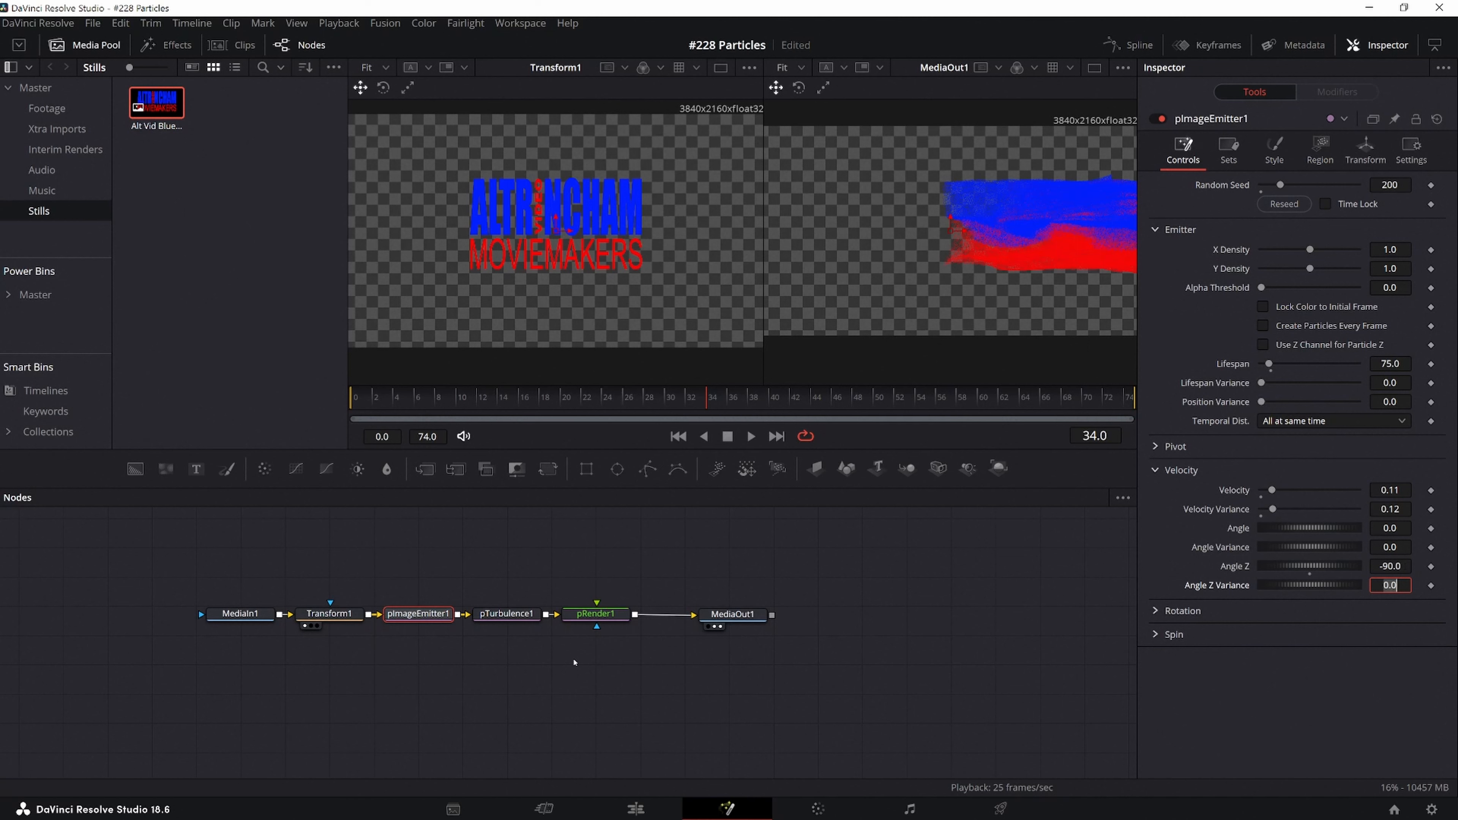
Set the pTurbulence node's random seed to 200.
{"action": "left_click", "coordinate": [509, 614]}
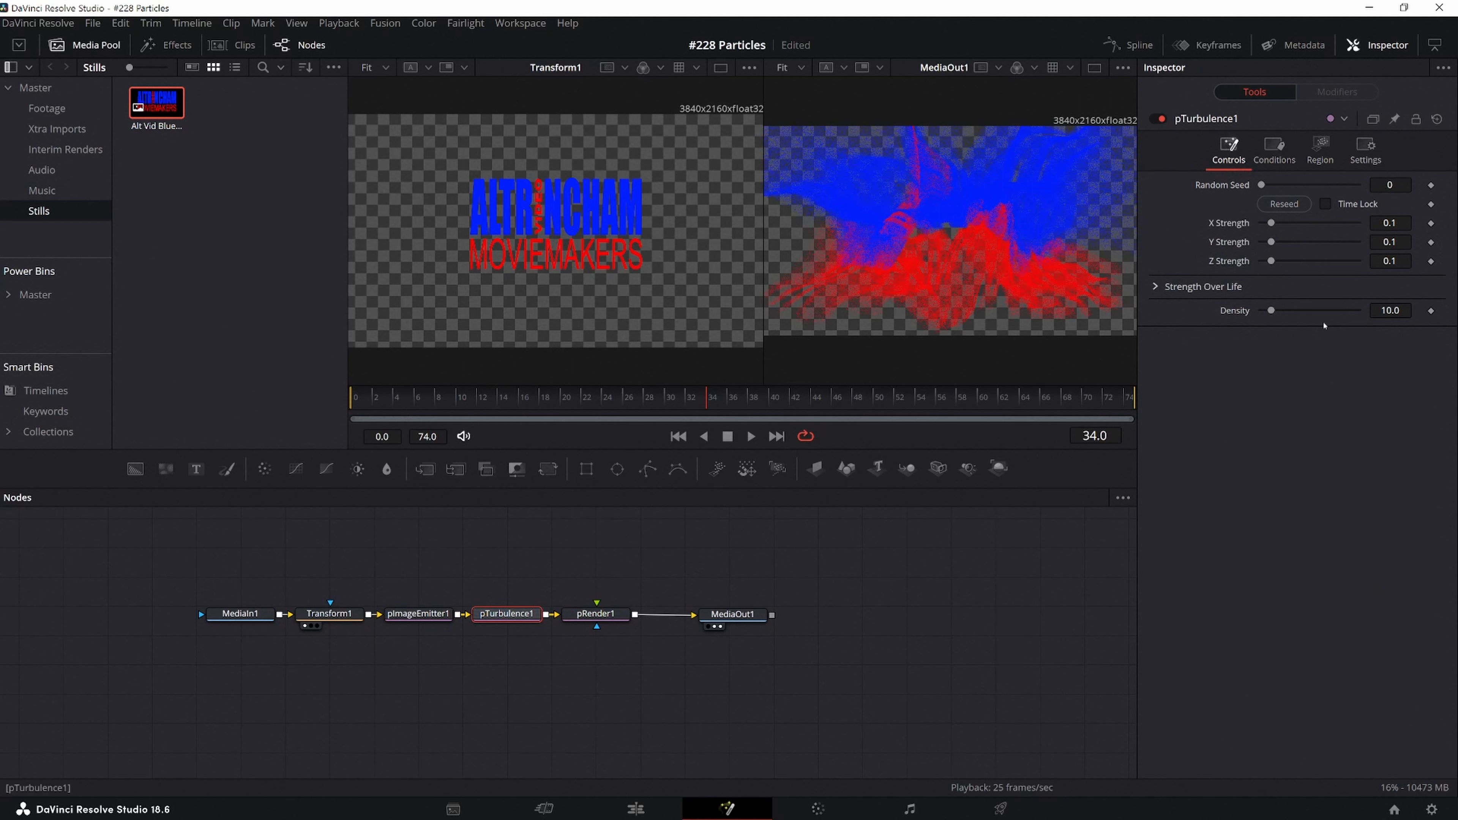
{"action": "left_click", "coordinate": [1393, 185]}
{"action": "key", "text": "BackSpace"}
{"action": "type", "text": "200"}
{"action": "key", "text": "Tab"}
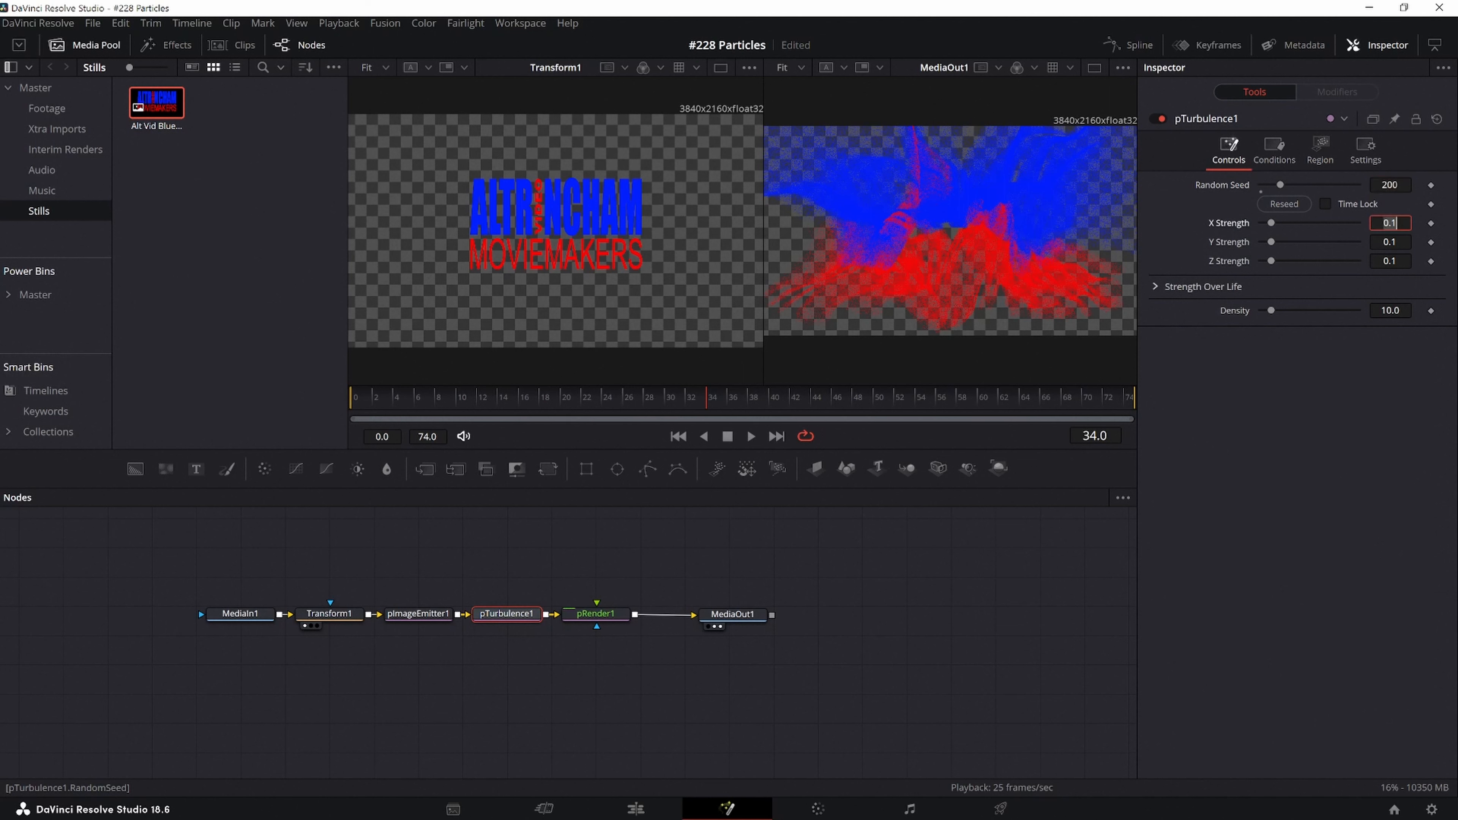
Set the pTurbulence X, Y and Z strengths to 0.5 each.
{"action": "type", "text": "0.5"}
{"action": "key", "text": "Tab"}
{"action": "key", "text": "BackSpace"}
{"action": "type", "text": "5"}
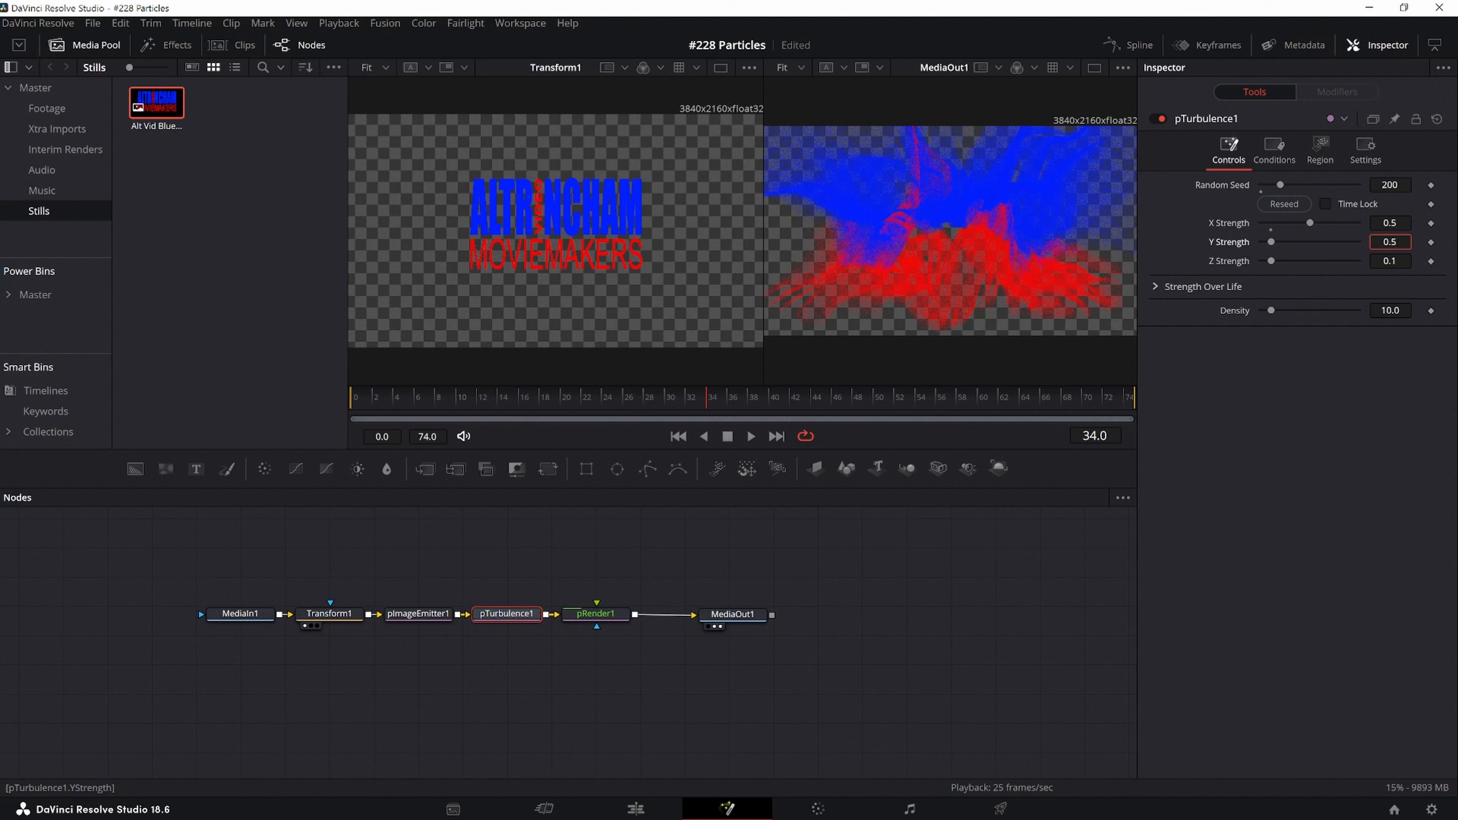
{"action": "key", "text": "Tab"}
{"action": "key", "text": "BackSpace"}
{"action": "type", "text": "5"}
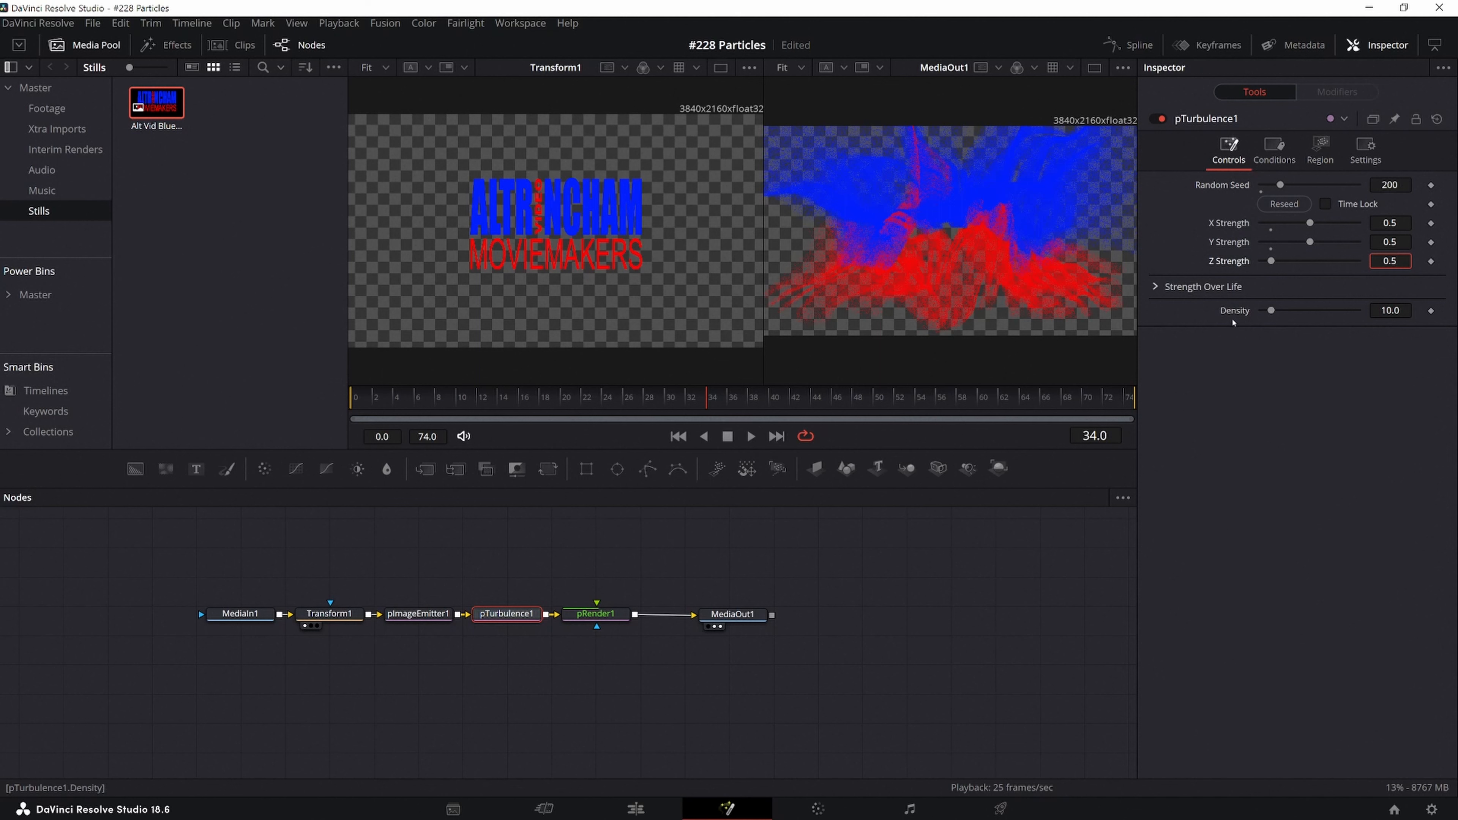
Set the pTurbulence density to 20.
{"action": "left_click", "coordinate": [1404, 310]}
{"action": "key", "text": "BackSpace"}
{"action": "key", "text": "BackSpace"}
{"action": "key", "text": "BackSpace"}
{"action": "key", "text": "BackSpace"}
{"action": "type", "text": "20"}
{"action": "key", "text": "Tab"}
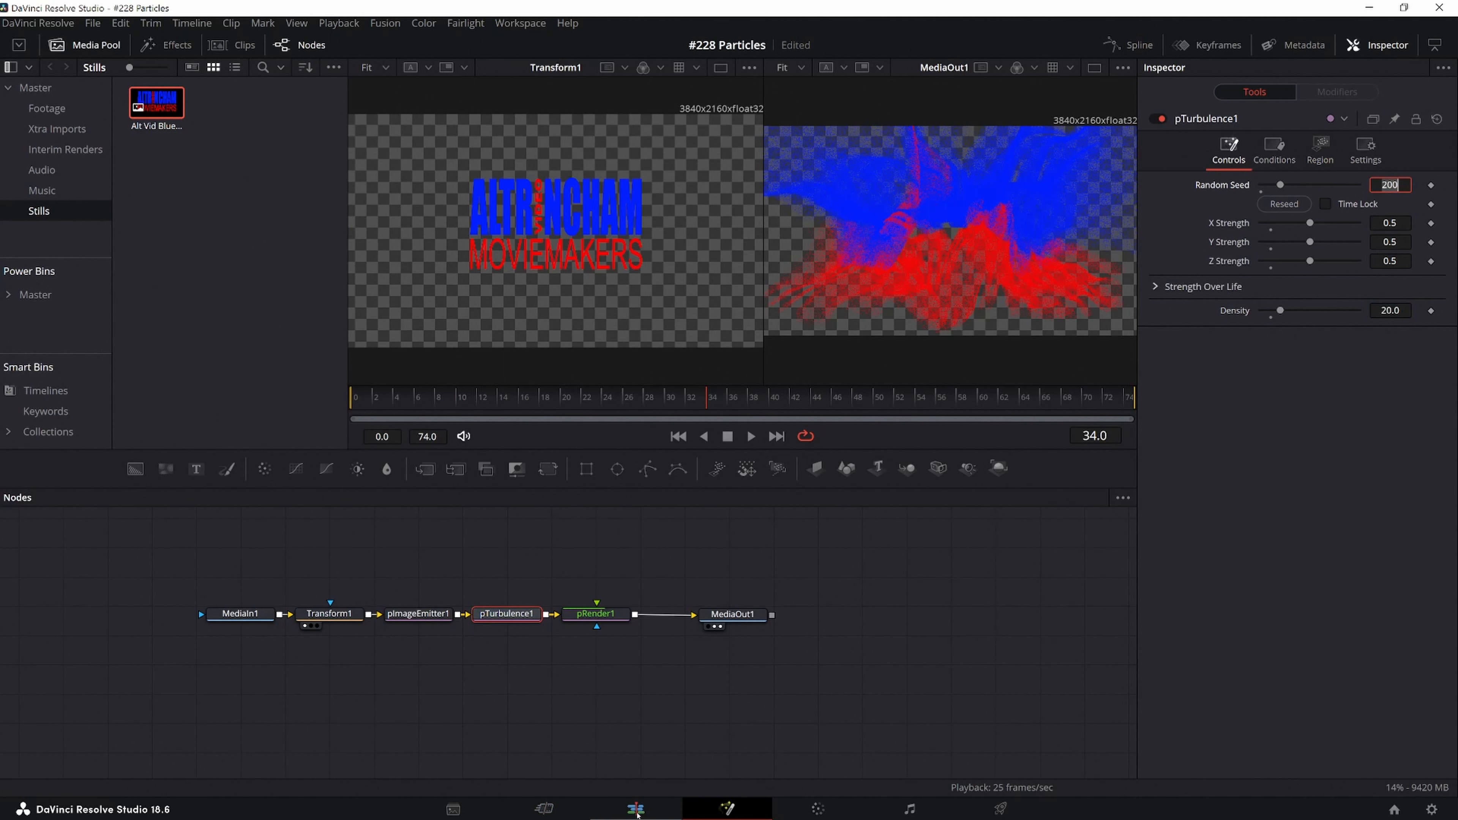
Return to the Edit page and play the timeline from the still clip through the Fusion Composition.
{"action": "left_click", "coordinate": [636, 810]}
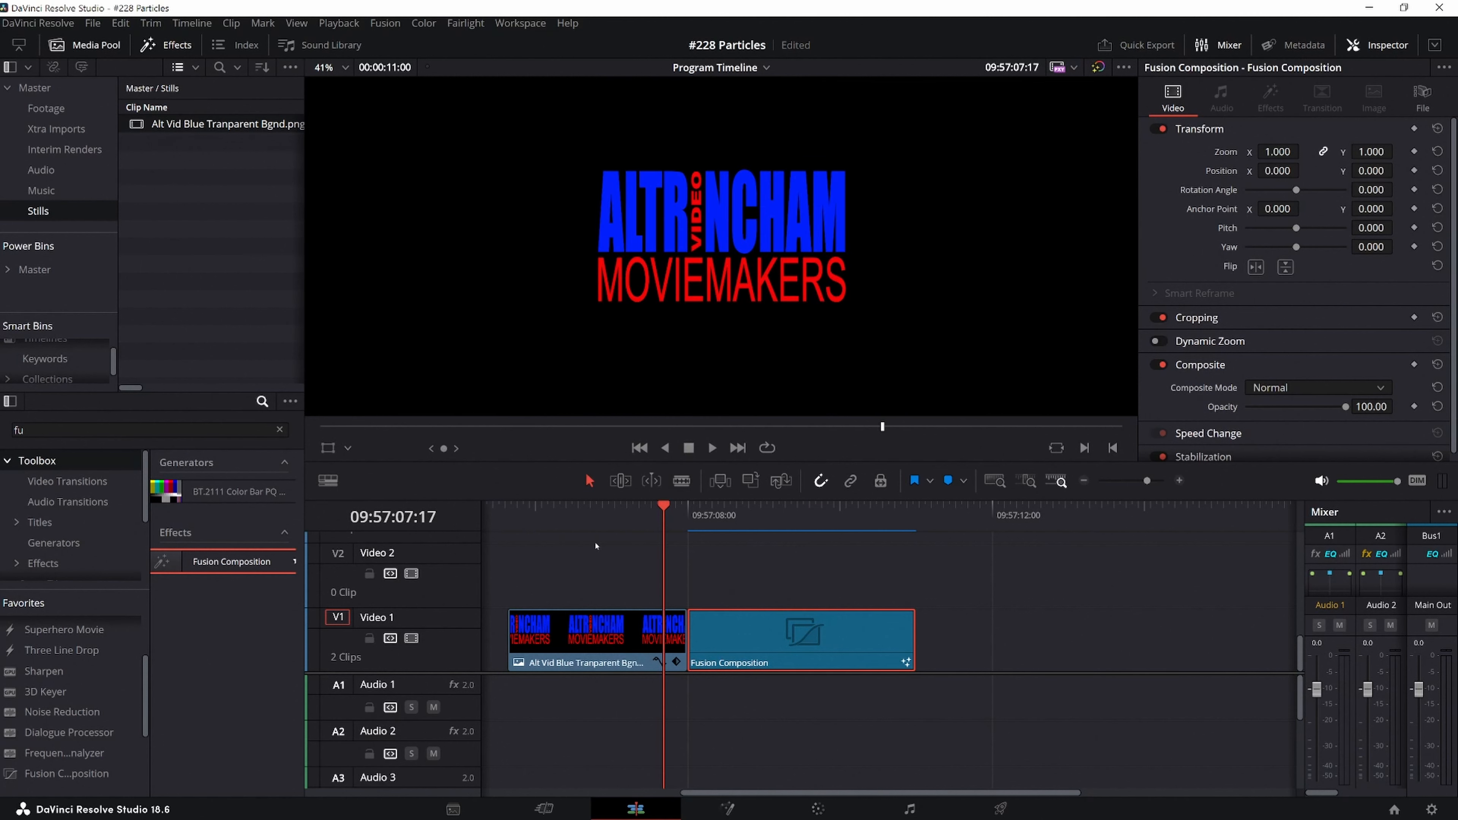
{"action": "left_click", "coordinate": [573, 540]}
{"action": "left_click", "coordinate": [571, 529]}
{"action": "key", "text": "space"}
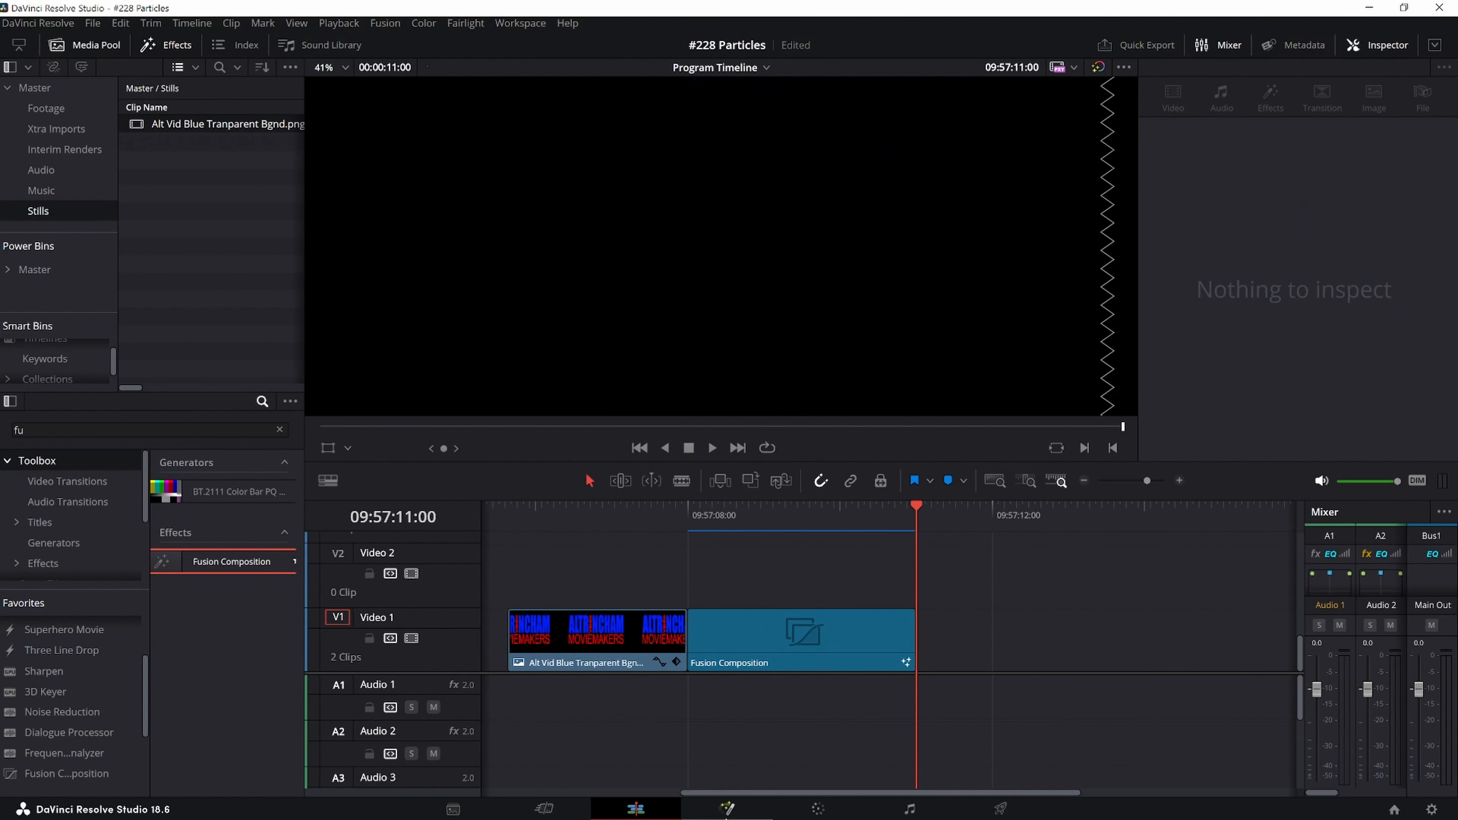
{"action": "left_click", "coordinate": [727, 810]}
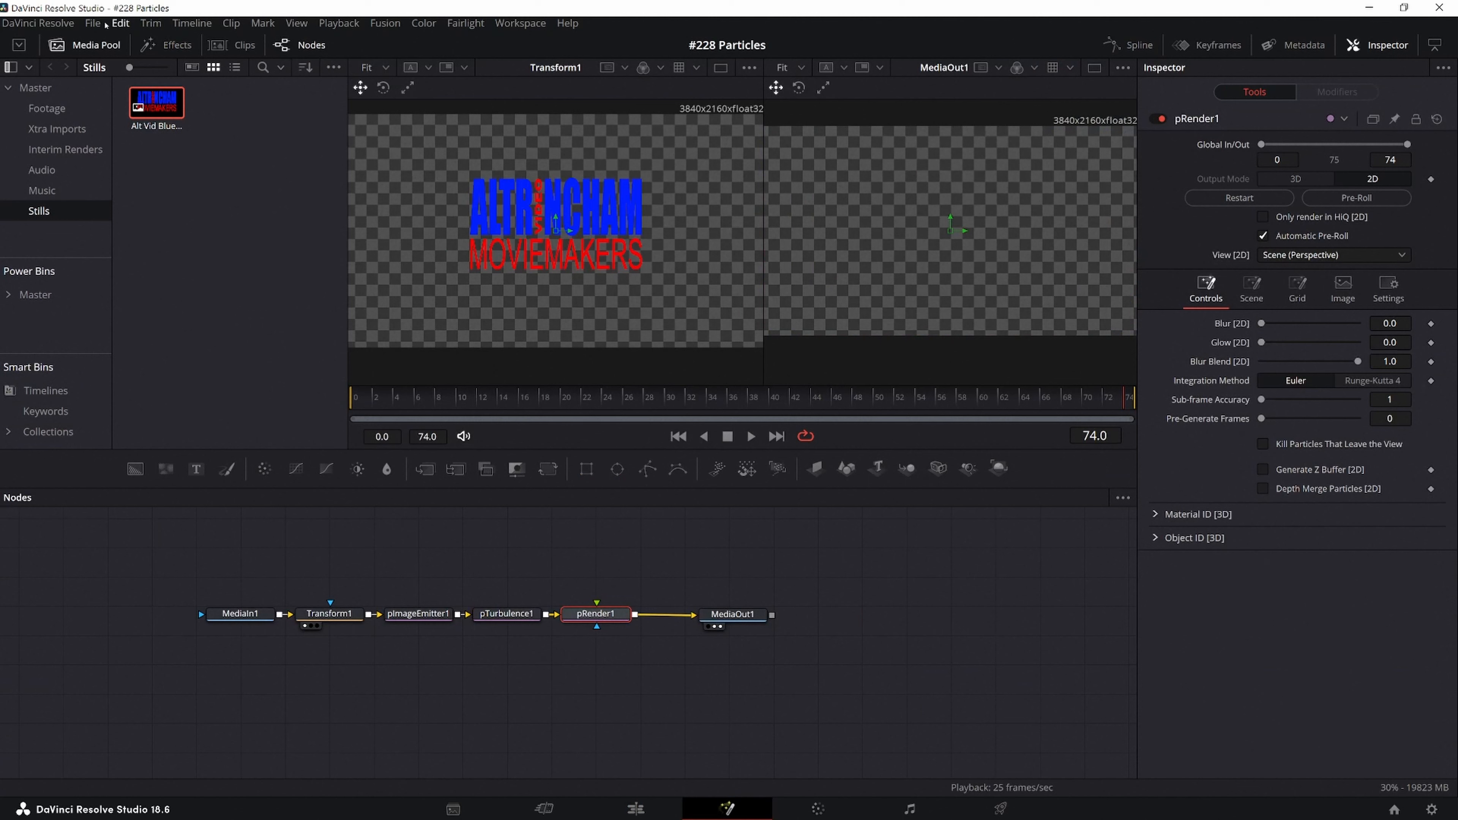
{"action": "left_click", "coordinate": [93, 23]}
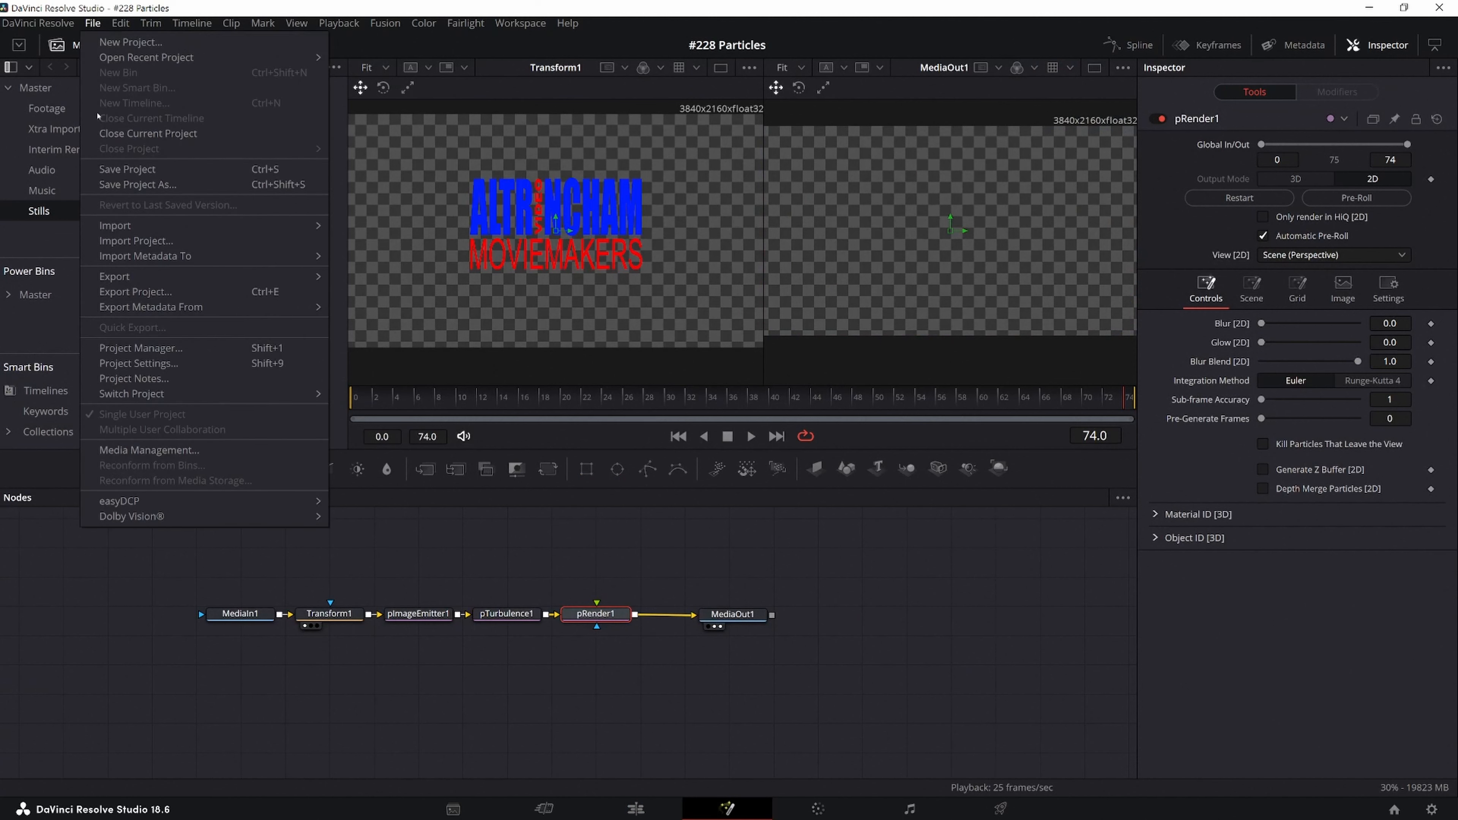
{"action": "mouse_move", "coordinate": [100, 278]}
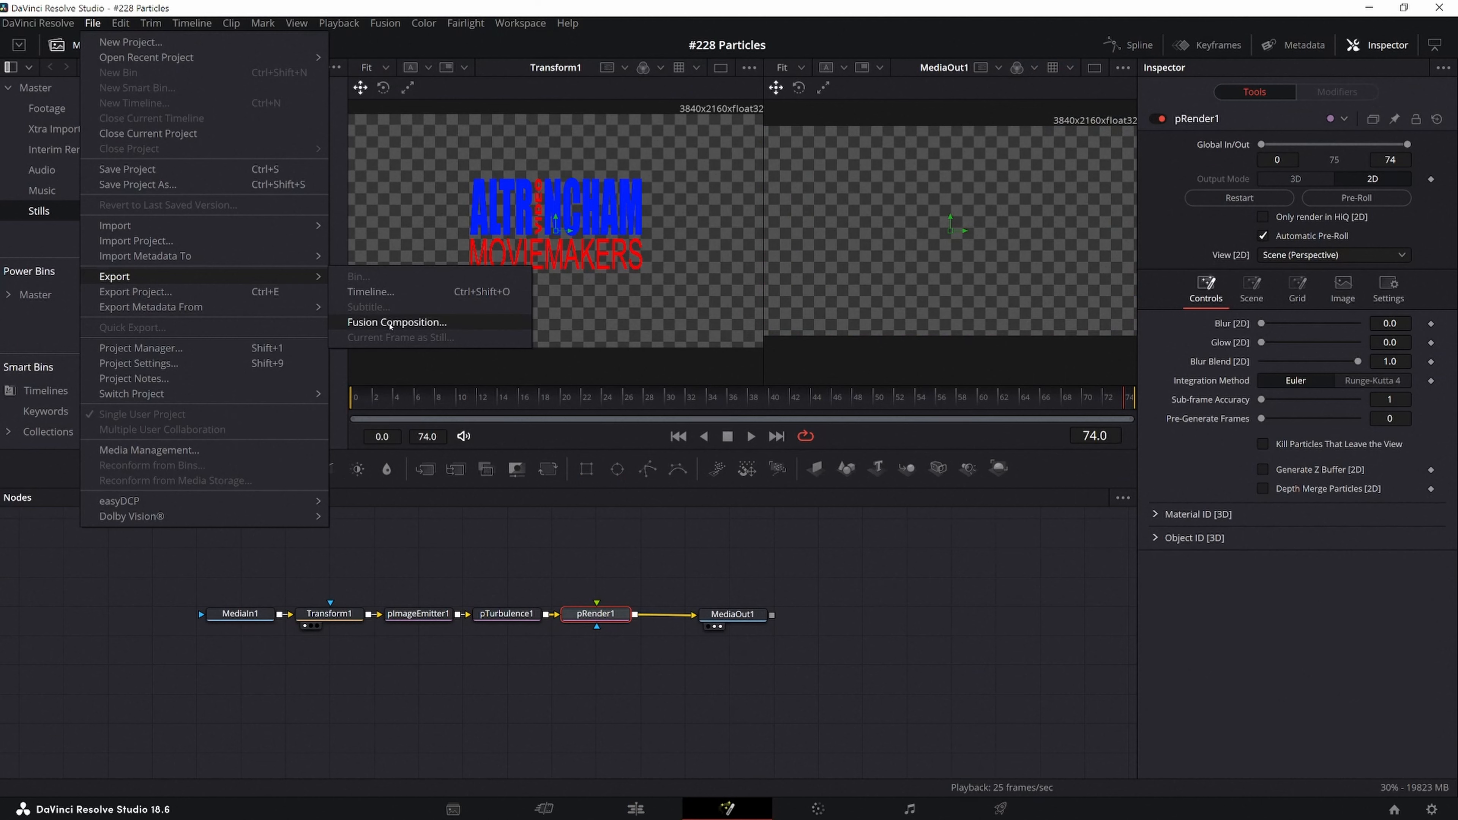
{"action": "left_click", "coordinate": [396, 323]}
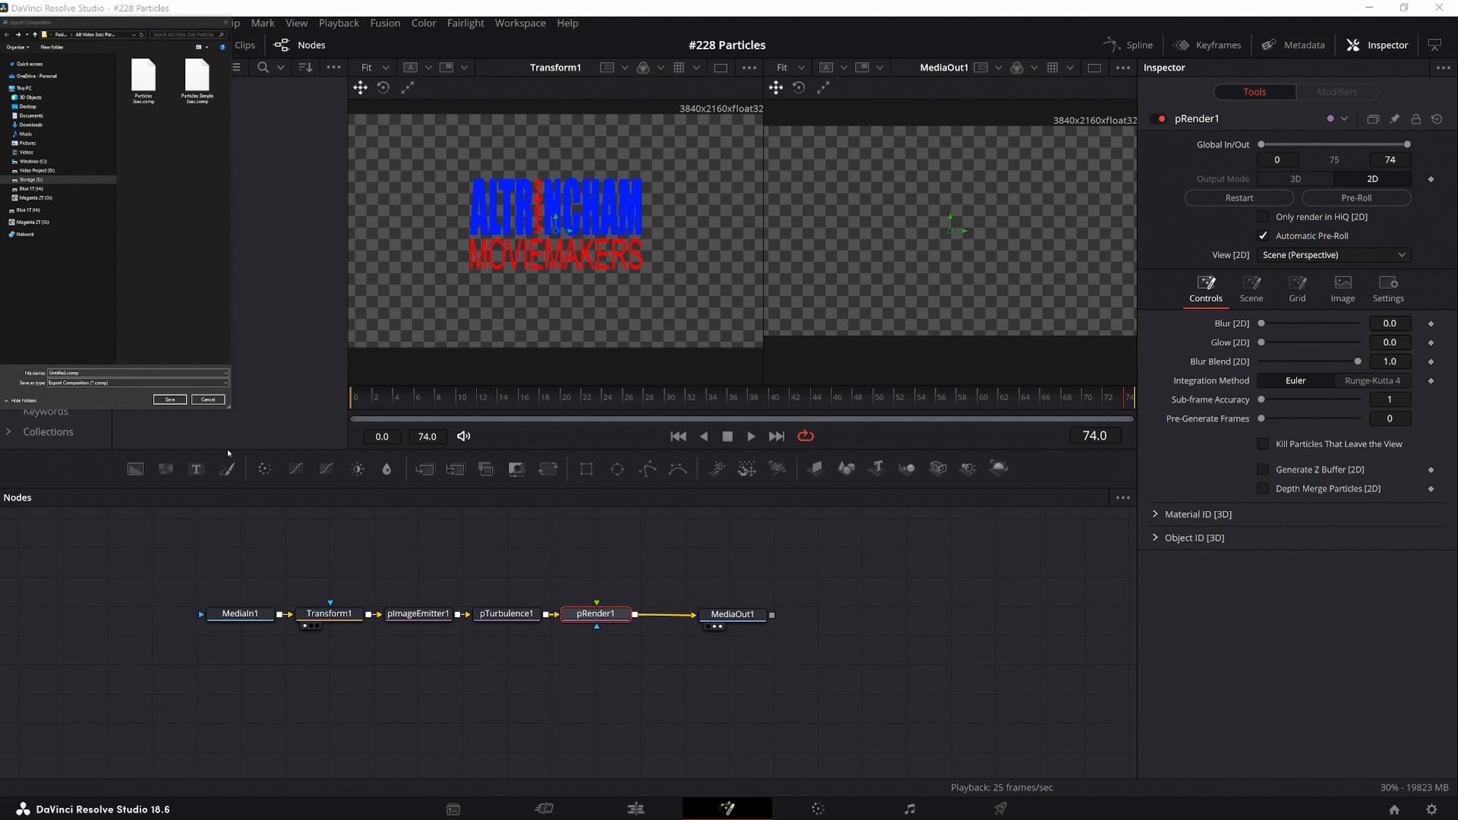
{"action": "left_click", "coordinate": [207, 399]}
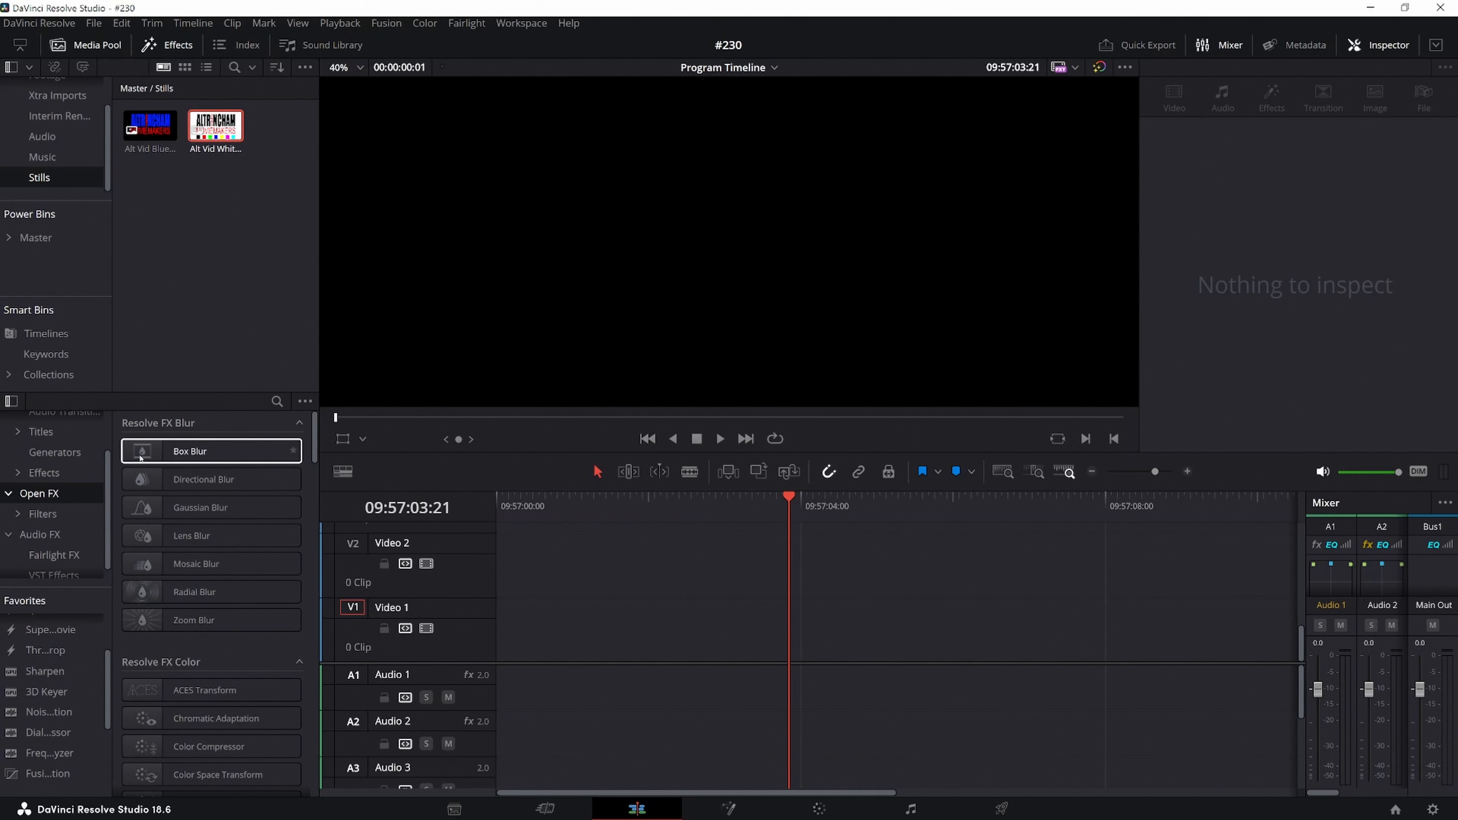
Add a Fusion Composition to Video 1 in project #230 and place Alt Vid White Bgnd.png directly before it.
{"action": "scroll", "coordinate": [107, 682], "scroll_direction": "down", "scroll_amount": 3}
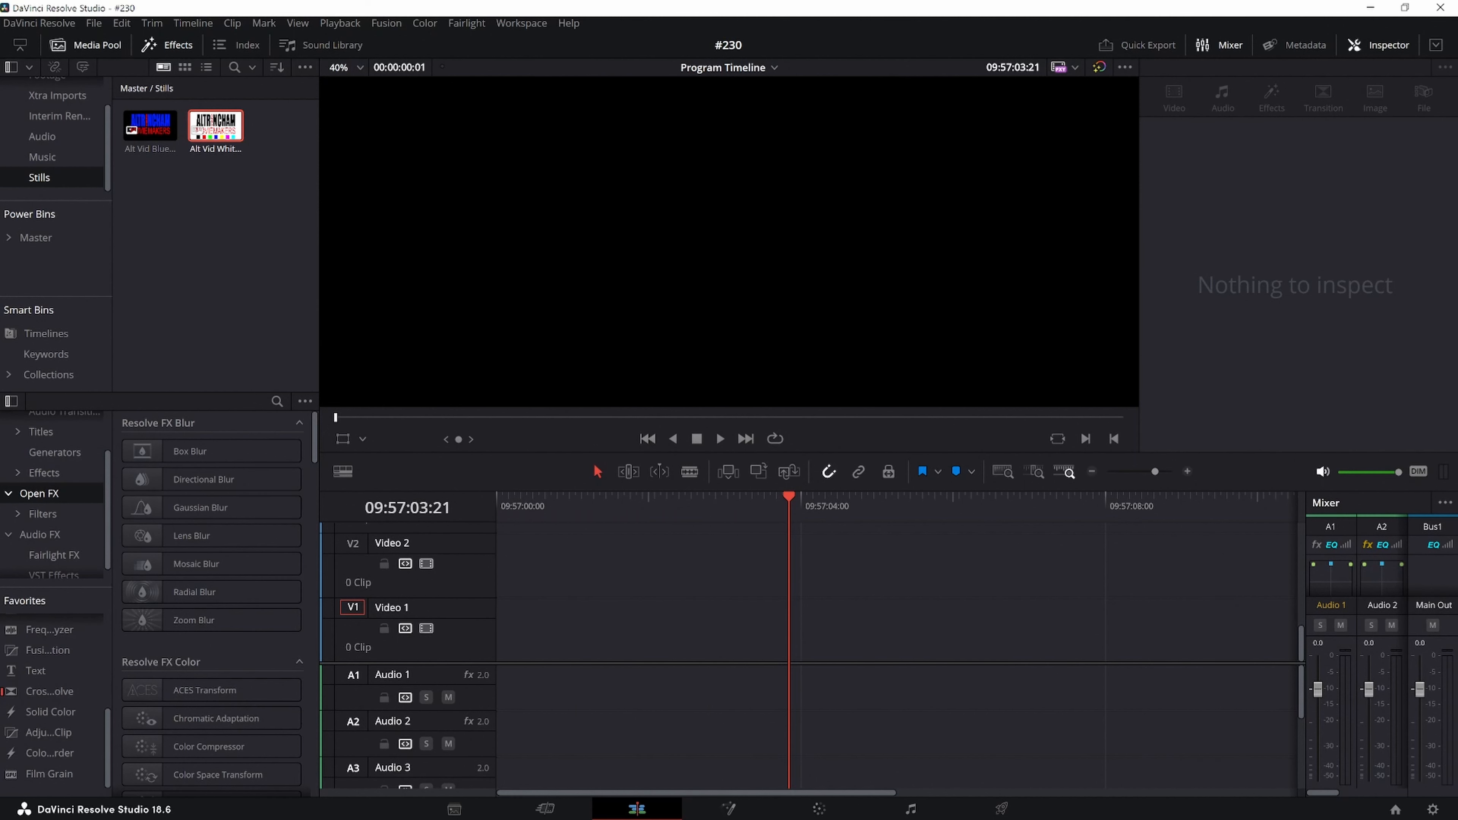
{"action": "left_click_drag", "start_coordinate": [46, 650], "coordinate": [799, 681]}
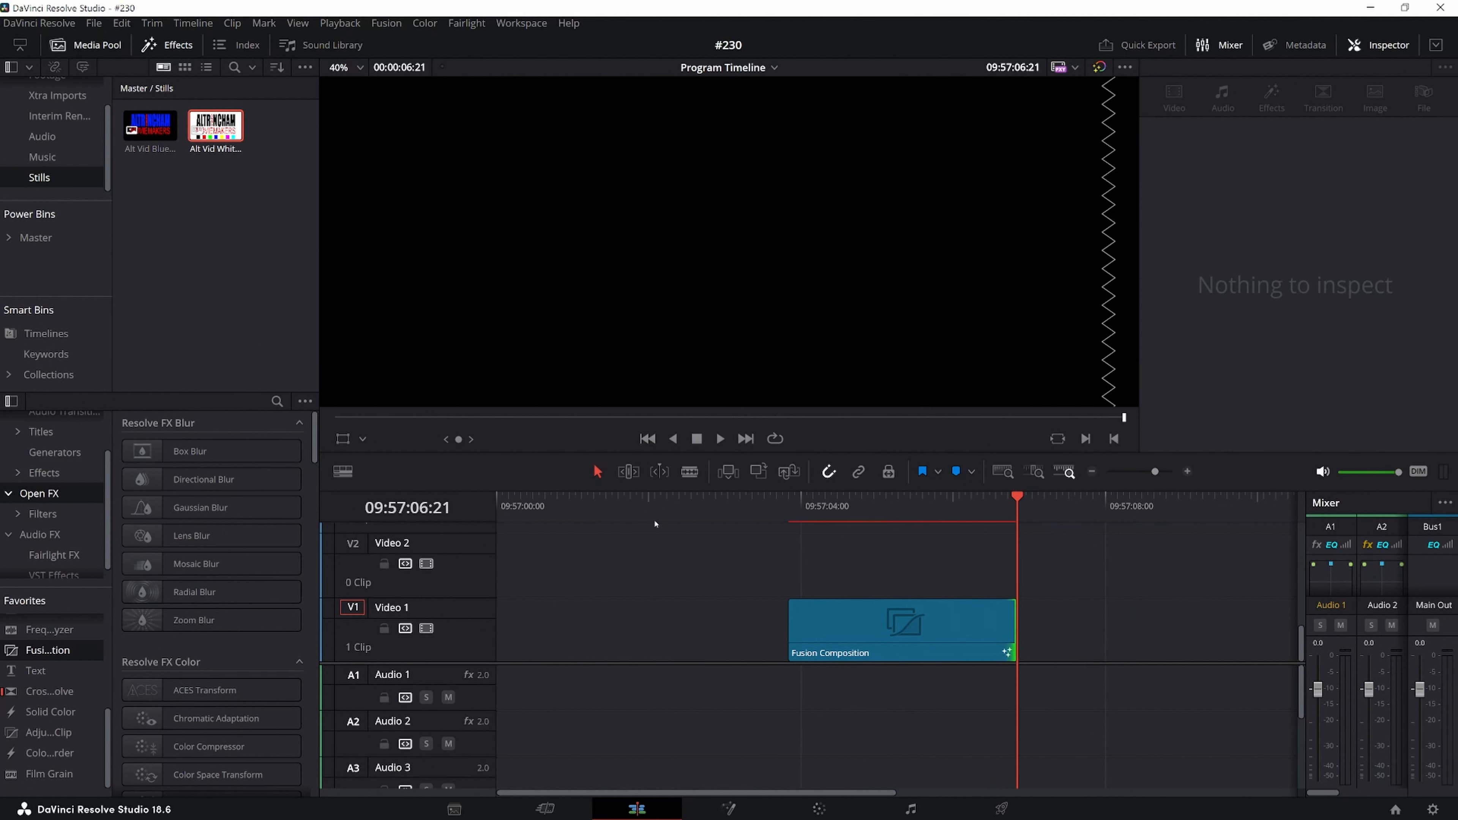
{"action": "left_click_drag", "start_coordinate": [215, 126], "coordinate": [815, 610]}
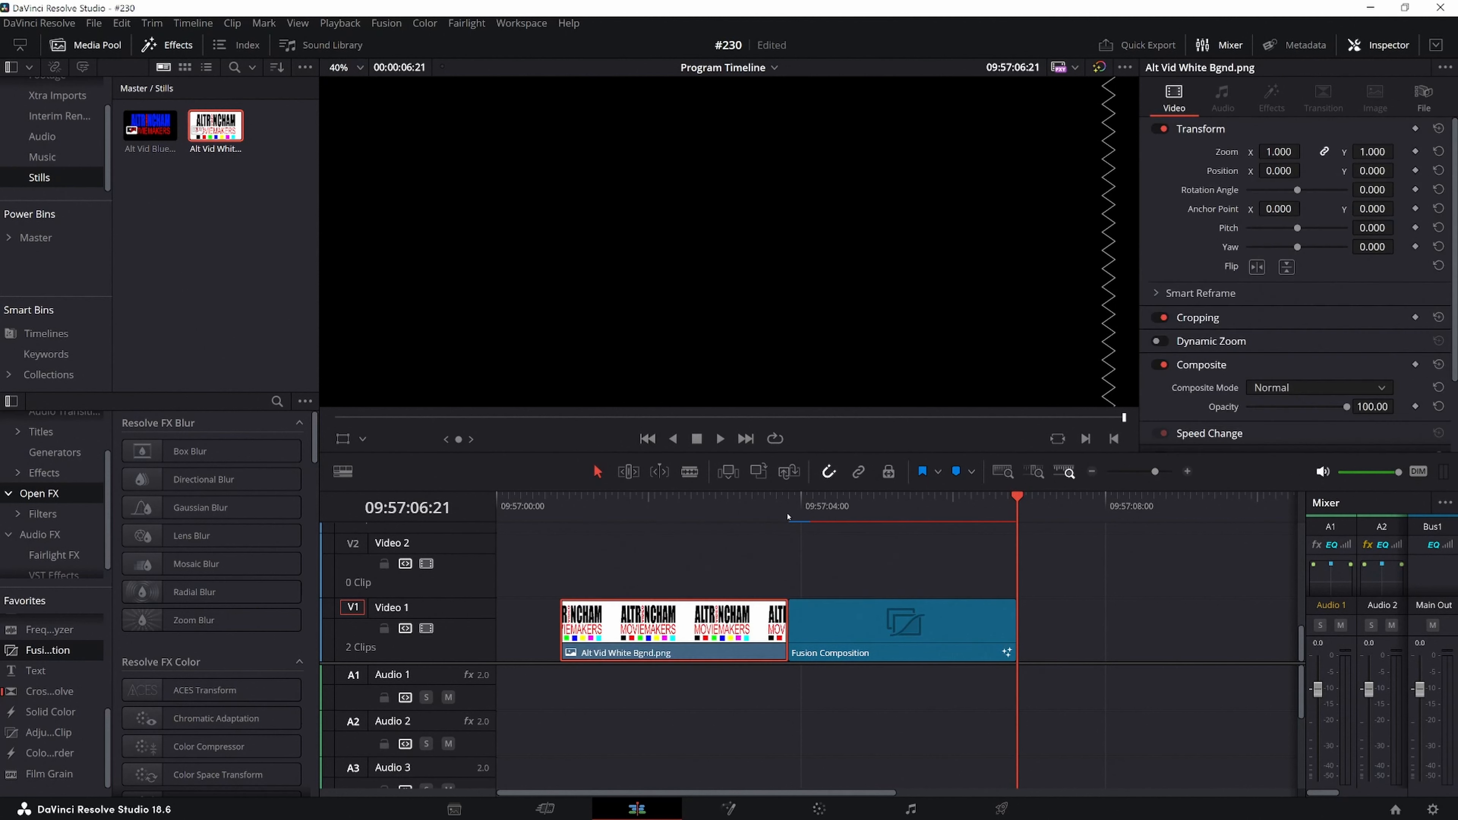
Open the Fusion Composition clip on the Fusion page and import the saved Particles composition file named "With Seeds".
{"action": "left_click", "coordinate": [884, 512]}
{"action": "left_click", "coordinate": [888, 626]}
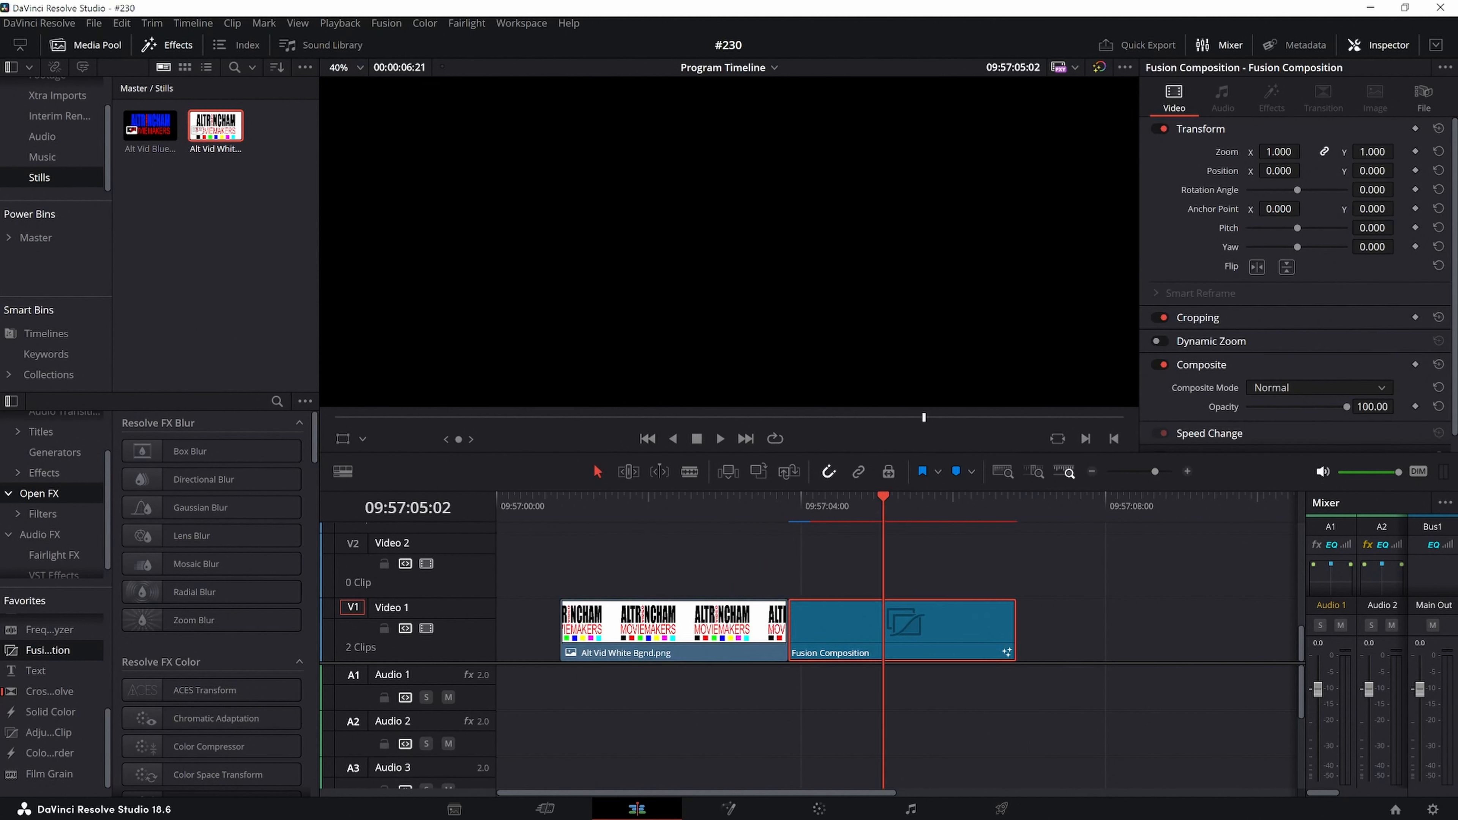
{"action": "left_click", "coordinate": [729, 809]}
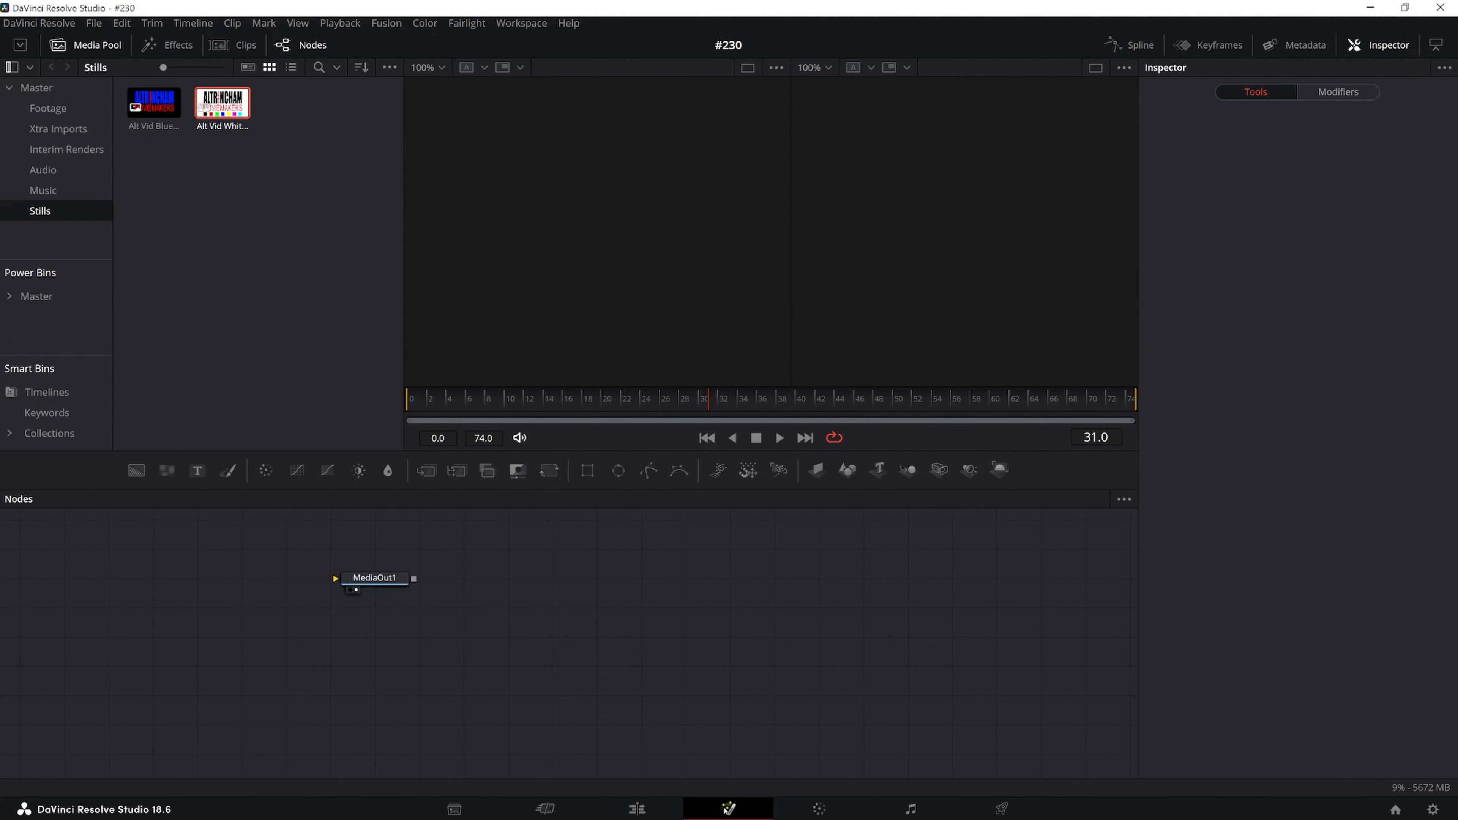
{"action": "left_click", "coordinate": [90, 24]}
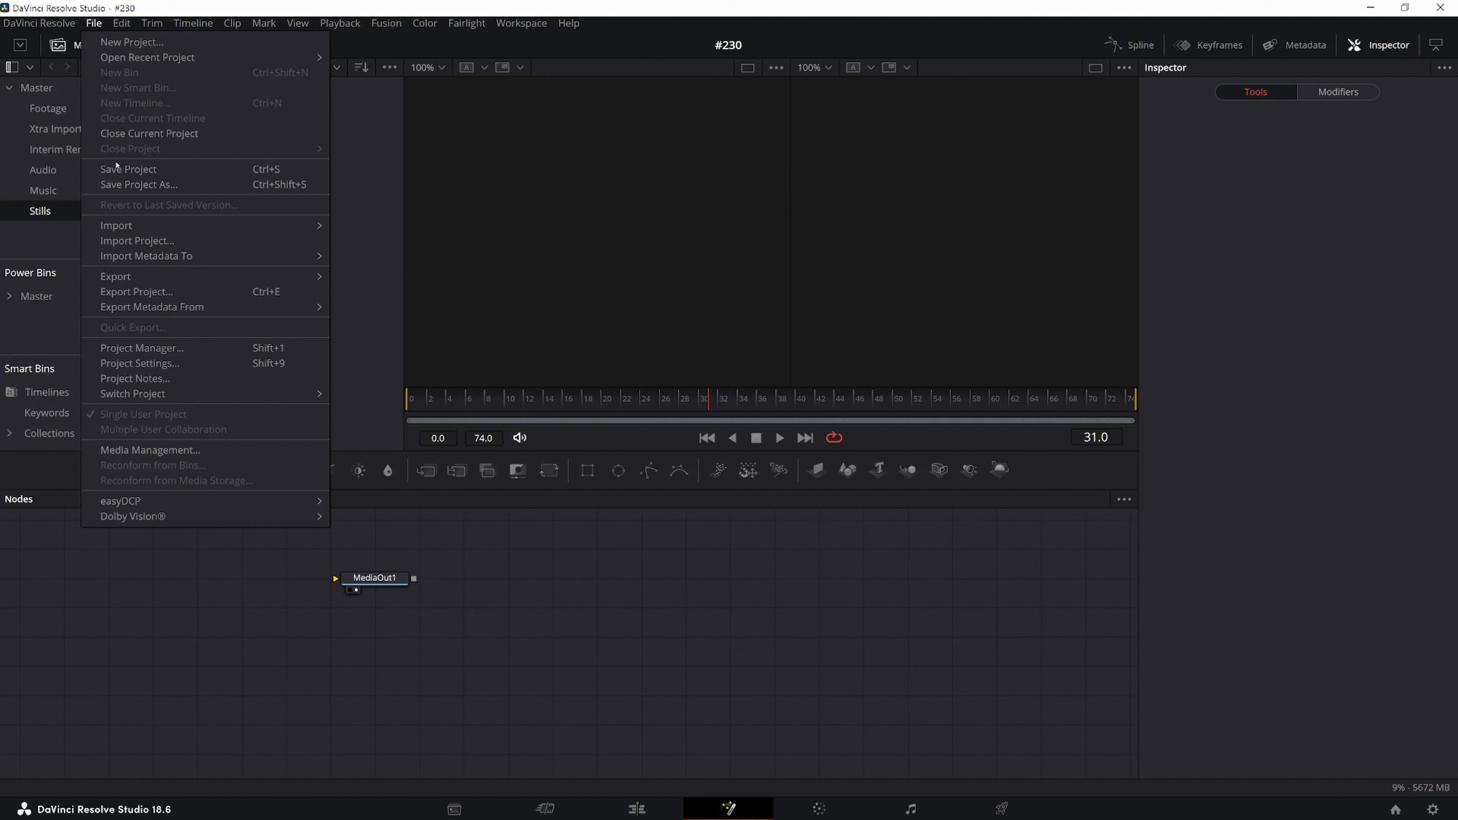
{"action": "mouse_move", "coordinate": [276, 226]}
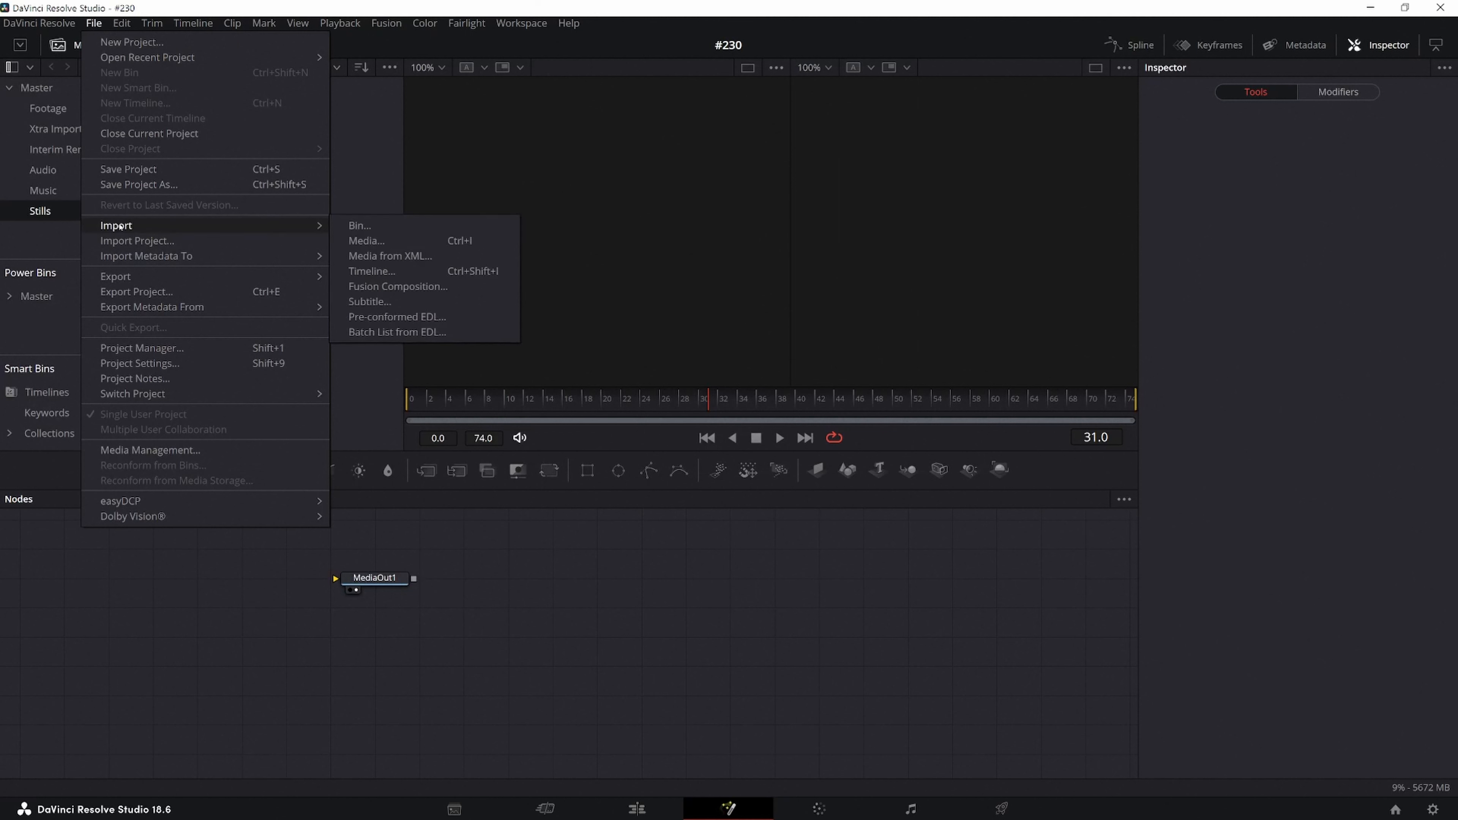
{"action": "left_click", "coordinate": [385, 286]}
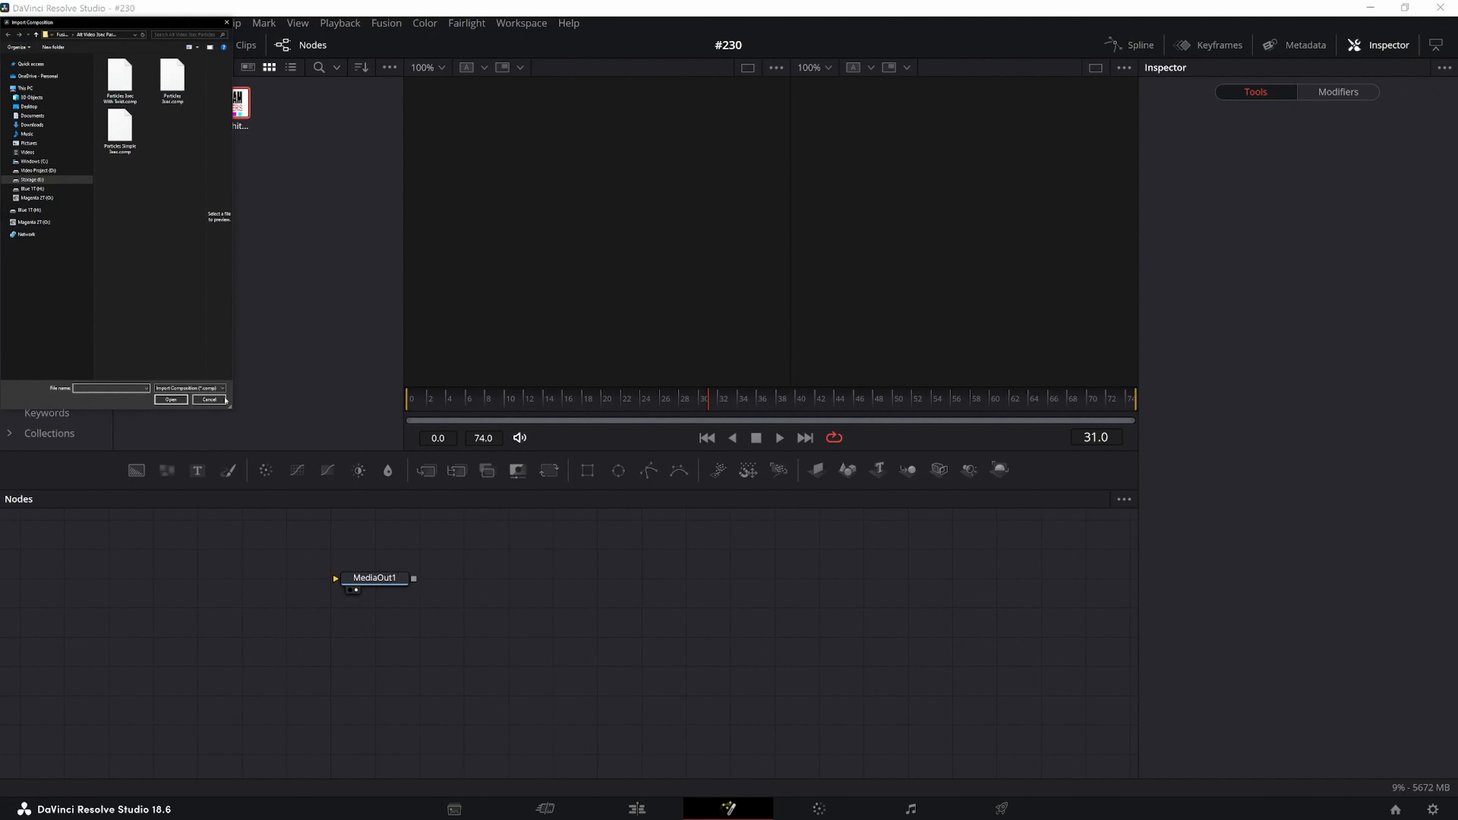
{"action": "left_click", "coordinate": [117, 82]}
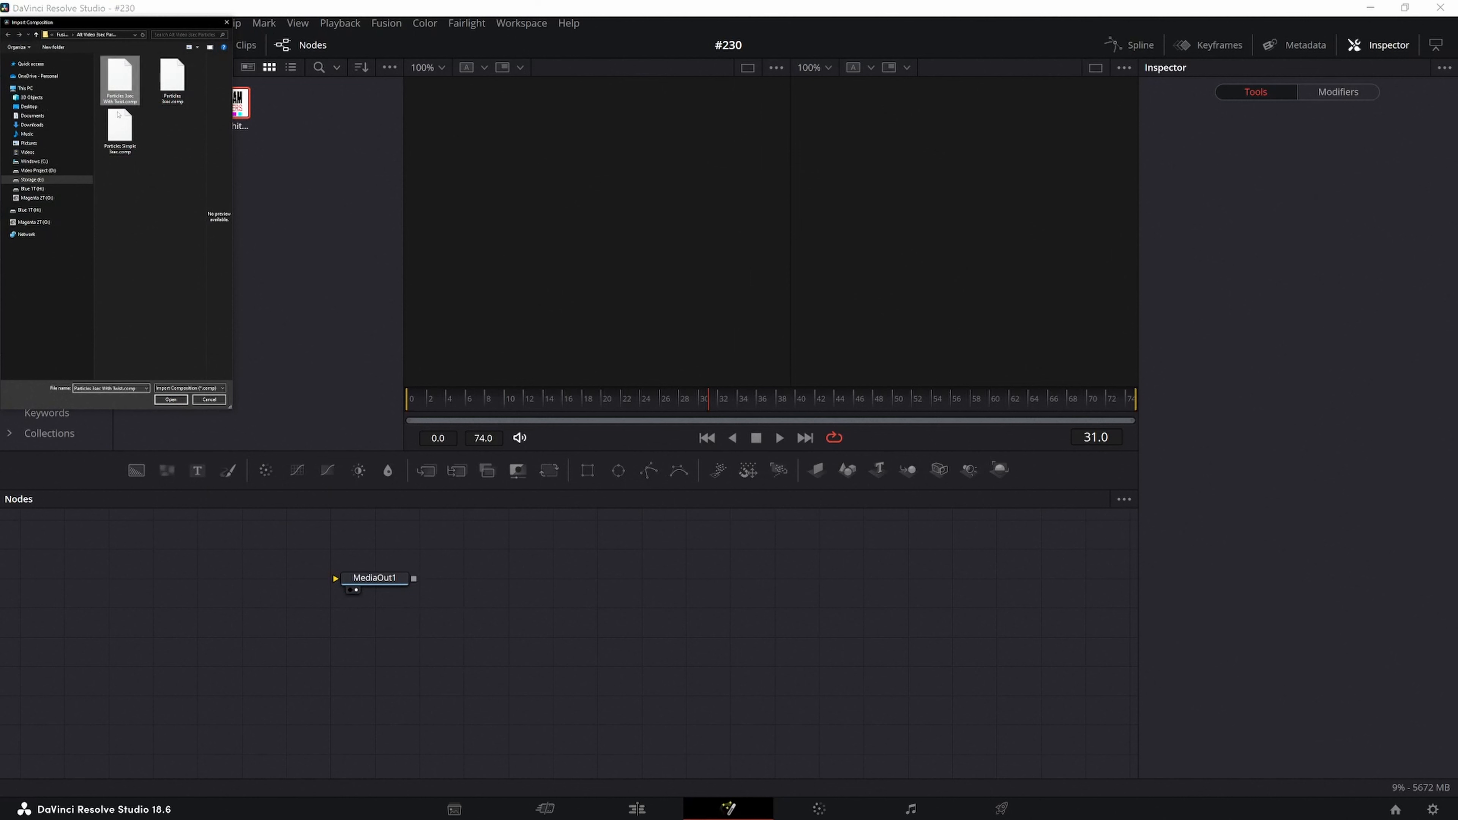
{"action": "left_click", "coordinate": [171, 401]}
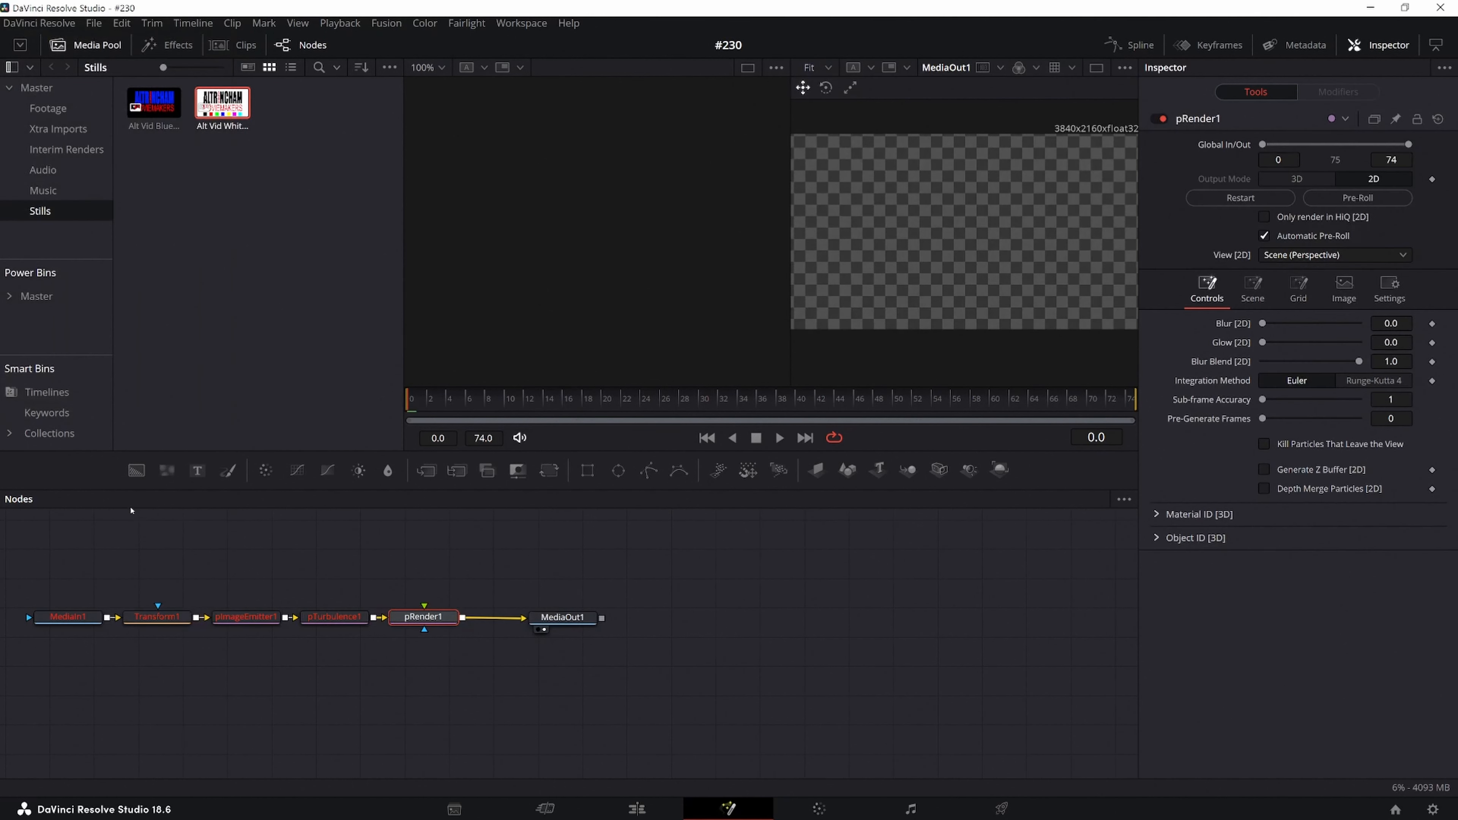
Shift the imported node chain along the graph, disconnect MediaIn1 from Transform1 and delete the MediaIn1 node.
{"action": "left_click_drag", "start_coordinate": [74, 569], "coordinate": [572, 688]}
{"action": "left_click_drag", "start_coordinate": [565, 619], "coordinate": [831, 620]}
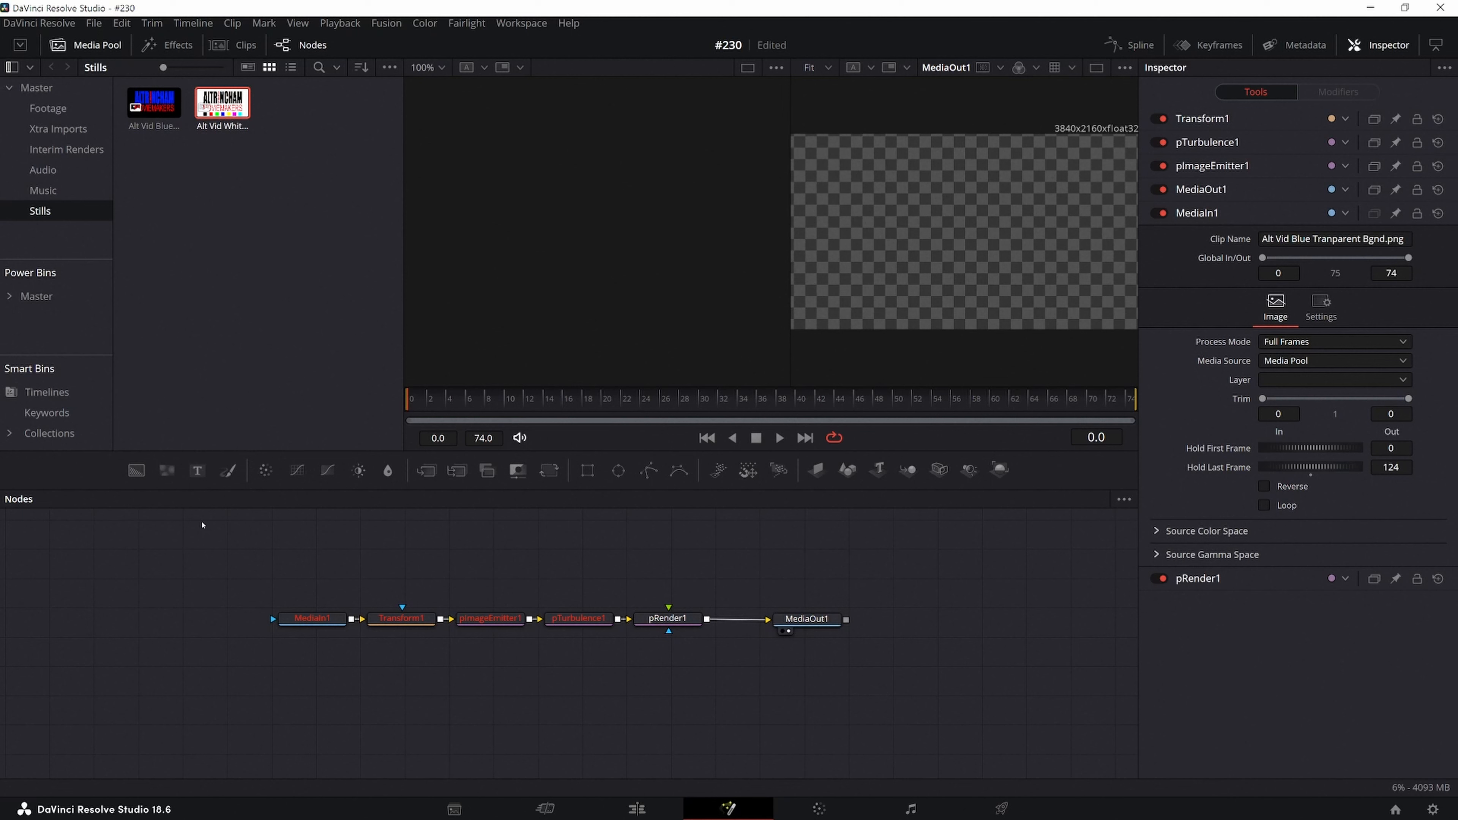
{"action": "mouse_move", "coordinate": [305, 631]}
{"action": "left_click_drag", "start_coordinate": [308, 624], "coordinate": [174, 614]}
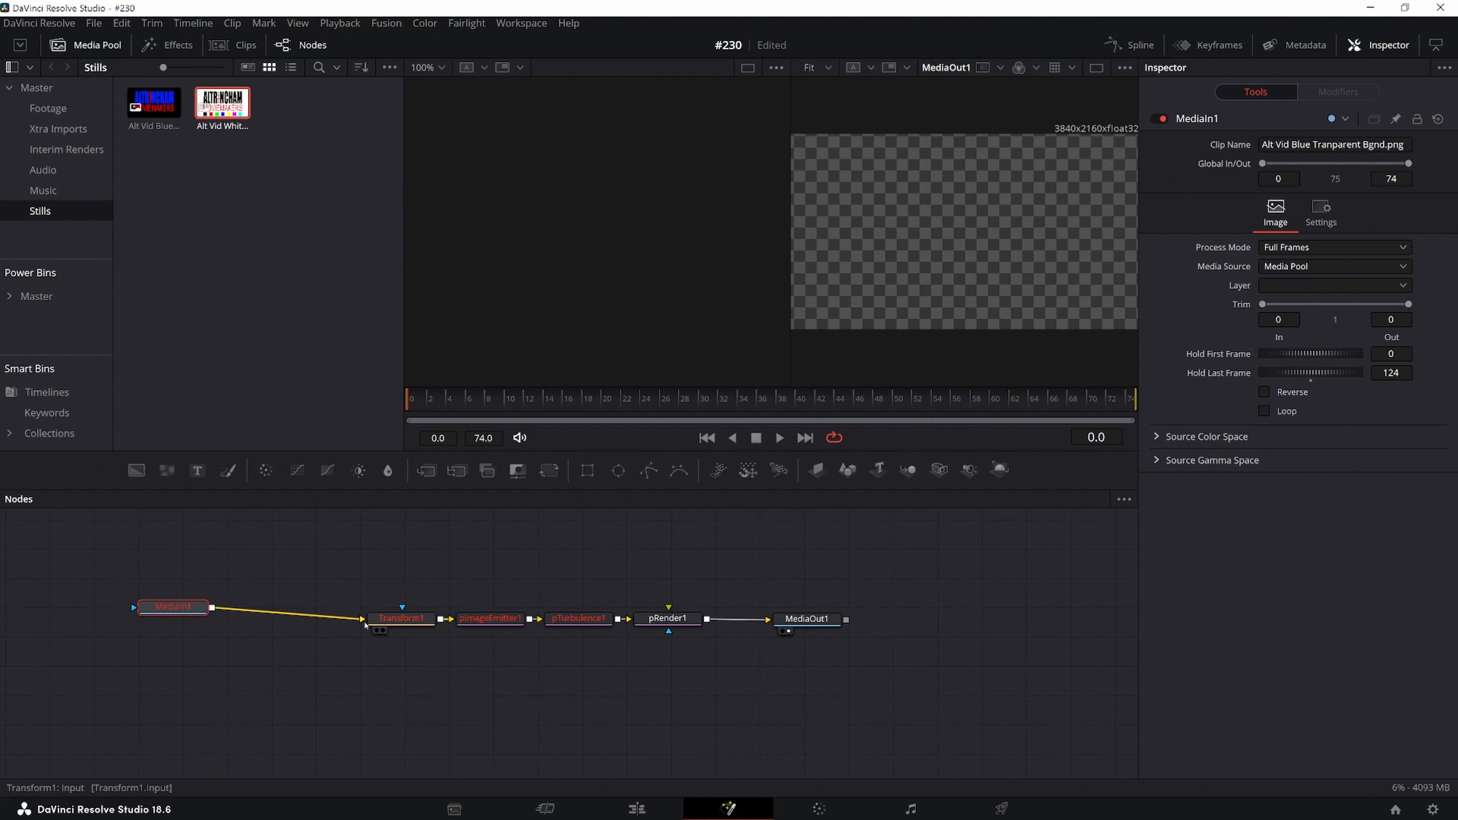
{"action": "left_click_drag", "start_coordinate": [361, 619], "coordinate": [240, 613]}
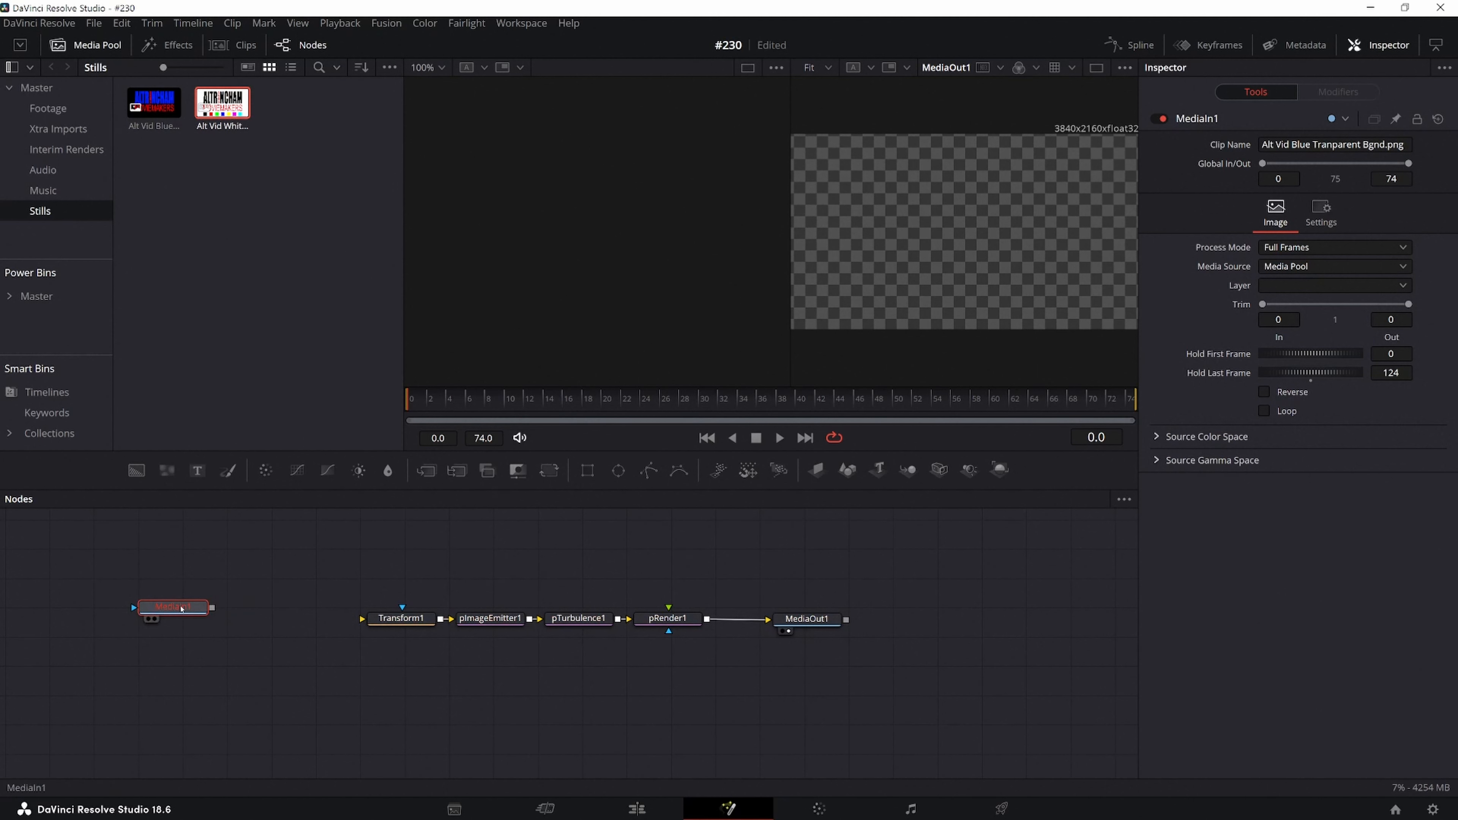
{"action": "key", "text": "Delete"}
Add Alt Vid White Bgnd.png as the new media input, connect it to Transform1 and display Transform1 in the first viewer.
{"action": "left_click_drag", "start_coordinate": [238, 108], "coordinate": [244, 632]}
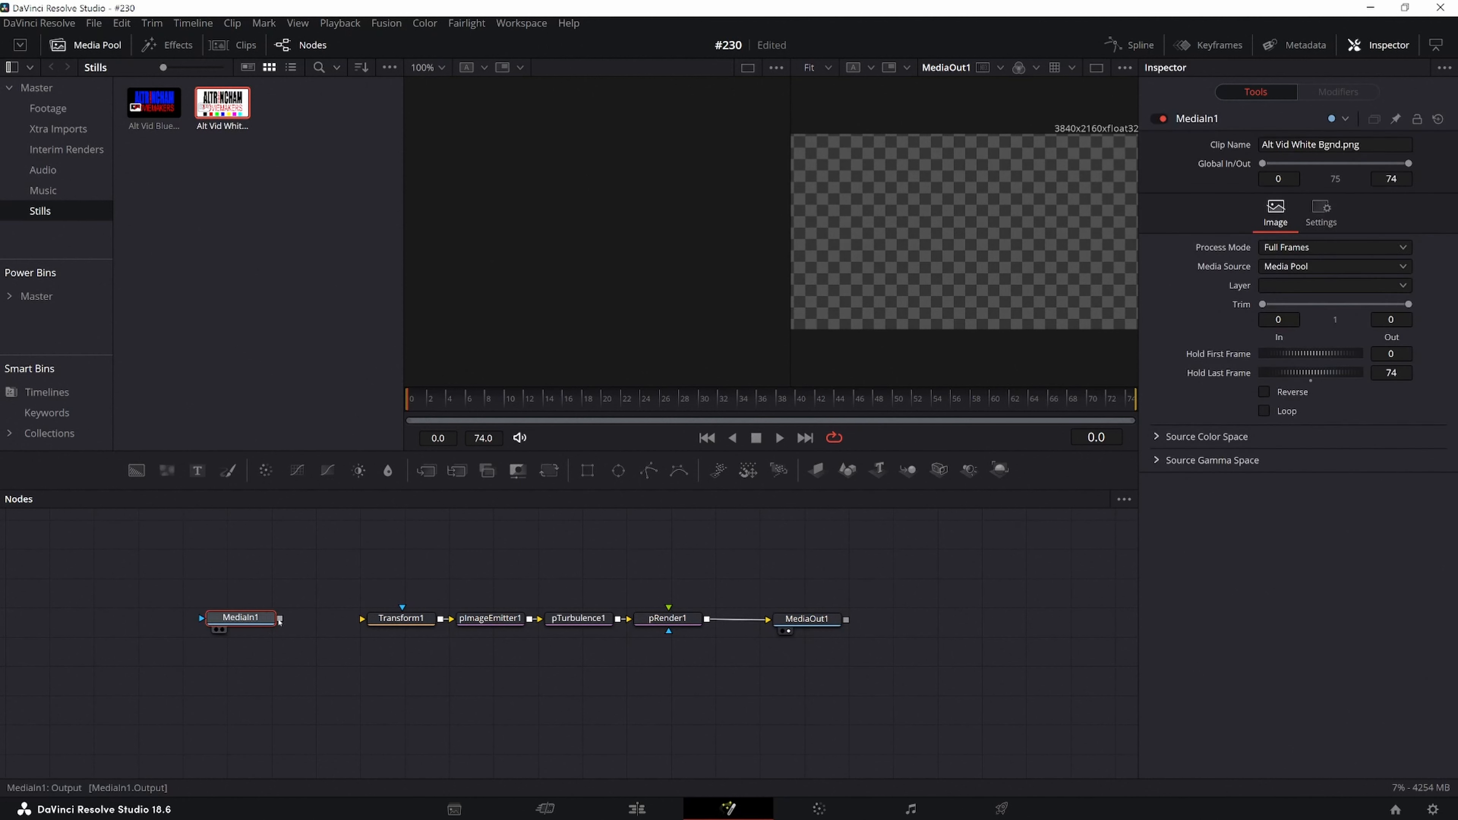
{"action": "left_click_drag", "start_coordinate": [280, 620], "coordinate": [369, 622]}
{"action": "left_click_drag", "start_coordinate": [249, 618], "coordinate": [289, 618]}
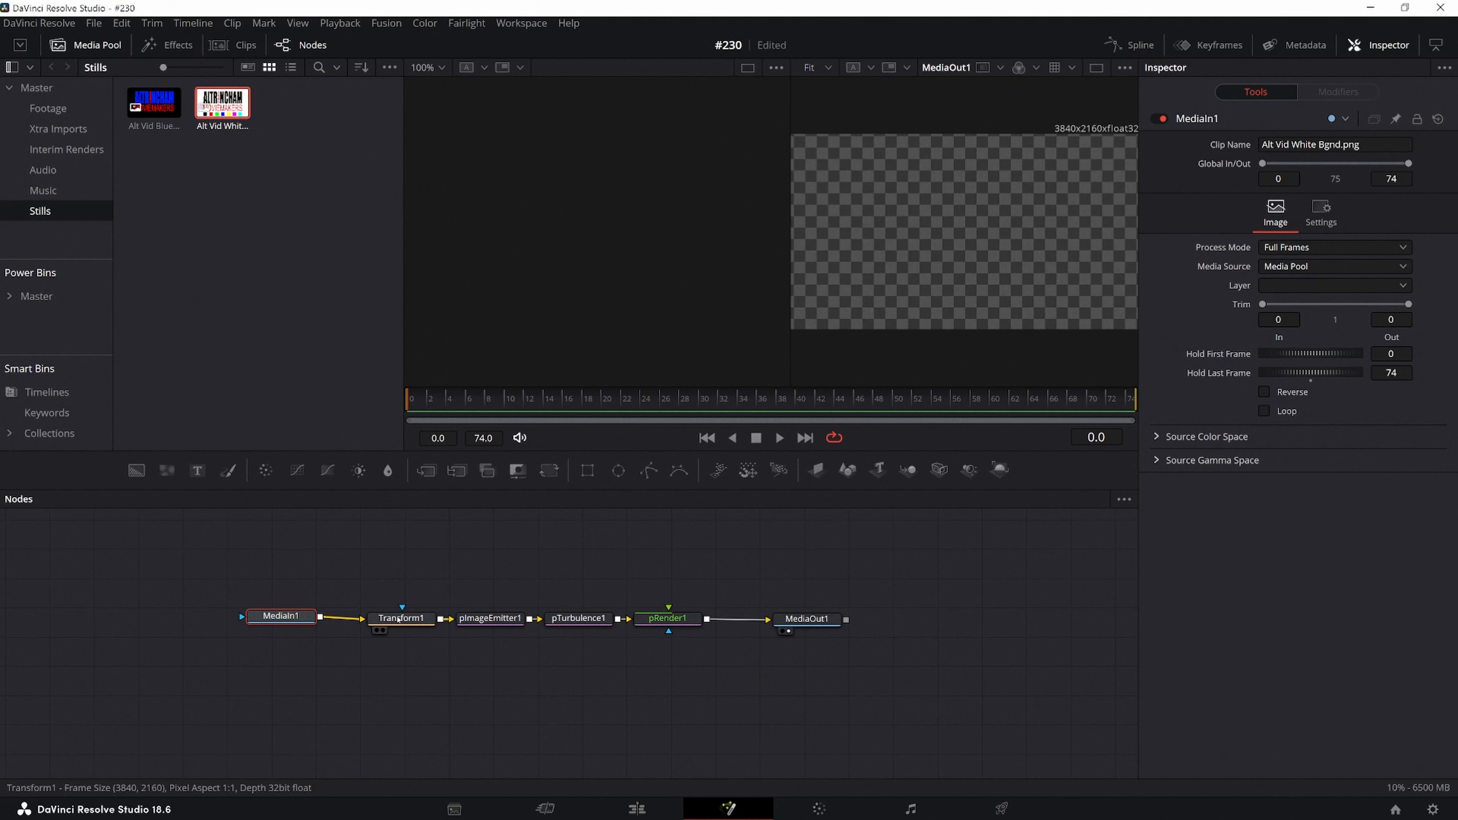
{"action": "mouse_move", "coordinate": [398, 620]}
{"action": "key", "text": "1"}
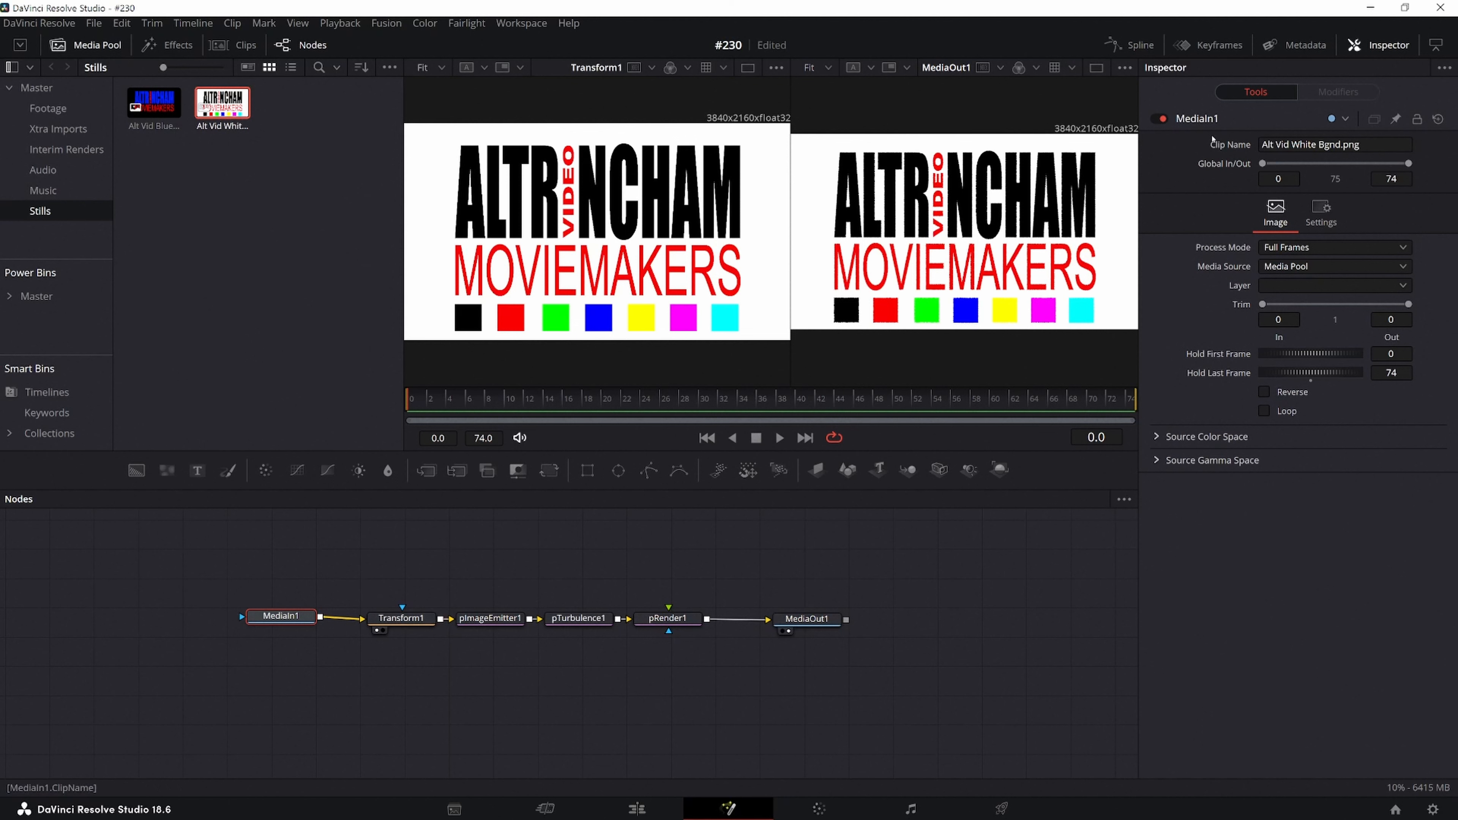
Set the Transform1 node's size to 0.5.
{"action": "left_click", "coordinate": [406, 624]}
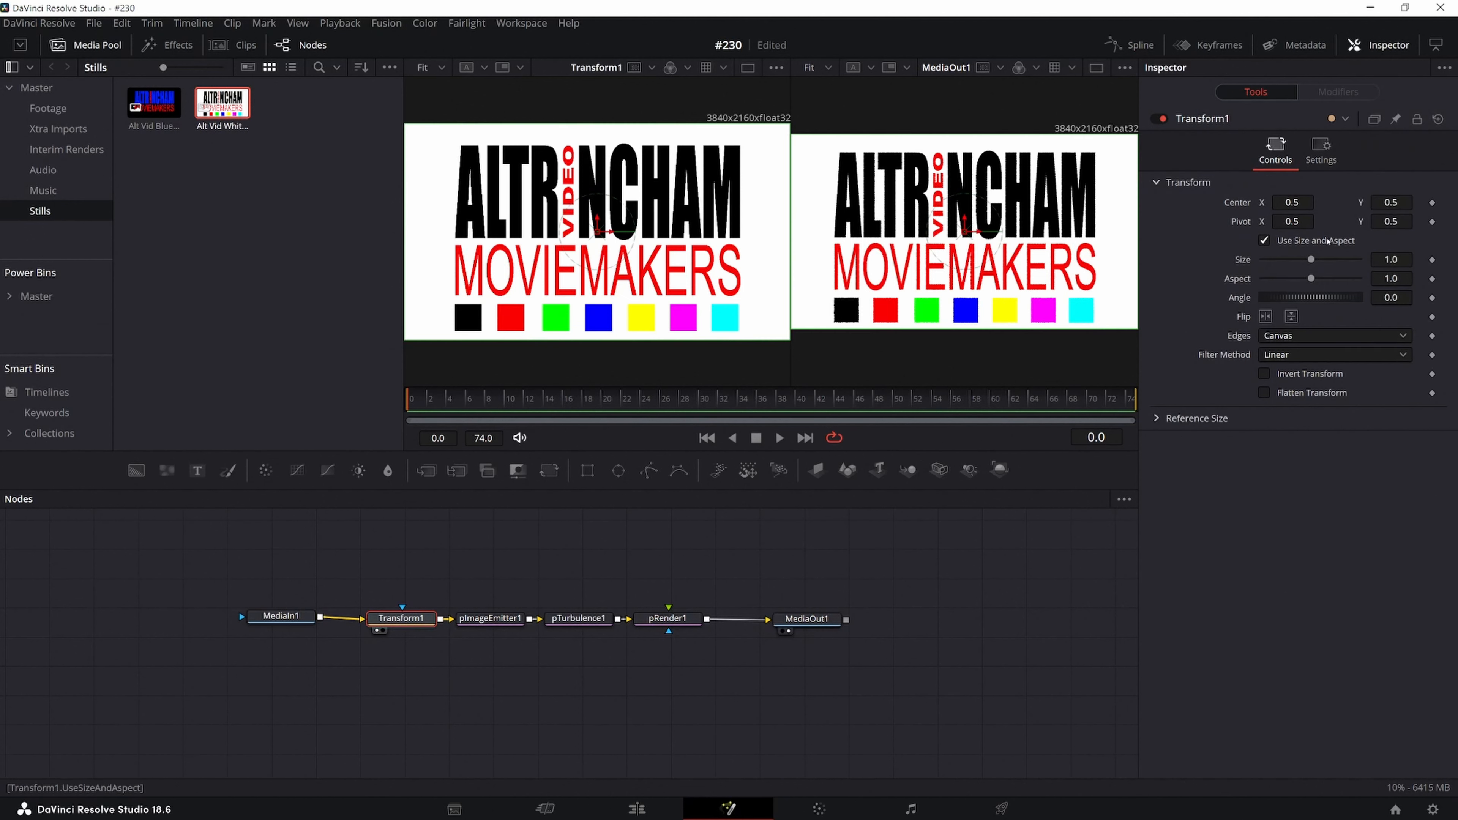
{"action": "left_click_drag", "start_coordinate": [1312, 261], "coordinate": [1289, 261]}
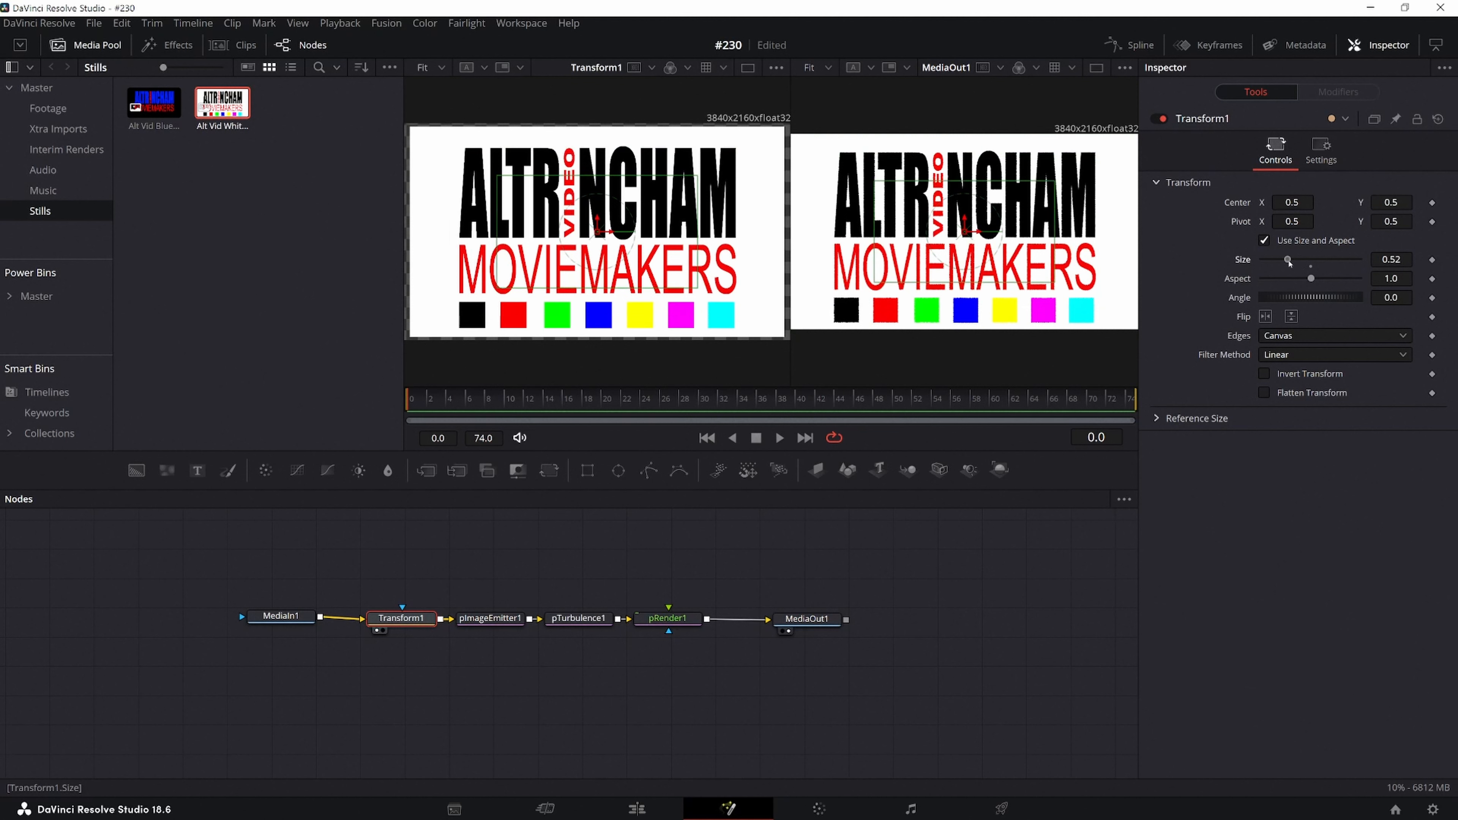
{"action": "left_click_drag", "start_coordinate": [1289, 263], "coordinate": [1288, 265]}
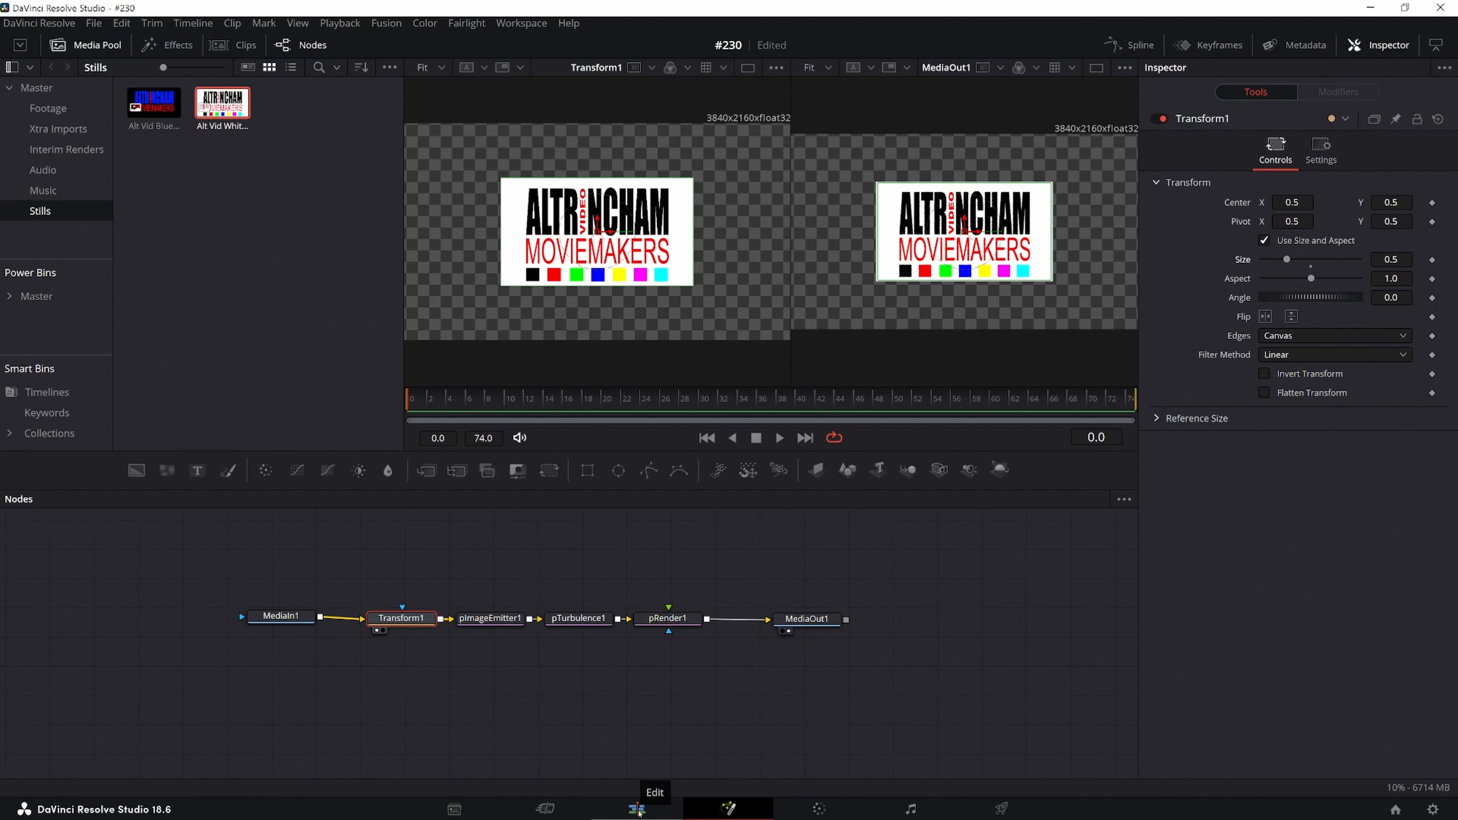
On the Edit page, move the Alt Vid White Bgnd.png clip up to Video 2 and nudge it two frames later.
{"action": "left_click", "coordinate": [637, 809]}
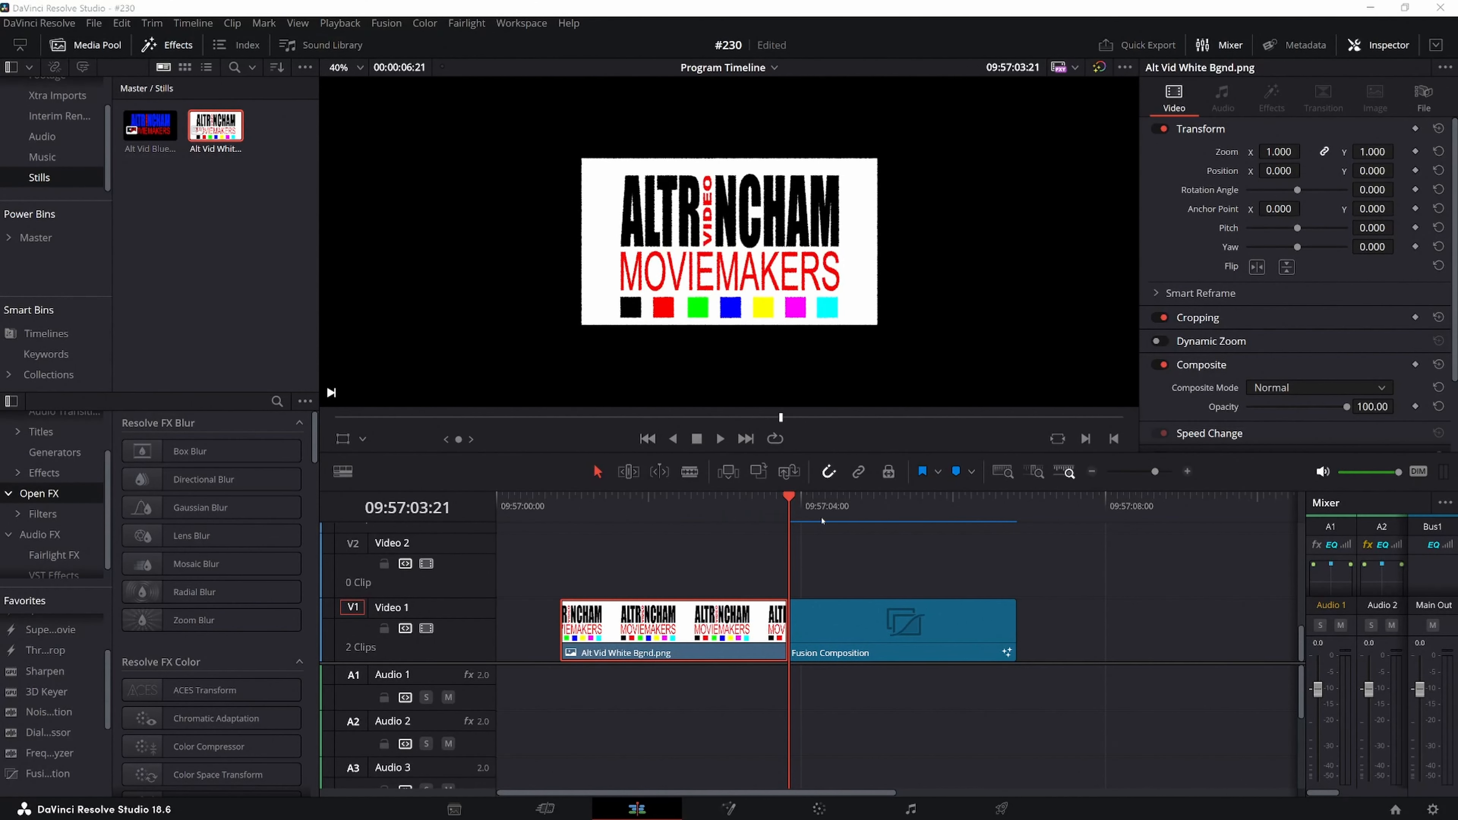
{"action": "left_click_drag", "start_coordinate": [594, 658], "coordinate": [594, 596]}
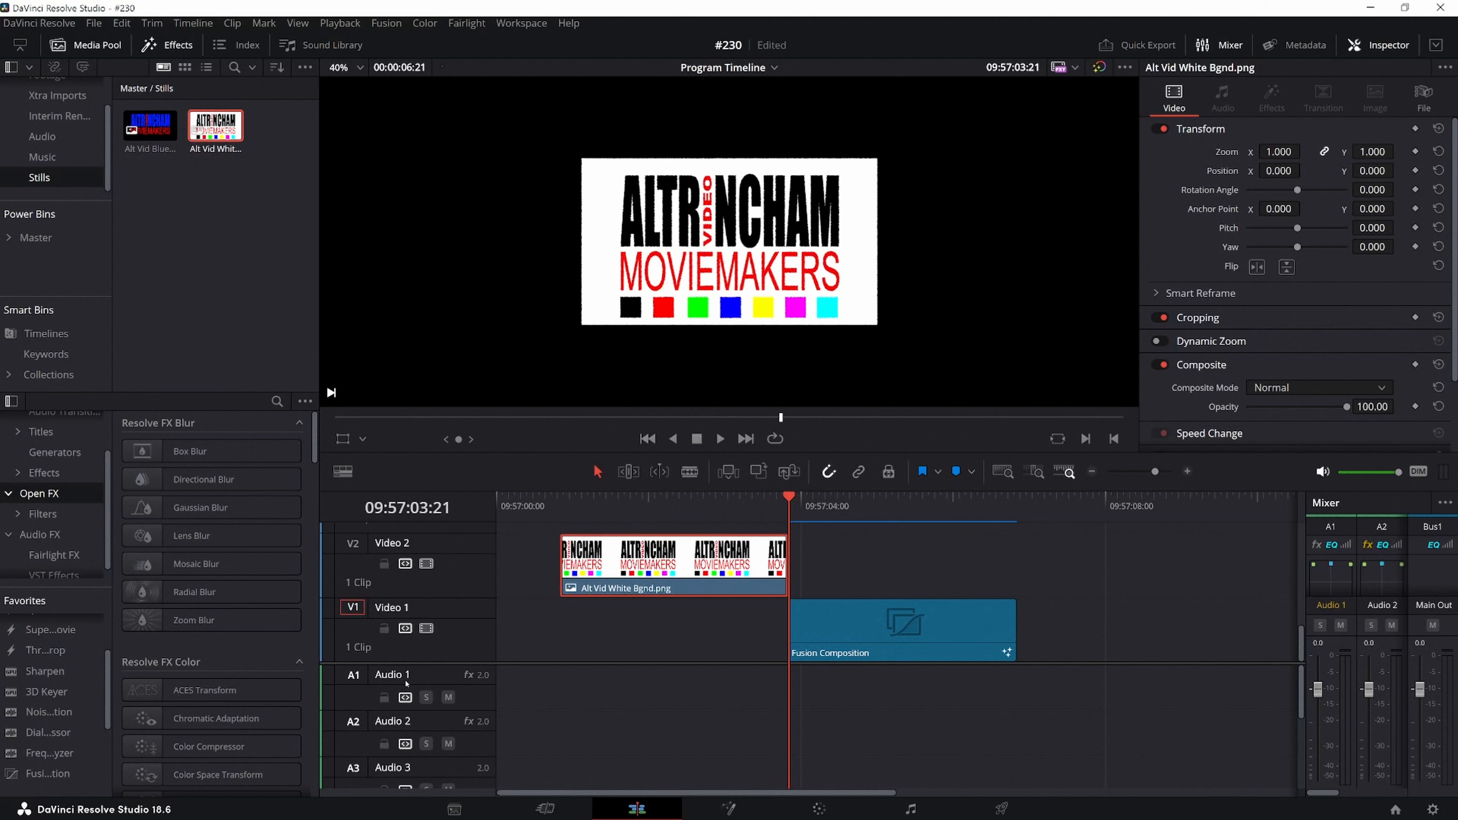
{"action": "key", "text": "period"}
{"action": "key", "text": "period"}
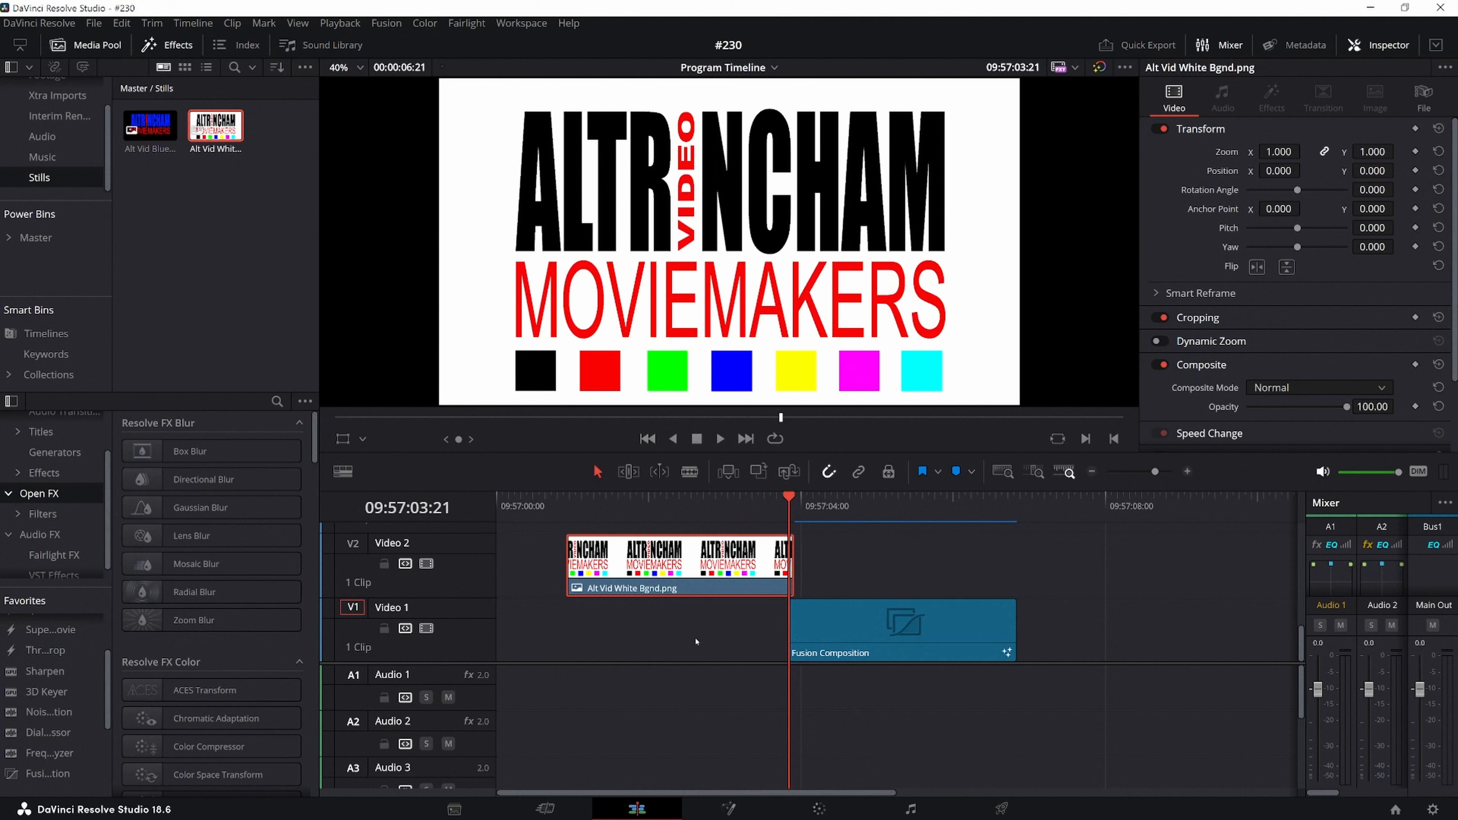
{"action": "key", "text": "ctrl+equal"}
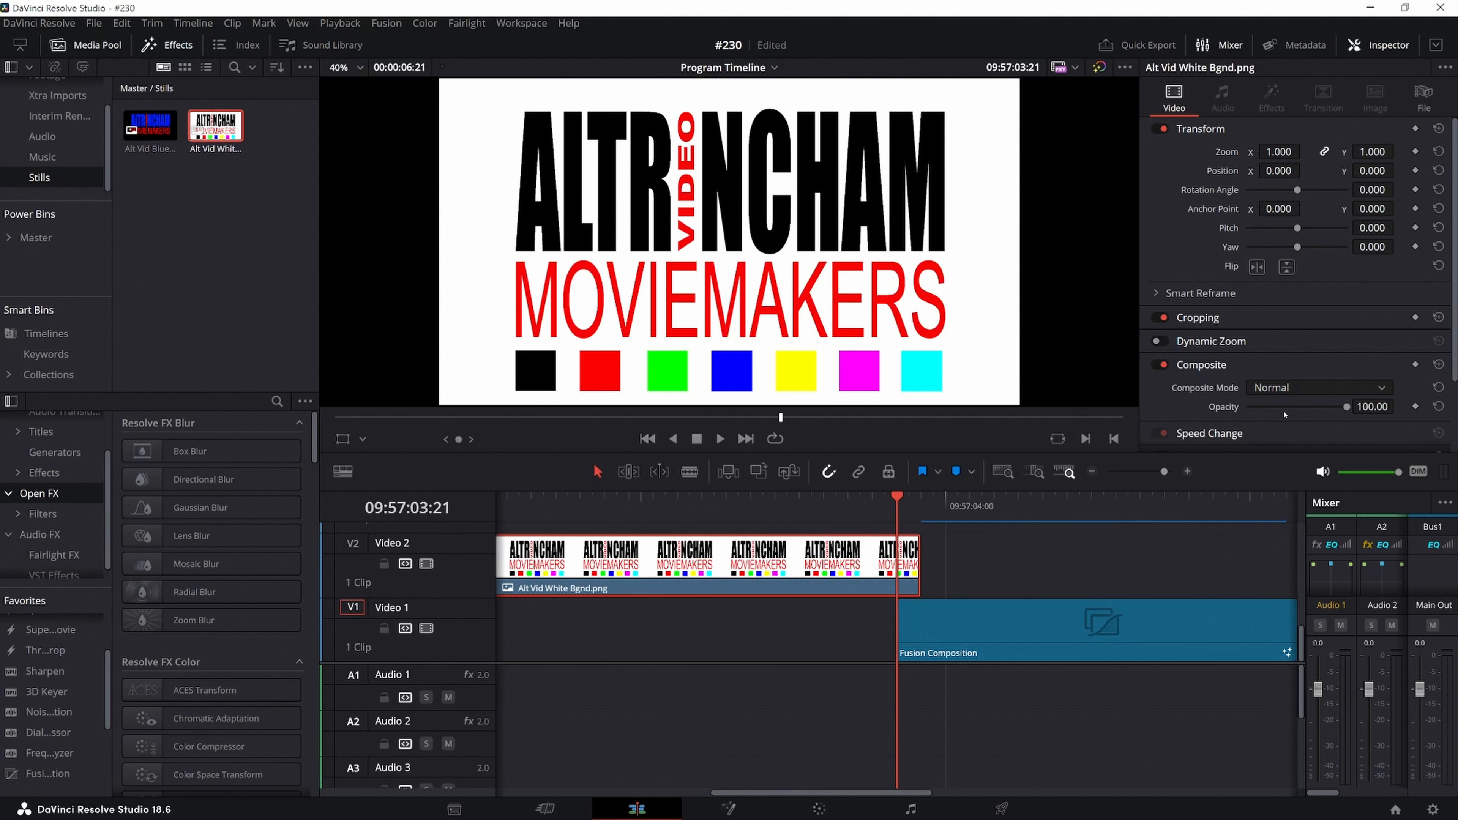
With its opacity lowered to 51.15, scale the Alt Vid White Bgnd.png clip to zoom 0.510, and lower its opacity to 0 for comparison.
{"action": "left_click_drag", "start_coordinate": [1347, 408], "coordinate": [1300, 412]}
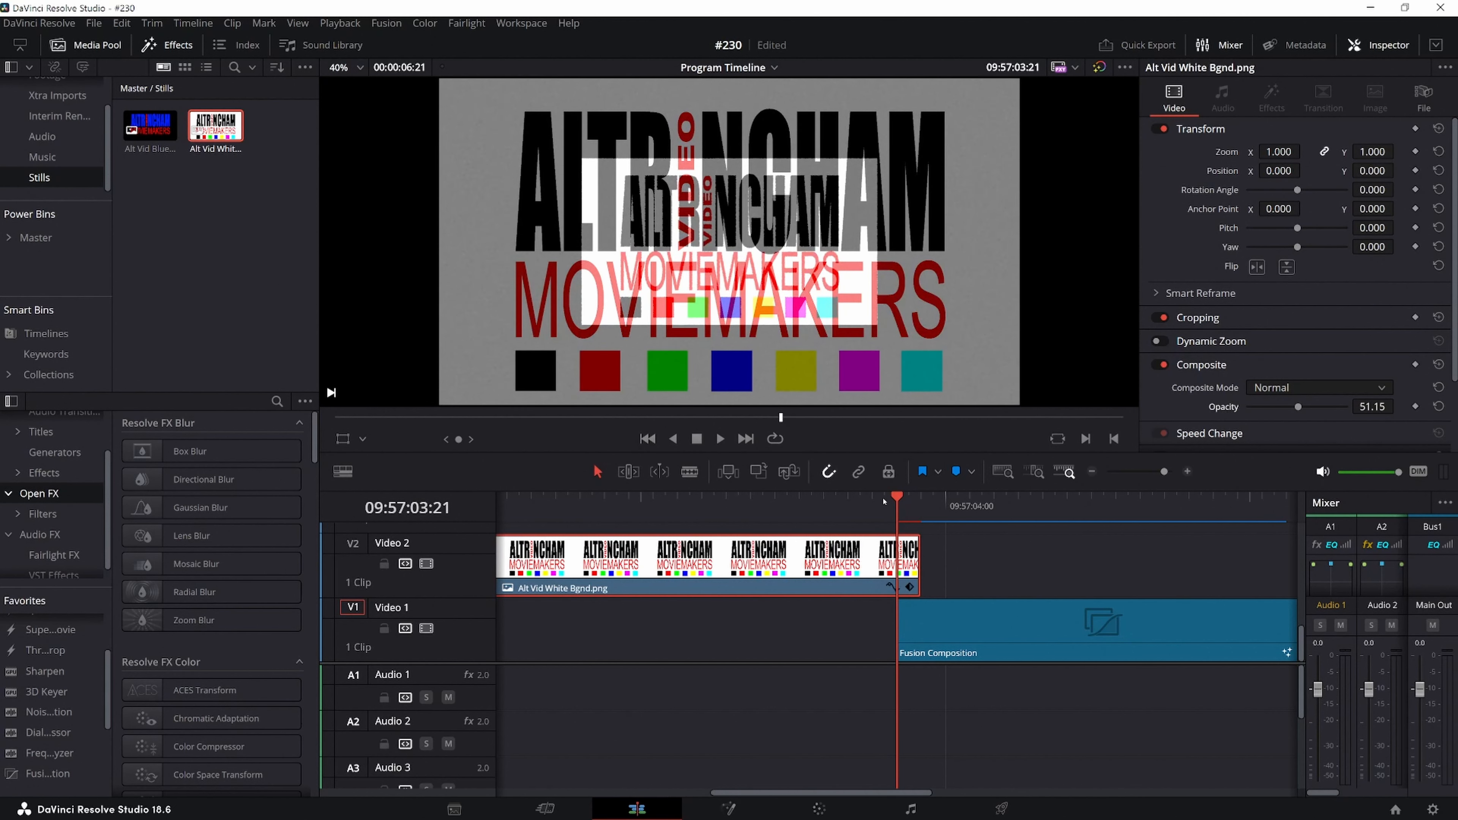
{"action": "left_click_drag", "start_coordinate": [1283, 152], "coordinate": [1257, 153]}
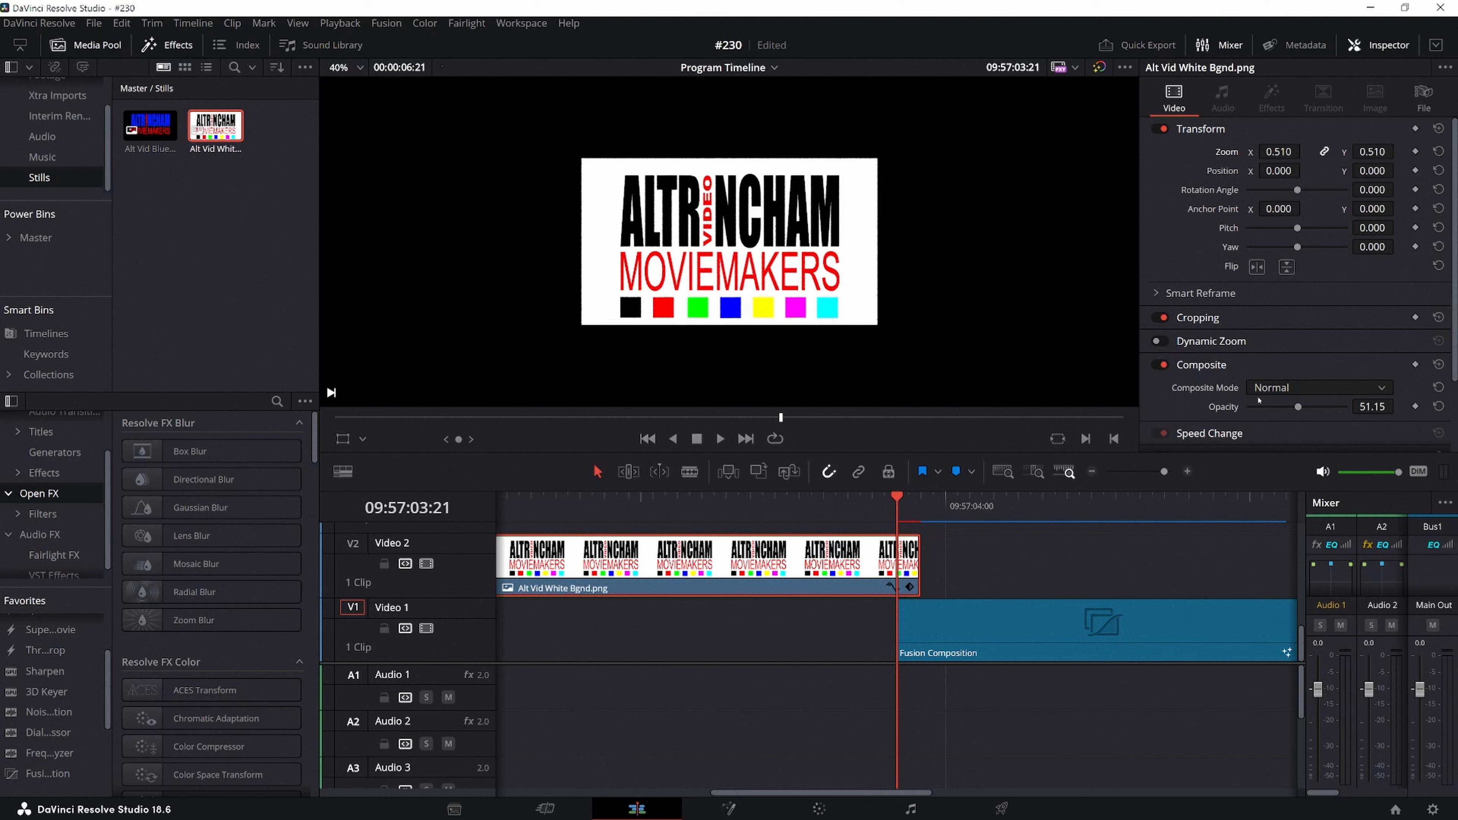
{"action": "left_click_drag", "start_coordinate": [1298, 408], "coordinate": [1073, 379]}
{"action": "left_click_drag", "start_coordinate": [1392, 388], "coordinate": [1191, 385]}
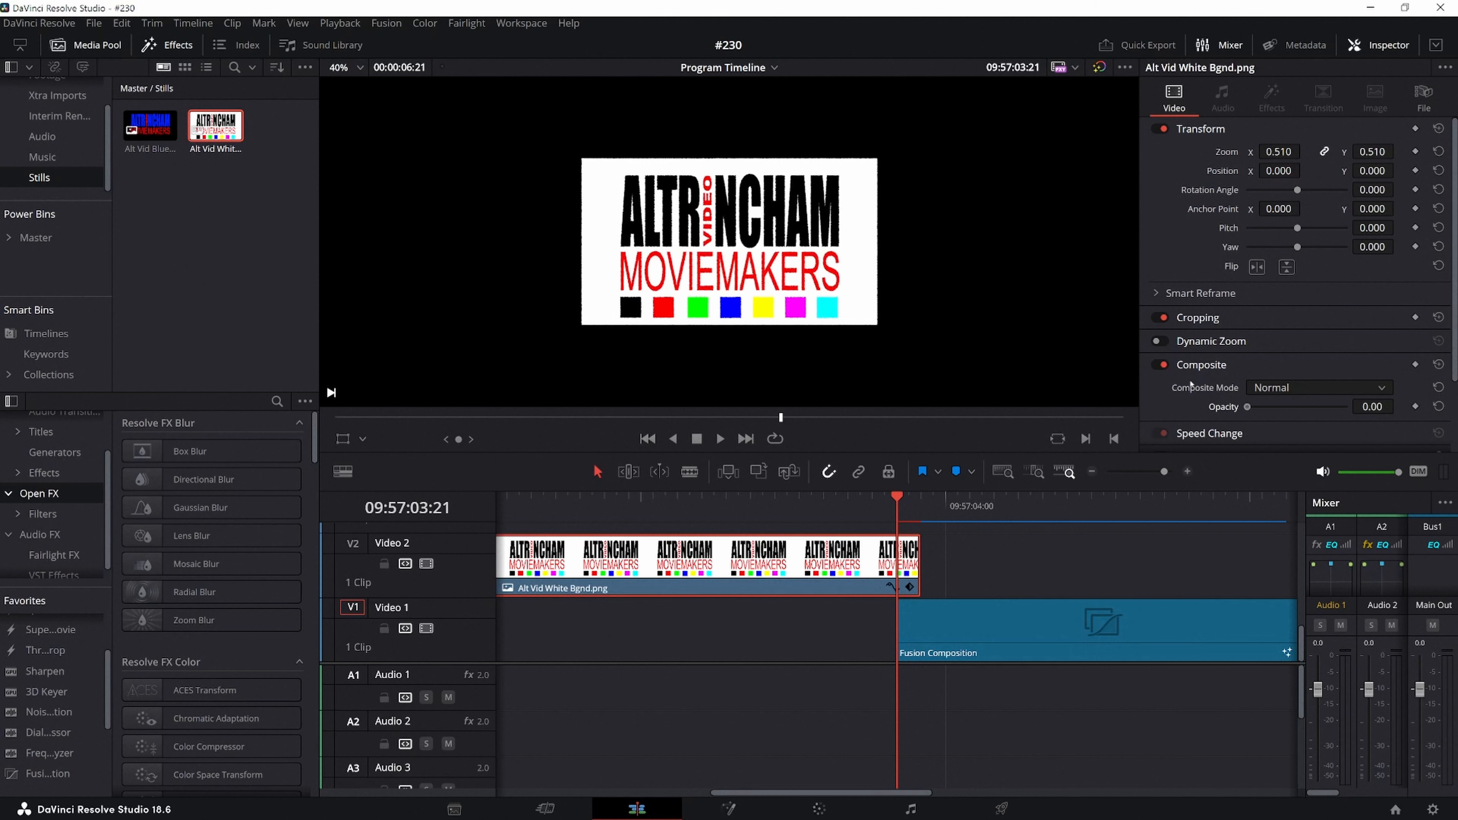
Reset the Alt Vid White Bgnd.png clip's opacity to 100 and move it down to Video 1, directly before the Fusion Composition.
{"action": "double_click", "coordinate": [1247, 407]}
{"action": "left_click_drag", "start_coordinate": [846, 562], "coordinate": [830, 621]}
Go frame by frame back and forth across the cut between Alt Vid White Bgnd.png and the Fusion Composition to examine the size match.
{"action": "left_click", "coordinate": [798, 501]}
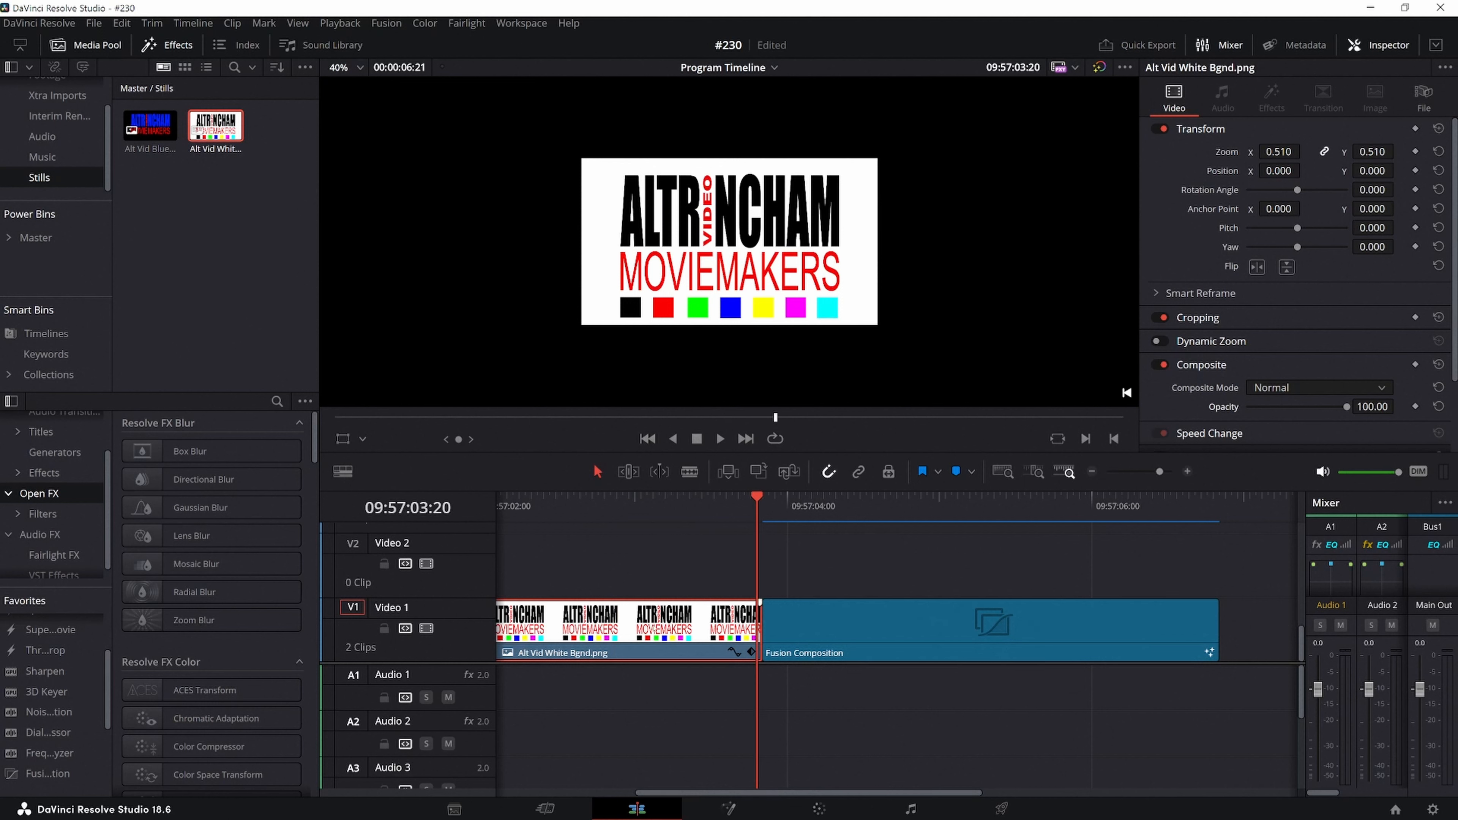
{"action": "key", "text": "Right"}
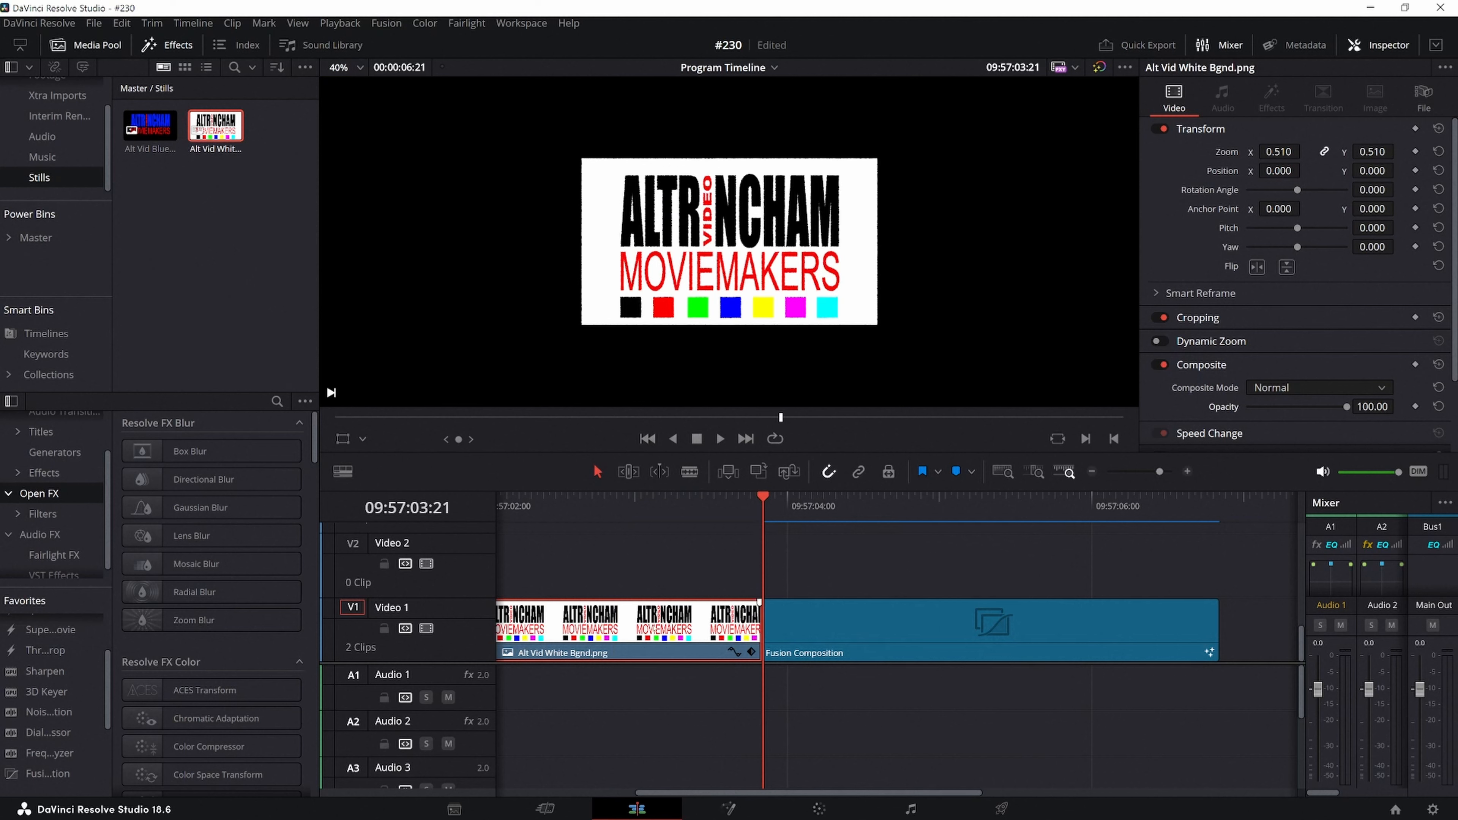
{"action": "key", "text": "Right"}
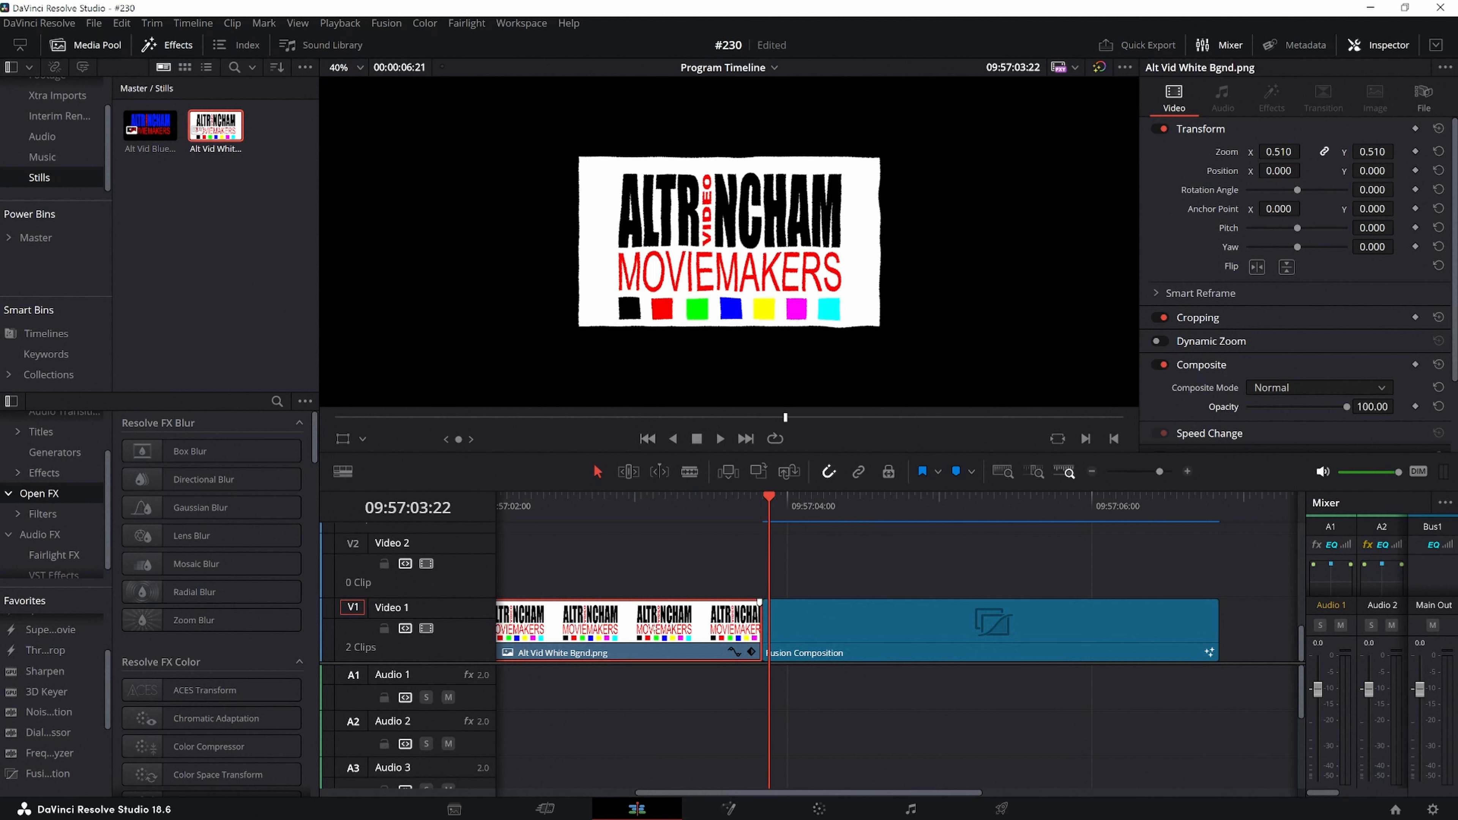
{"action": "key", "text": "Left"}
{"action": "key", "text": "Left"}
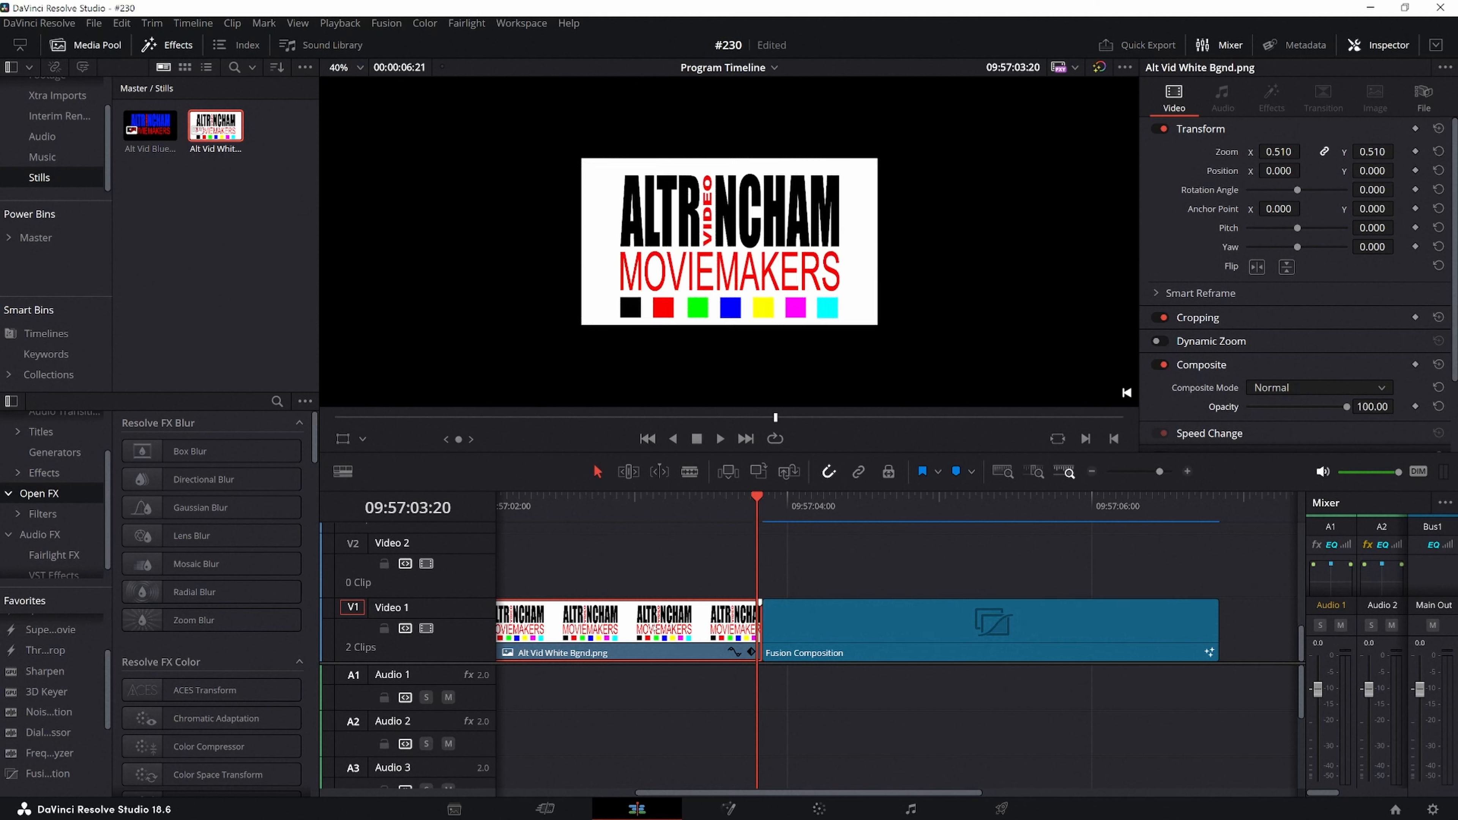
{"action": "key", "text": "Right"}
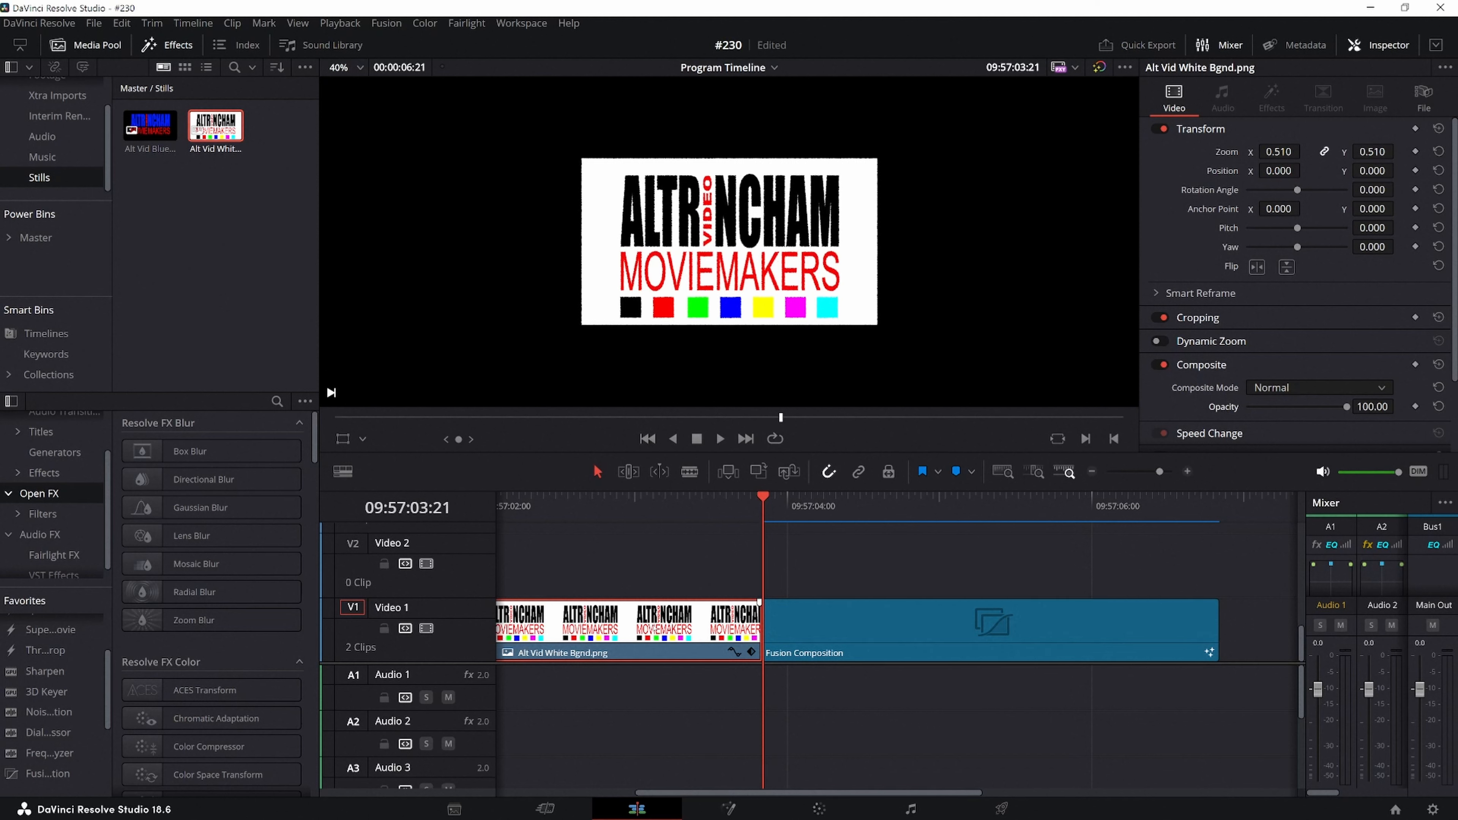
{"action": "key", "text": "Left"}
{"action": "key", "text": "Right"}
{"action": "key", "text": "Right"}
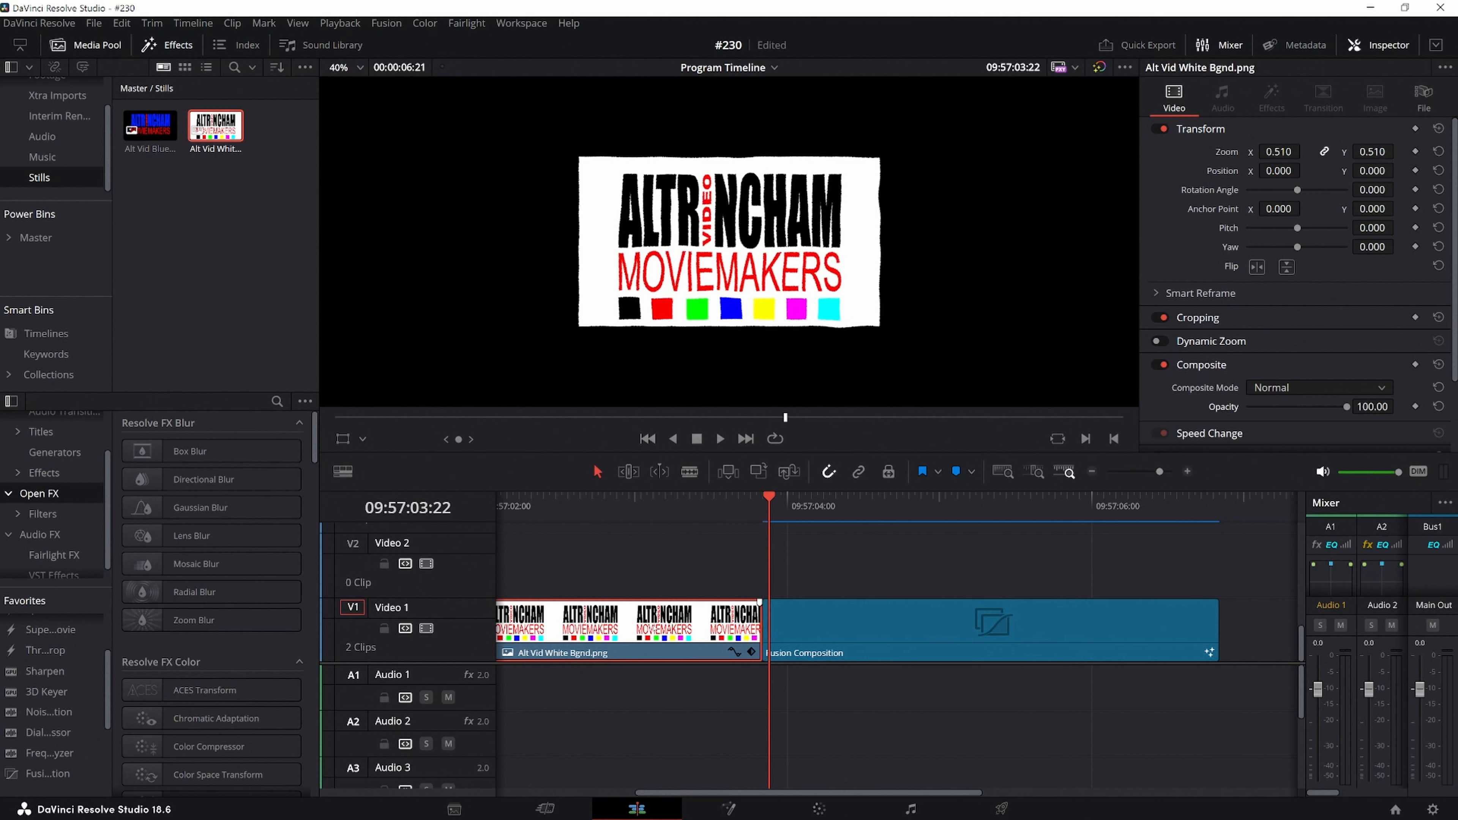
{"action": "key", "text": "Left"}
{"action": "key", "text": "Left"}
{"action": "key", "text": "Left"}
{"action": "key", "text": "Left"}
{"action": "key", "text": "Left"}
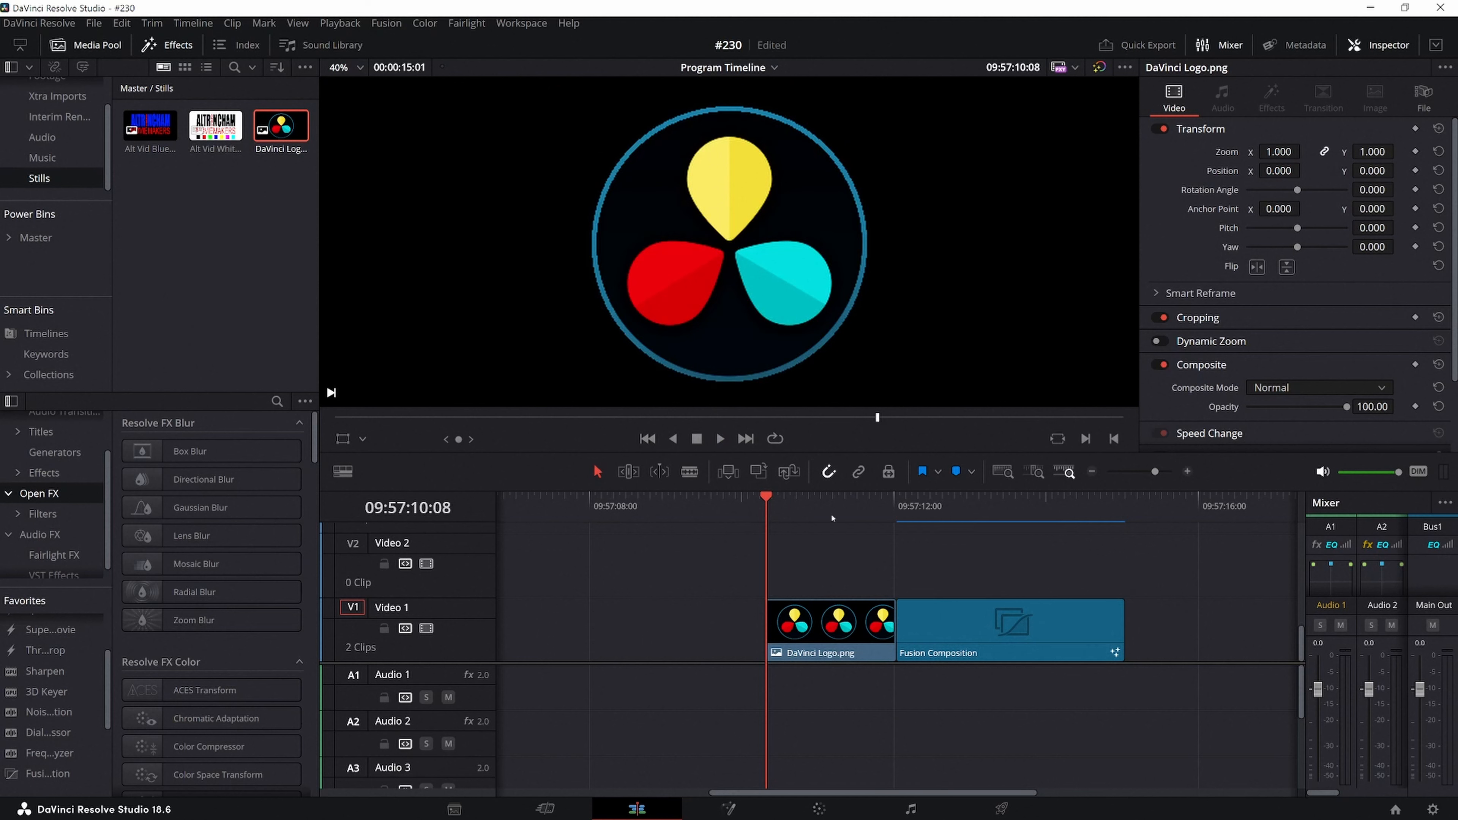
Inspect the DaVinci logo's Fusion Composition on the Fusion page at its first frame, and return to the Edit page.
{"action": "left_click", "coordinate": [985, 505]}
{"action": "left_click", "coordinate": [1011, 626]}
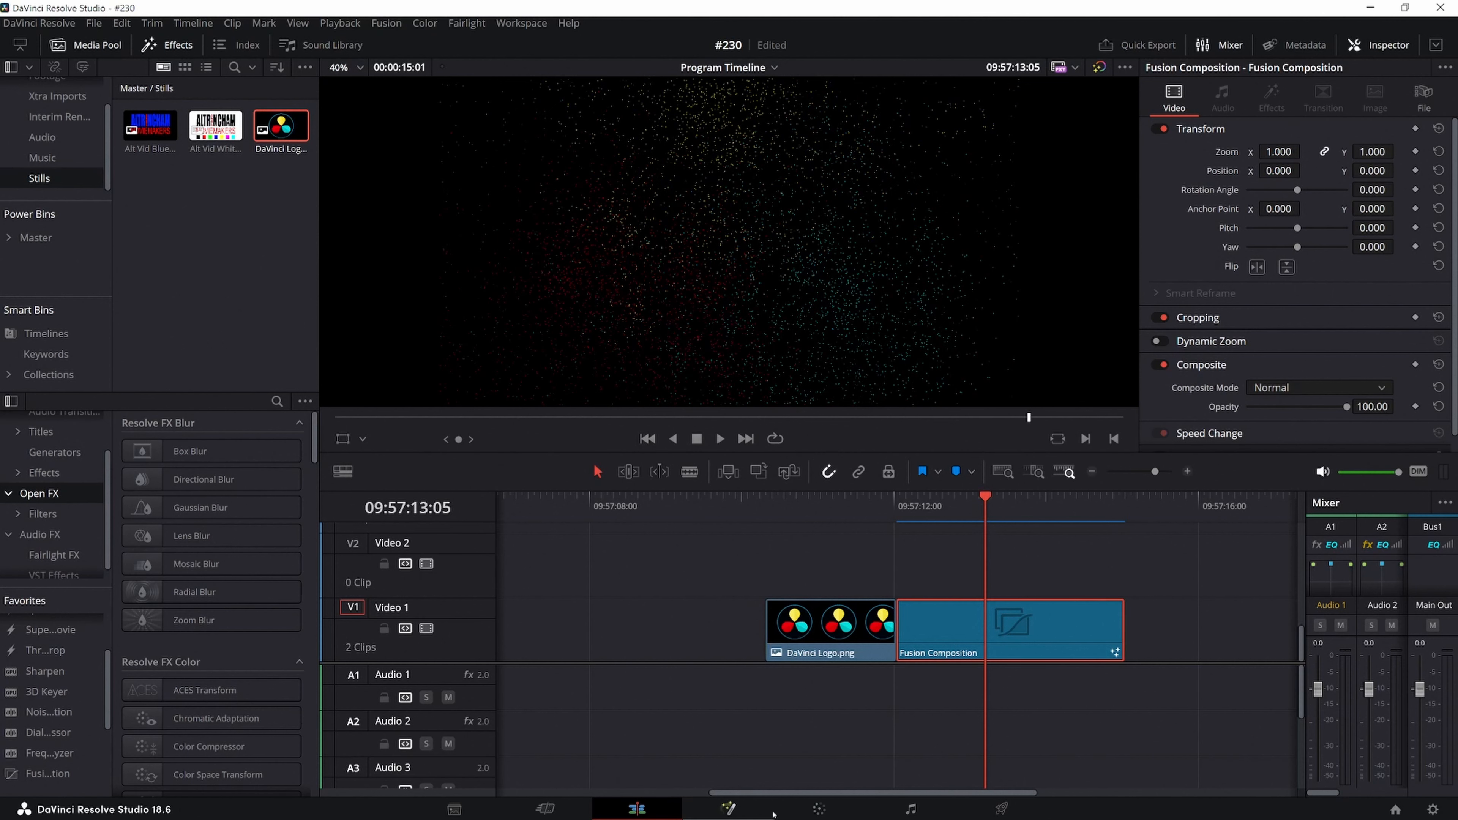
{"action": "left_click", "coordinate": [729, 809]}
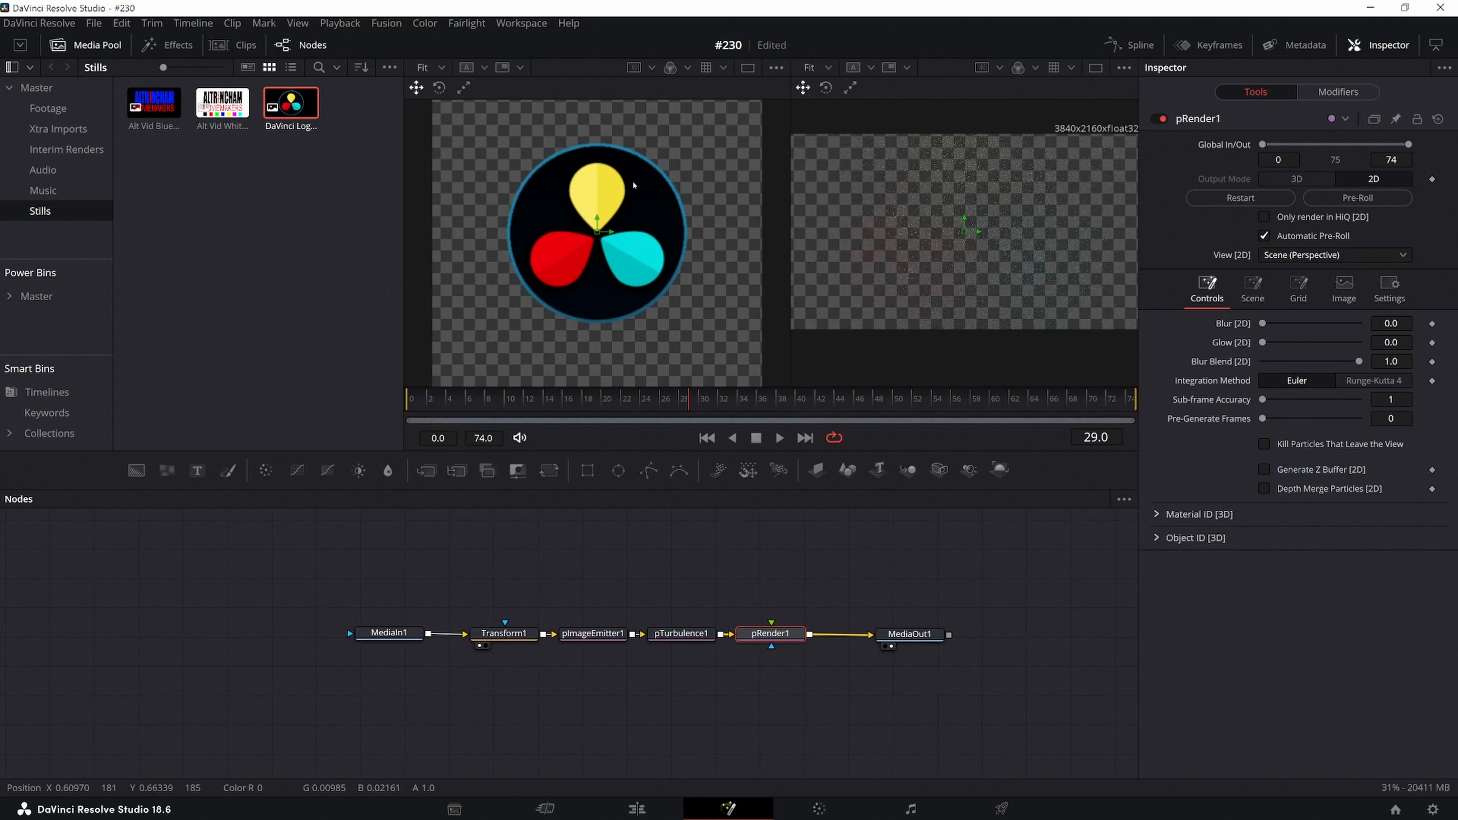
{"action": "left_click", "coordinate": [599, 401]}
{"action": "left_click_drag", "start_coordinate": [599, 401], "coordinate": [408, 401]}
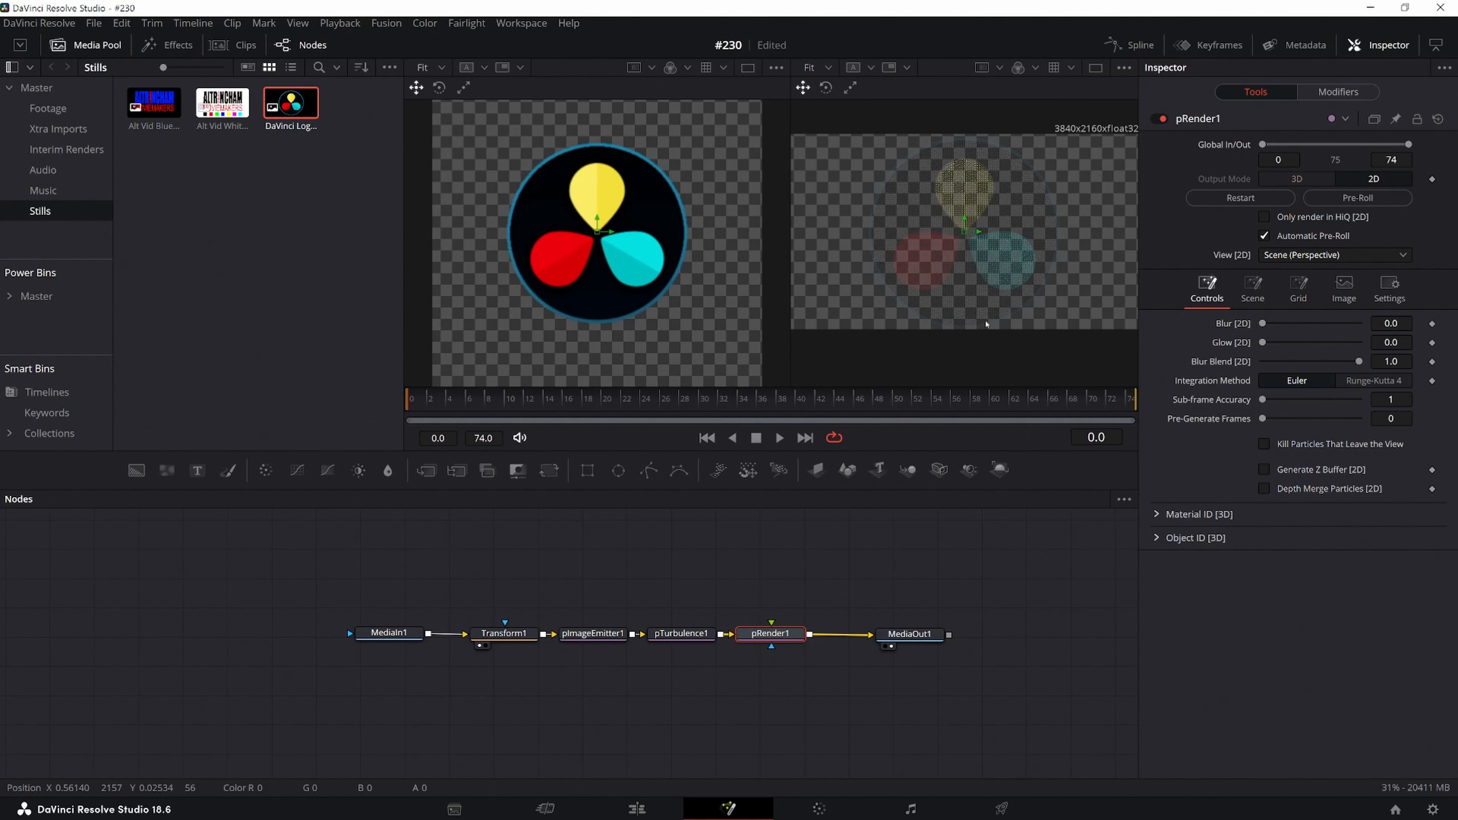
{"action": "key", "text": "shift+4"}
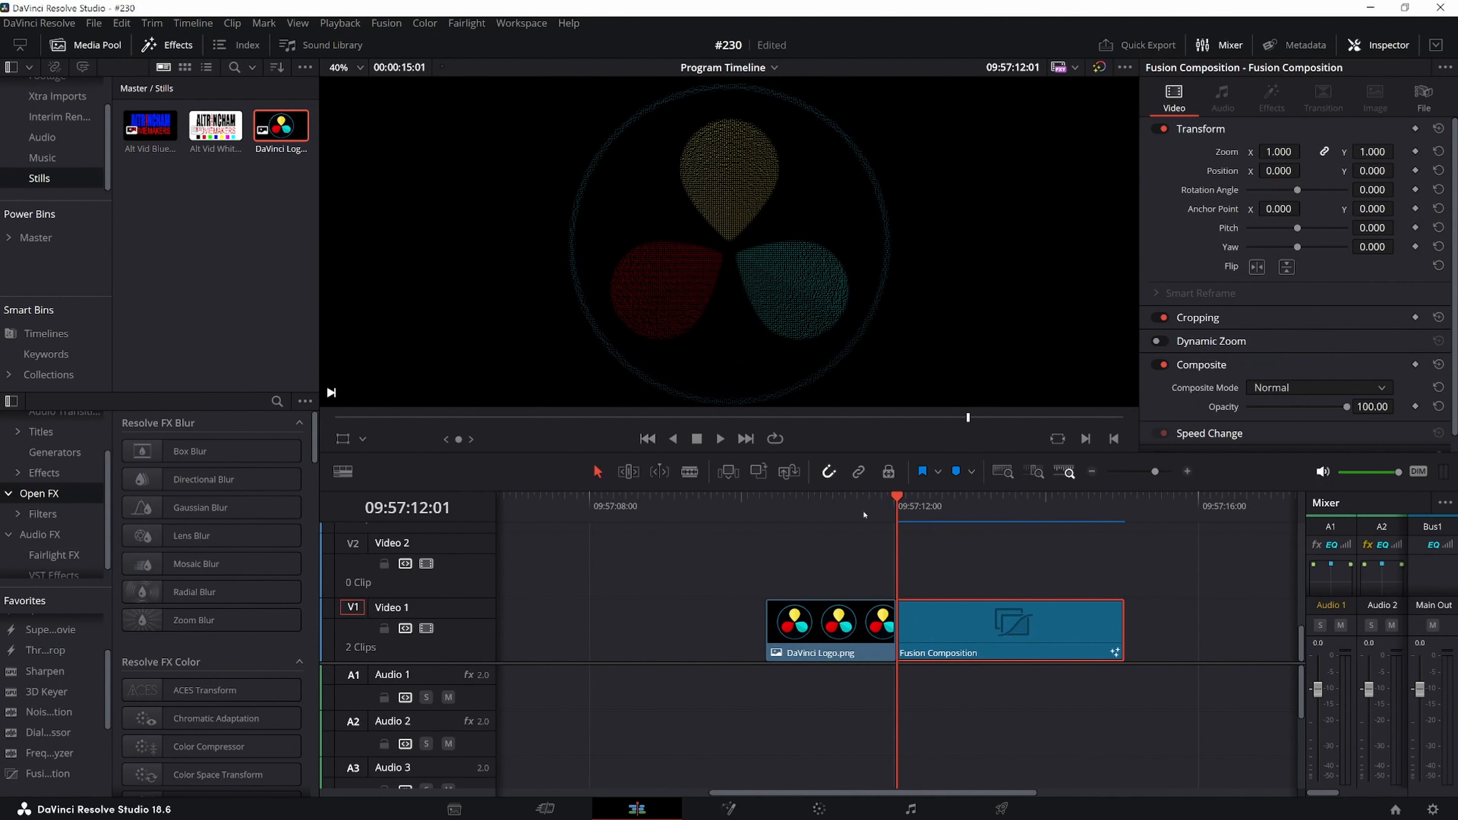
Examine frame by frame how the logo's size changes across the cut from DaVinci Logo.png to the Fusion Composition.
{"action": "left_click", "coordinate": [833, 517]}
{"action": "key", "text": "Left"}
{"action": "key", "text": "Left"}
{"action": "key", "text": "Left"}
{"action": "key", "text": "Left"}
{"action": "key", "text": "Right"}
{"action": "key", "text": "Right"}
{"action": "key", "text": "Right"}
{"action": "key", "text": "Right"}
{"action": "key", "text": "Right"}
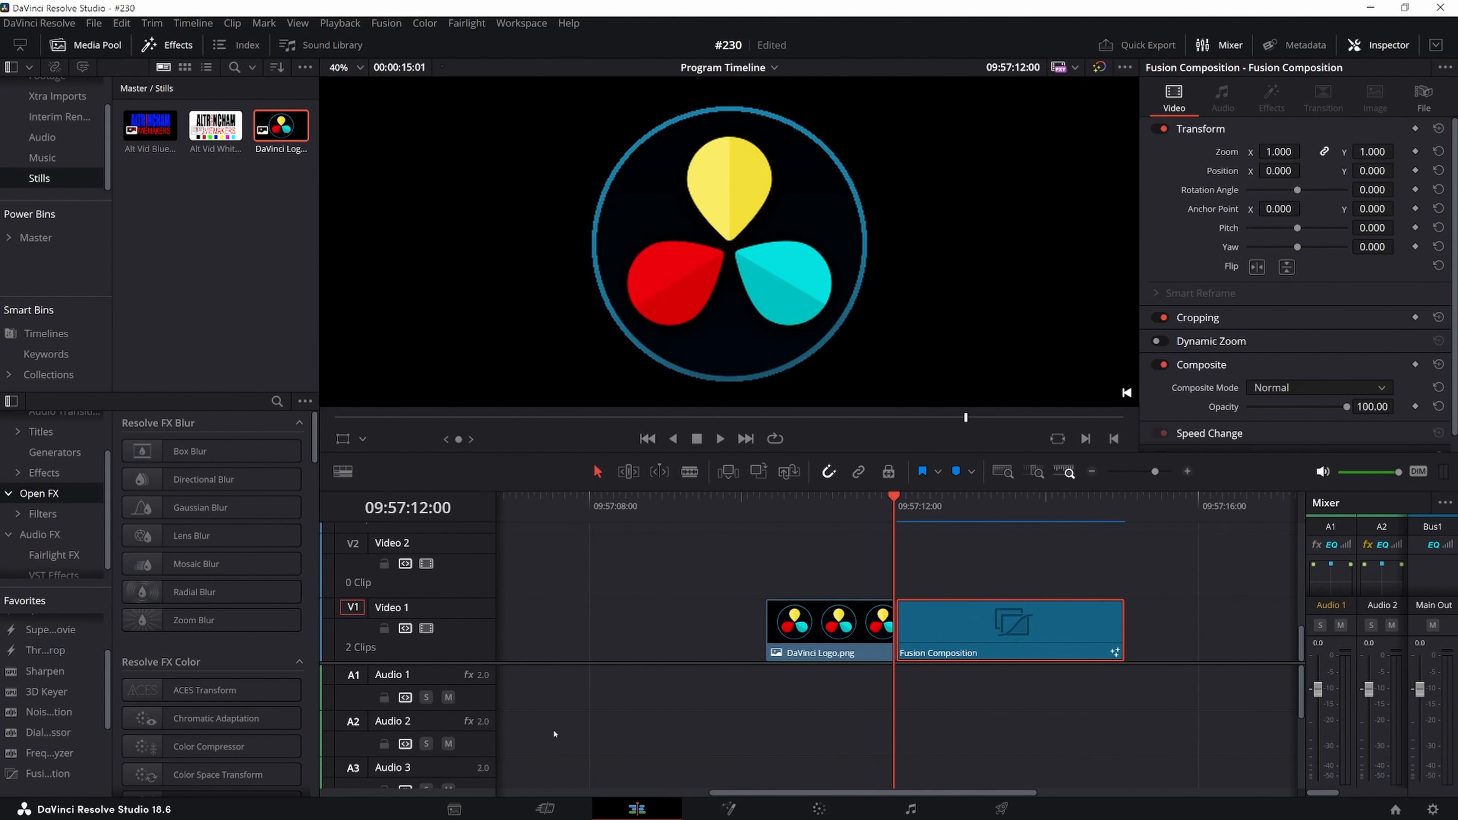
Set the DaVinci Logo.png clip's zoom to 1.160 and place it on Video 1 directly against the start of the Fusion Composition.
{"action": "key", "text": "Left"}
{"action": "key", "text": "Left"}
{"action": "left_click_drag", "start_coordinate": [1280, 152], "coordinate": [1305, 151]}
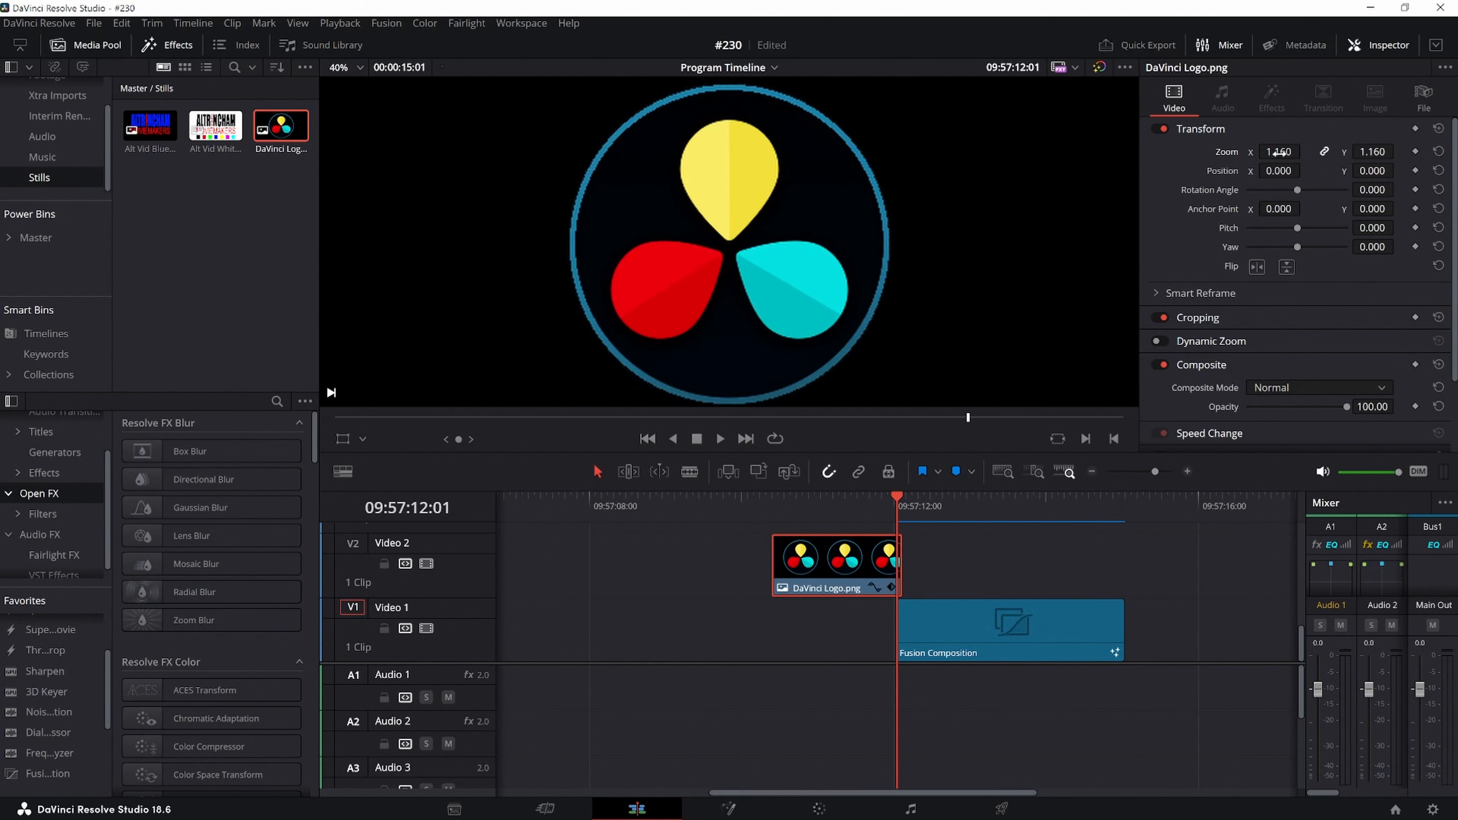
{"action": "left_click_drag", "start_coordinate": [810, 573], "coordinate": [804, 636]}
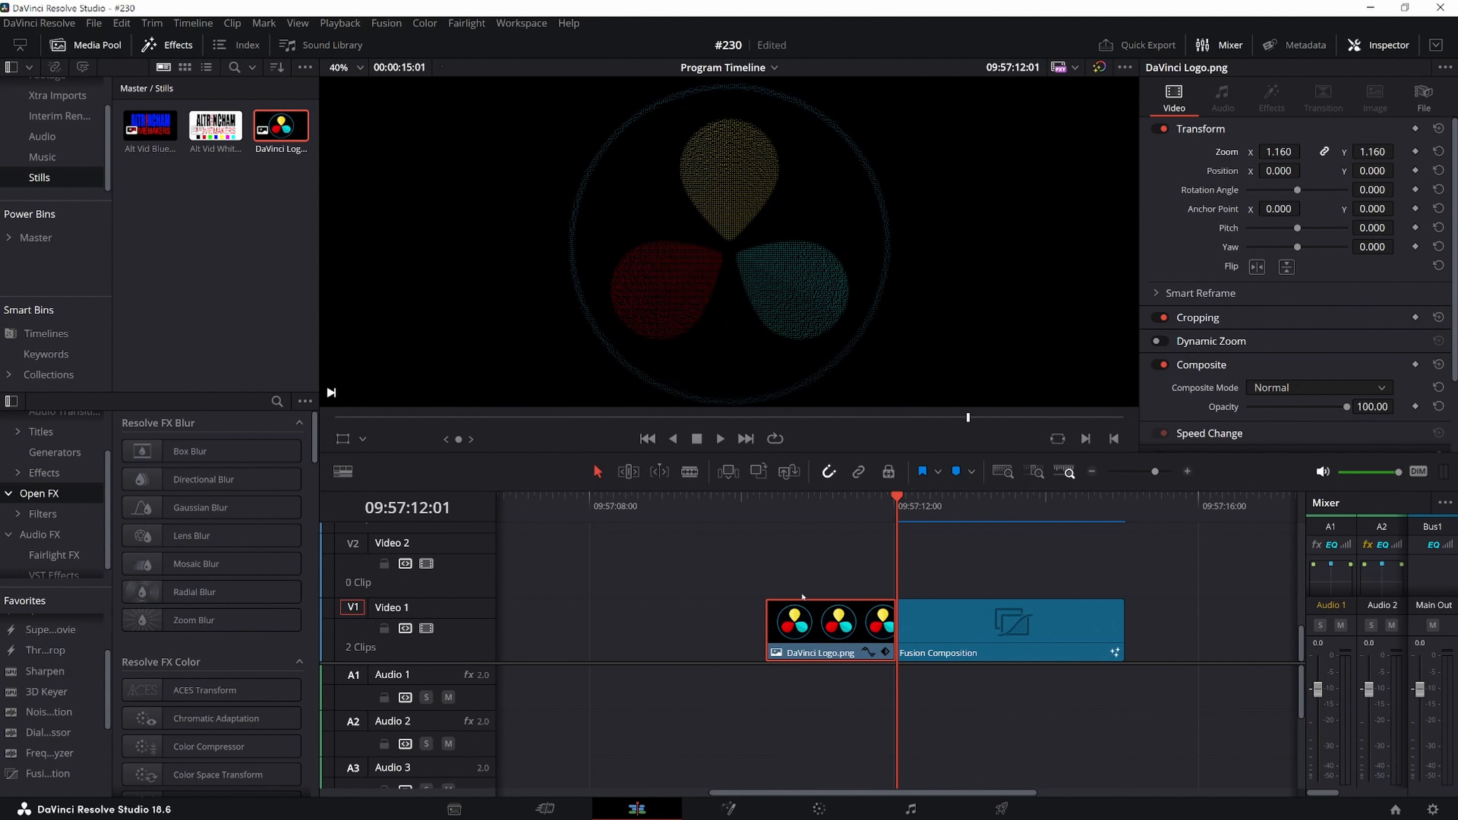
{"action": "left_click_drag", "start_coordinate": [849, 626], "coordinate": [788, 626]}
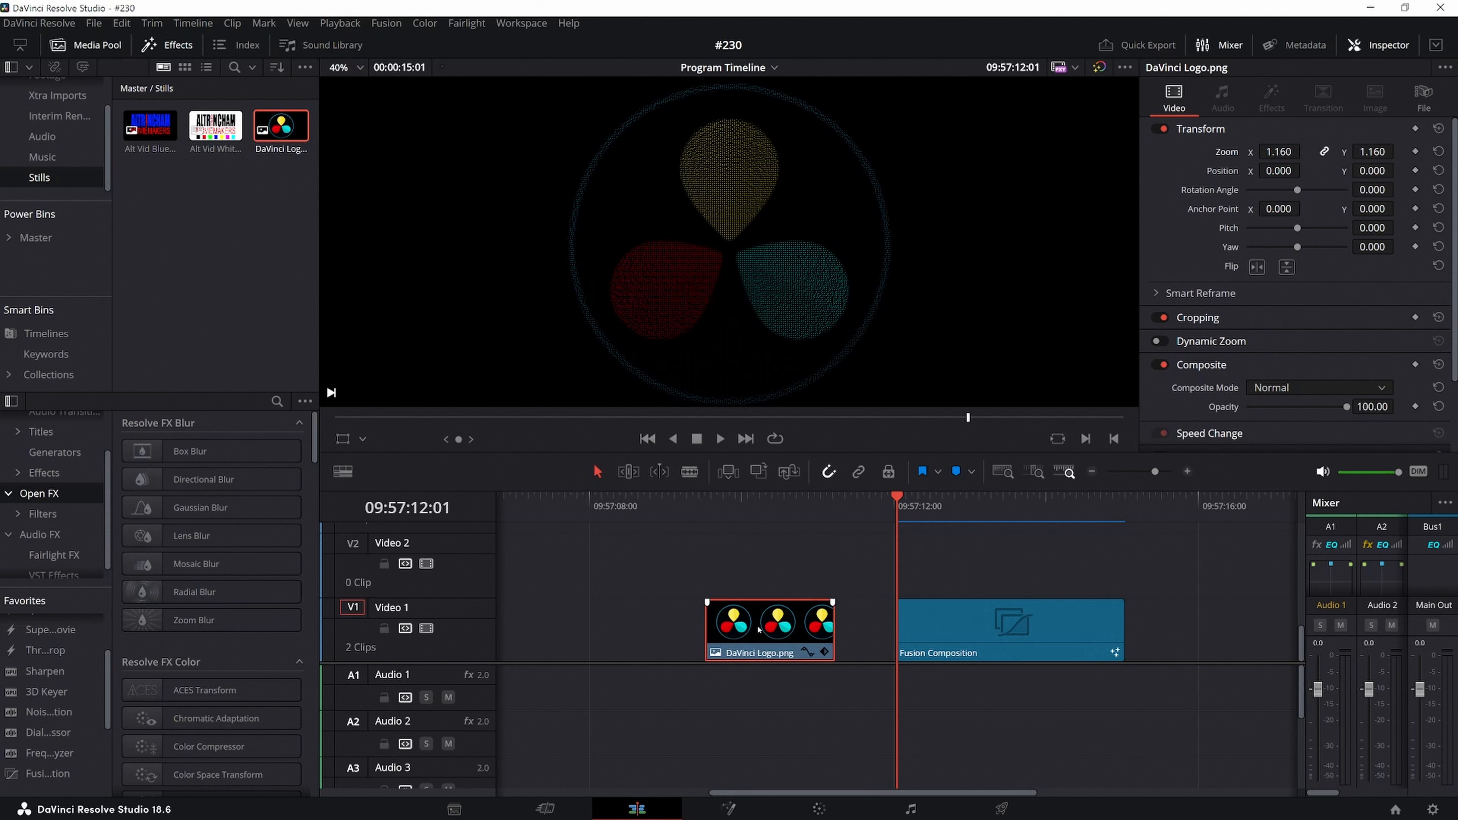
{"action": "left_click_drag", "start_coordinate": [753, 611], "coordinate": [809, 614]}
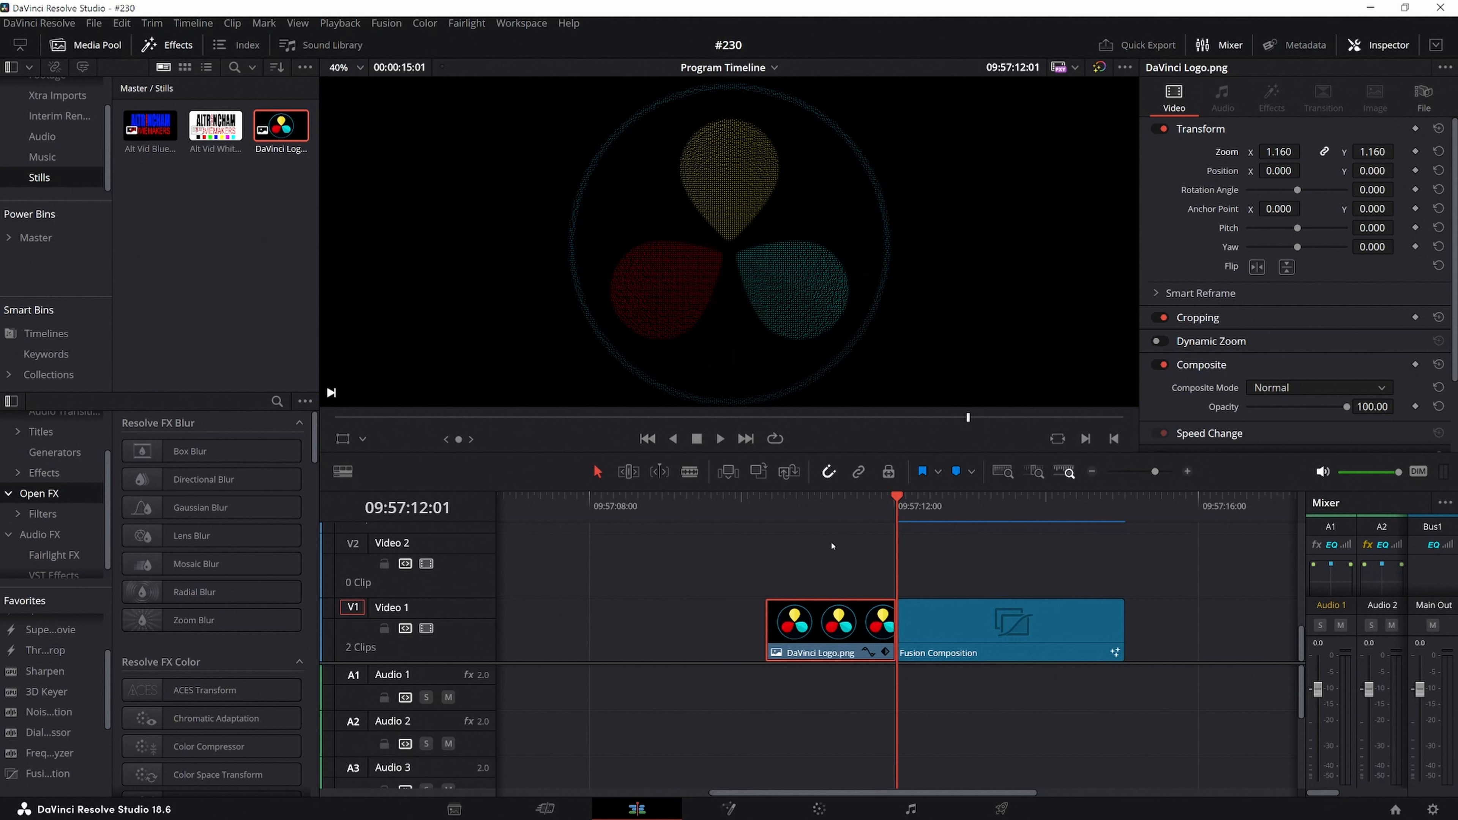
Play the timeline from within the DaVinci Logo.png clip to check the transition into the Fusion Composition.
{"action": "left_click", "coordinate": [852, 514]}
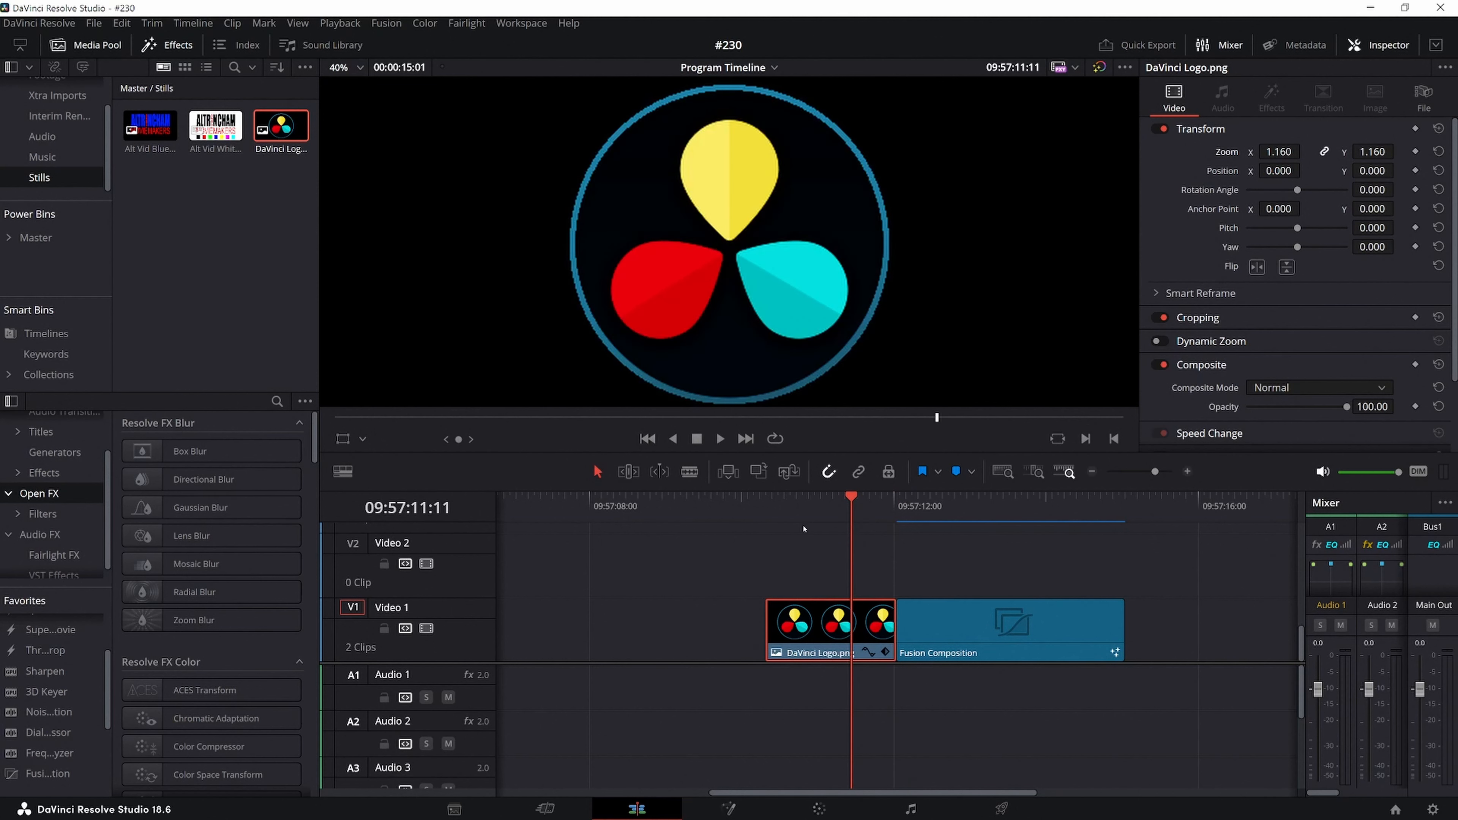
{"action": "key", "text": "space"}
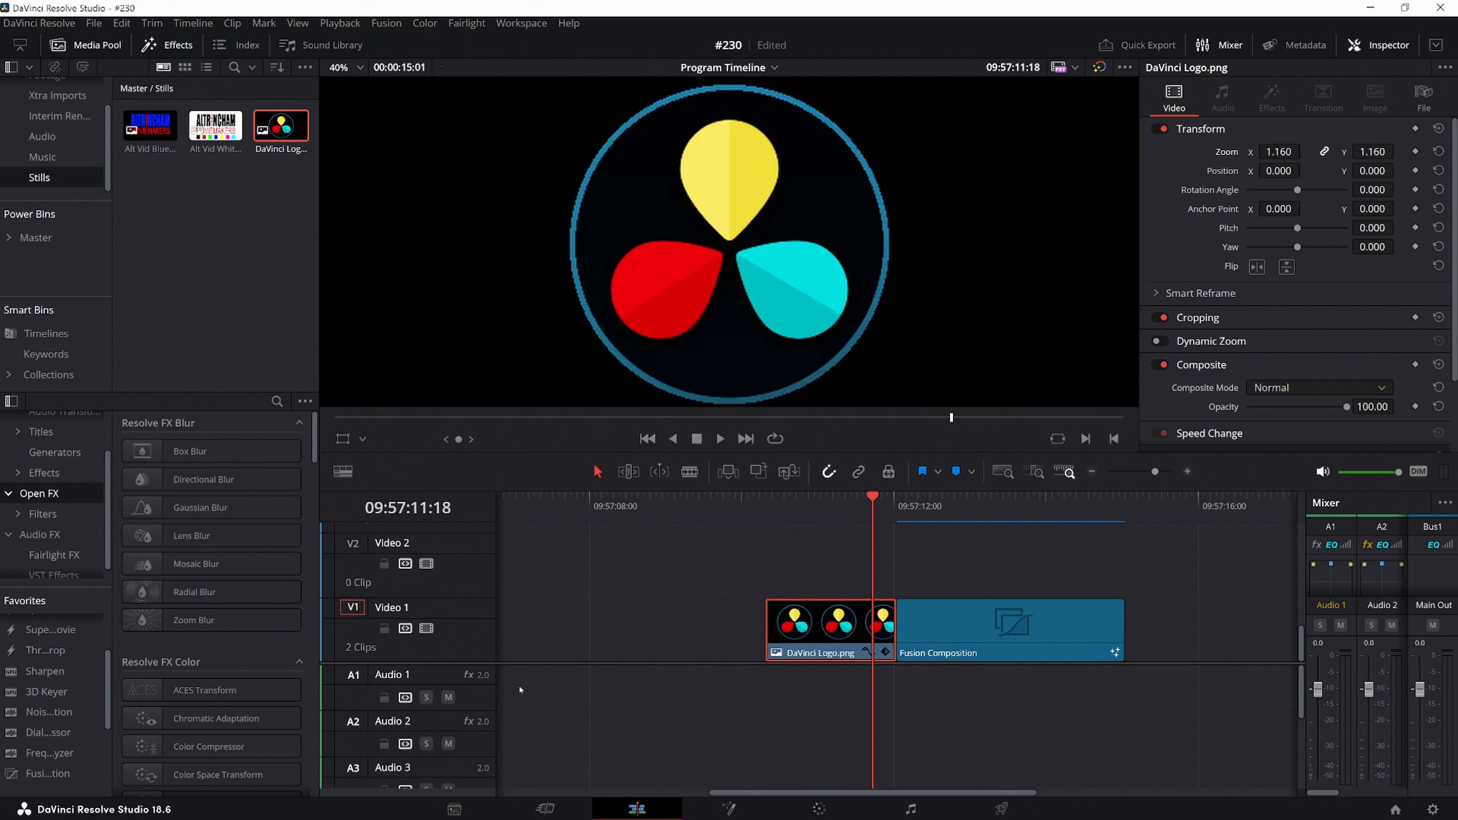